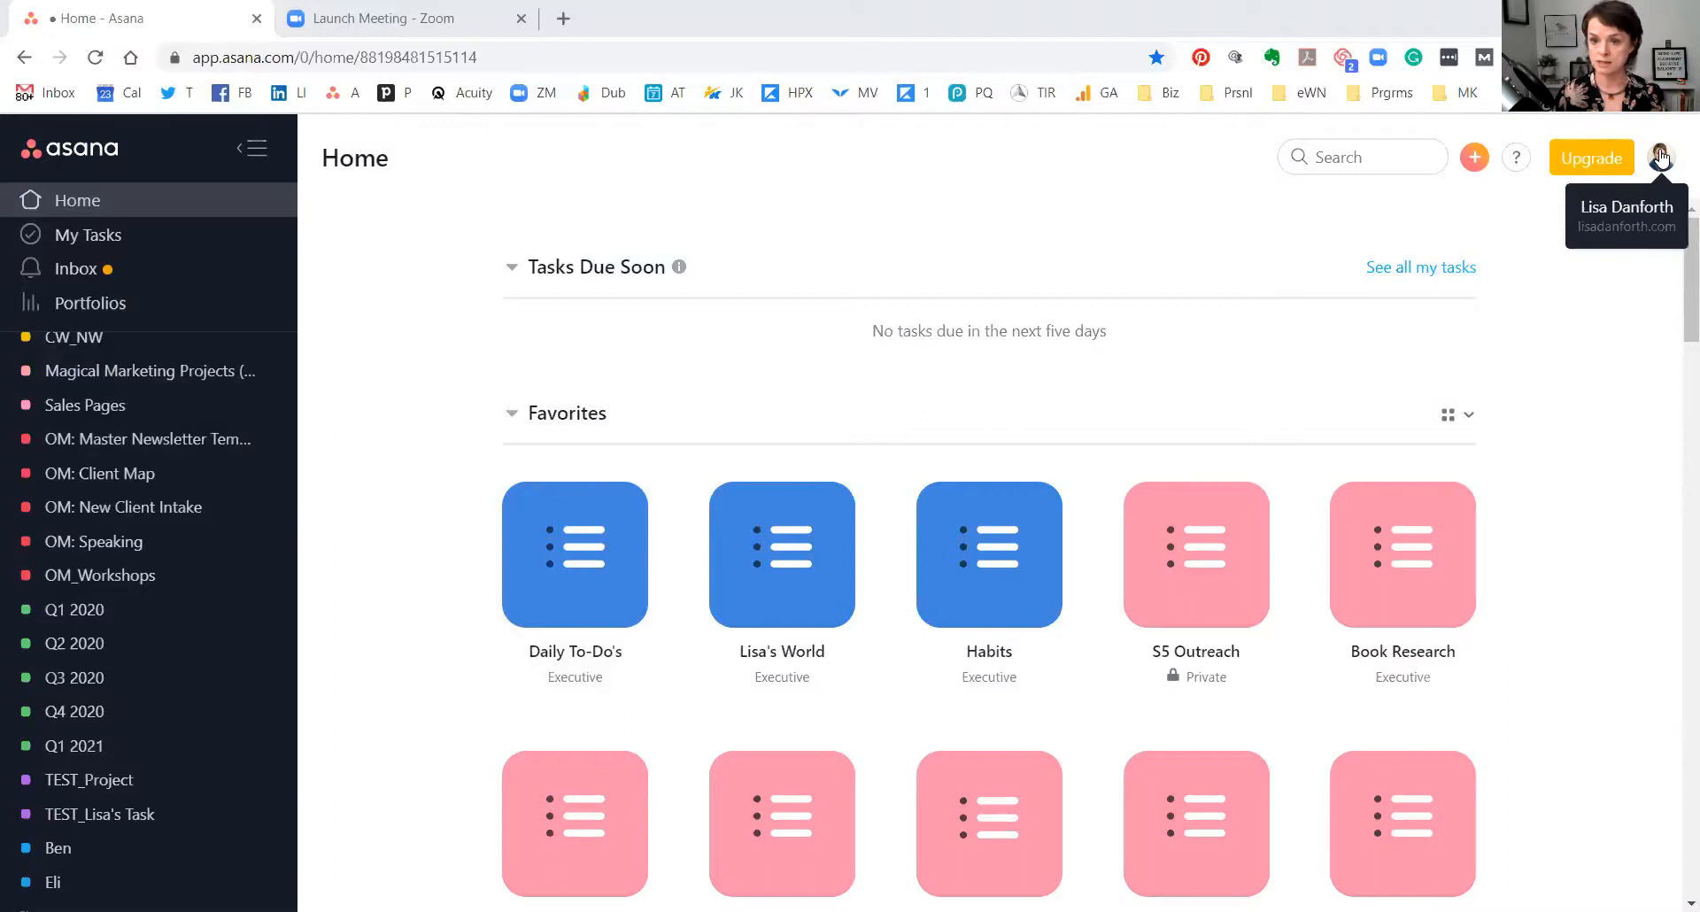
Open the account menu listing the three workspaces and profile settings.
click(1660, 157)
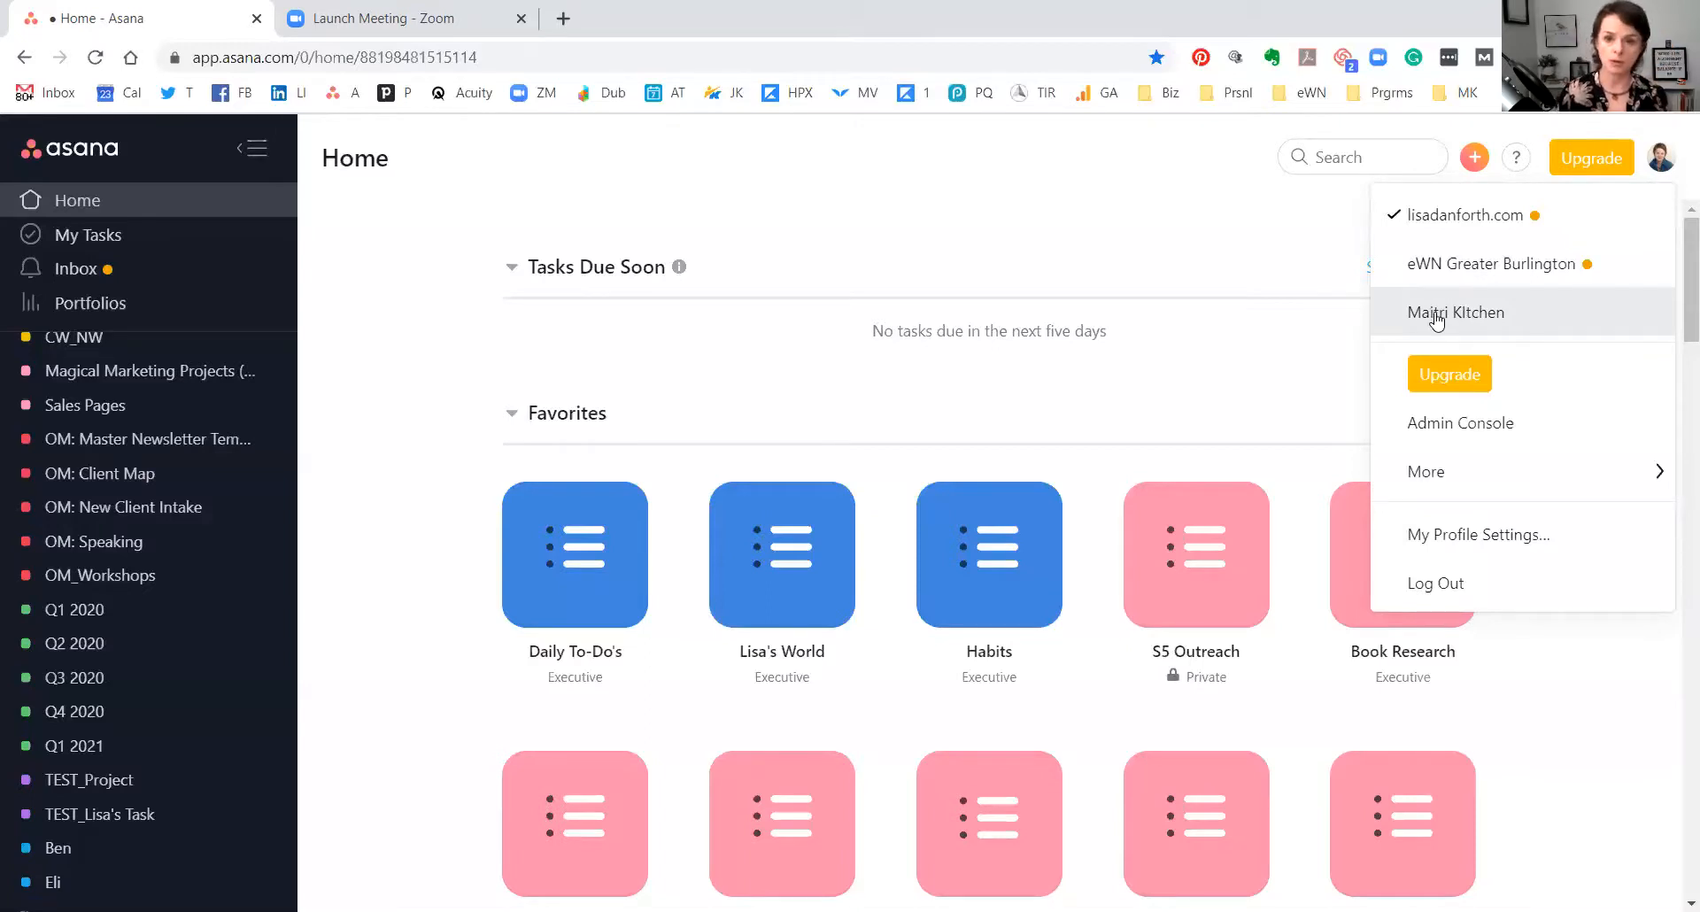
mouse_move(1431, 486)
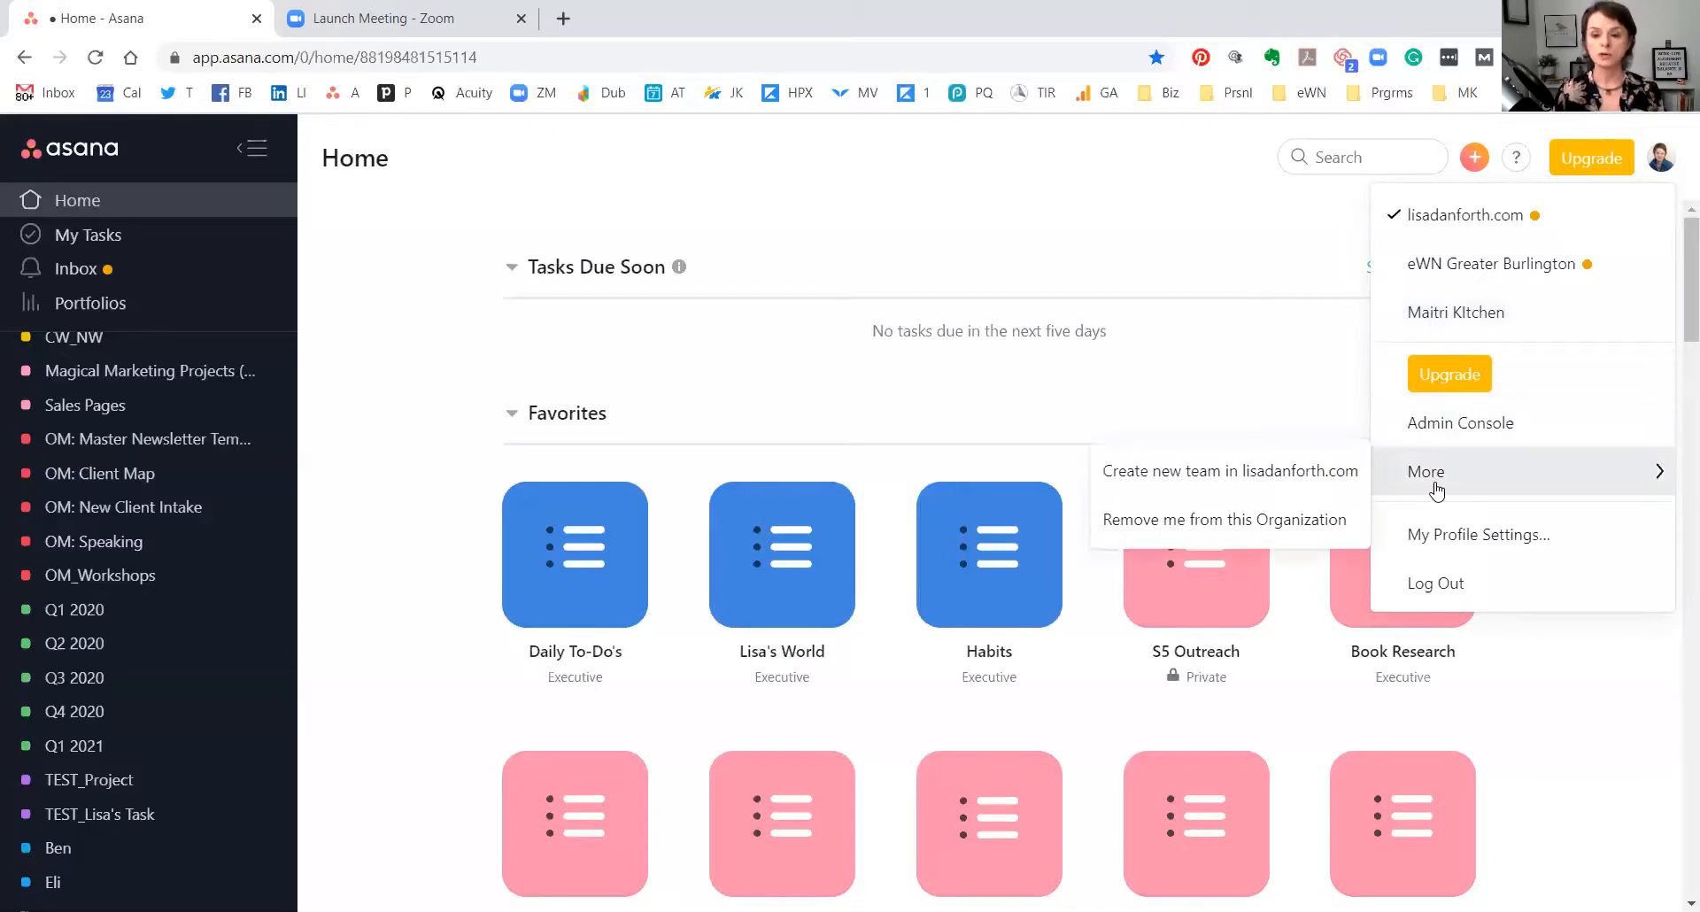
Create a new workspace named 'Test for RWFH' from the profile's account settings.
click(1452, 540)
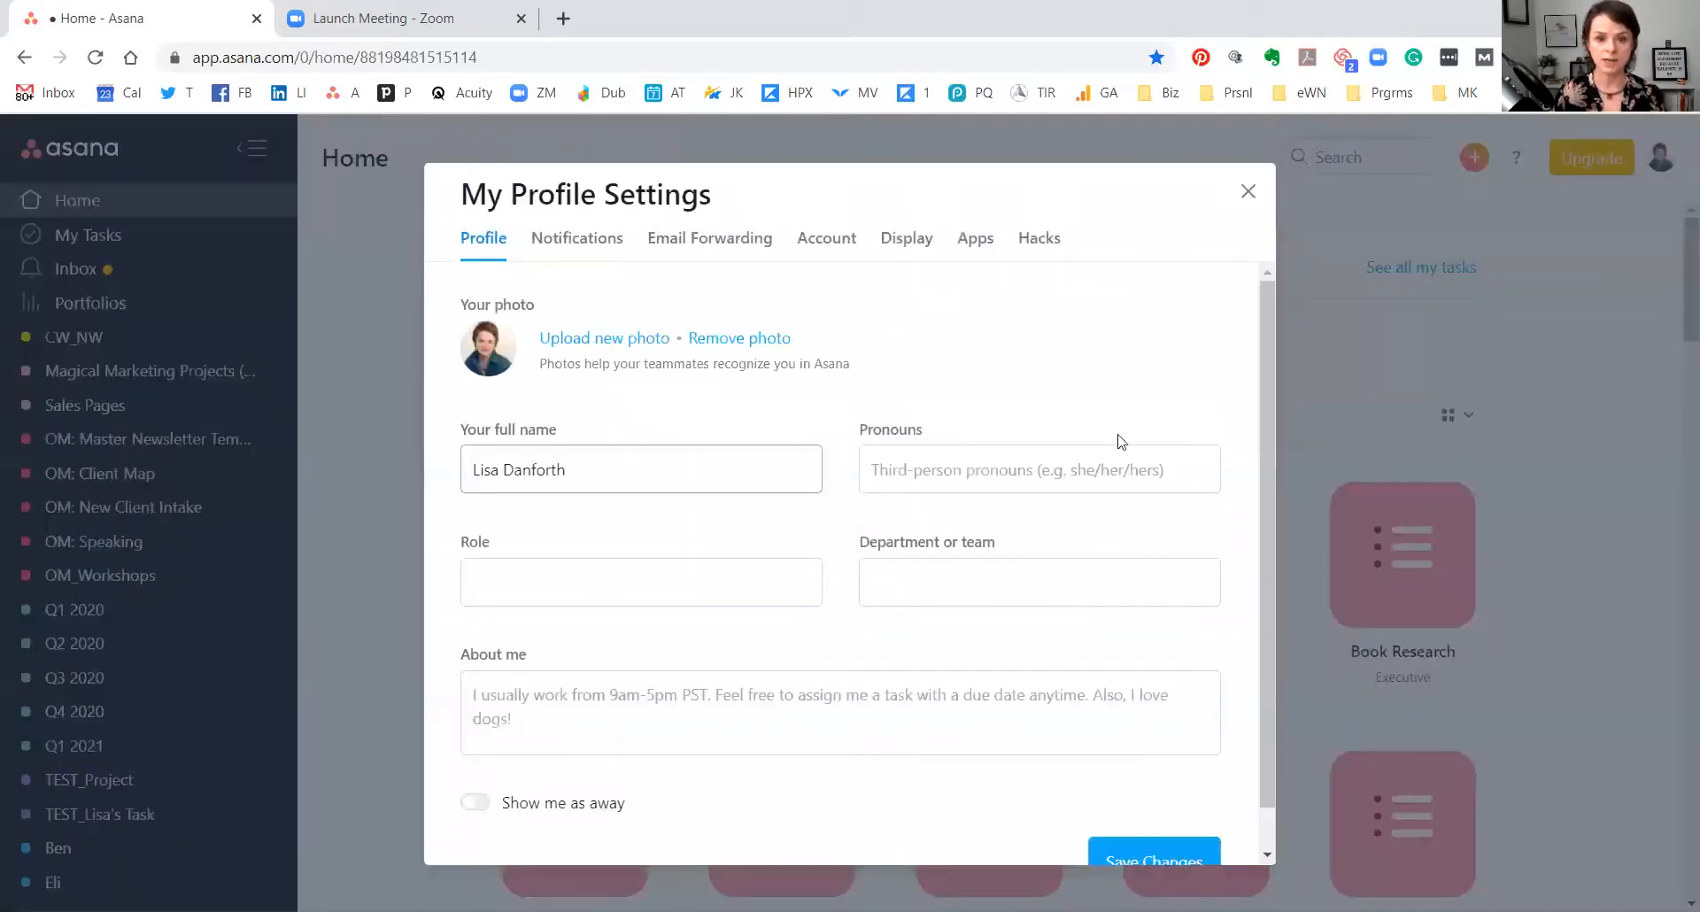
click(826, 248)
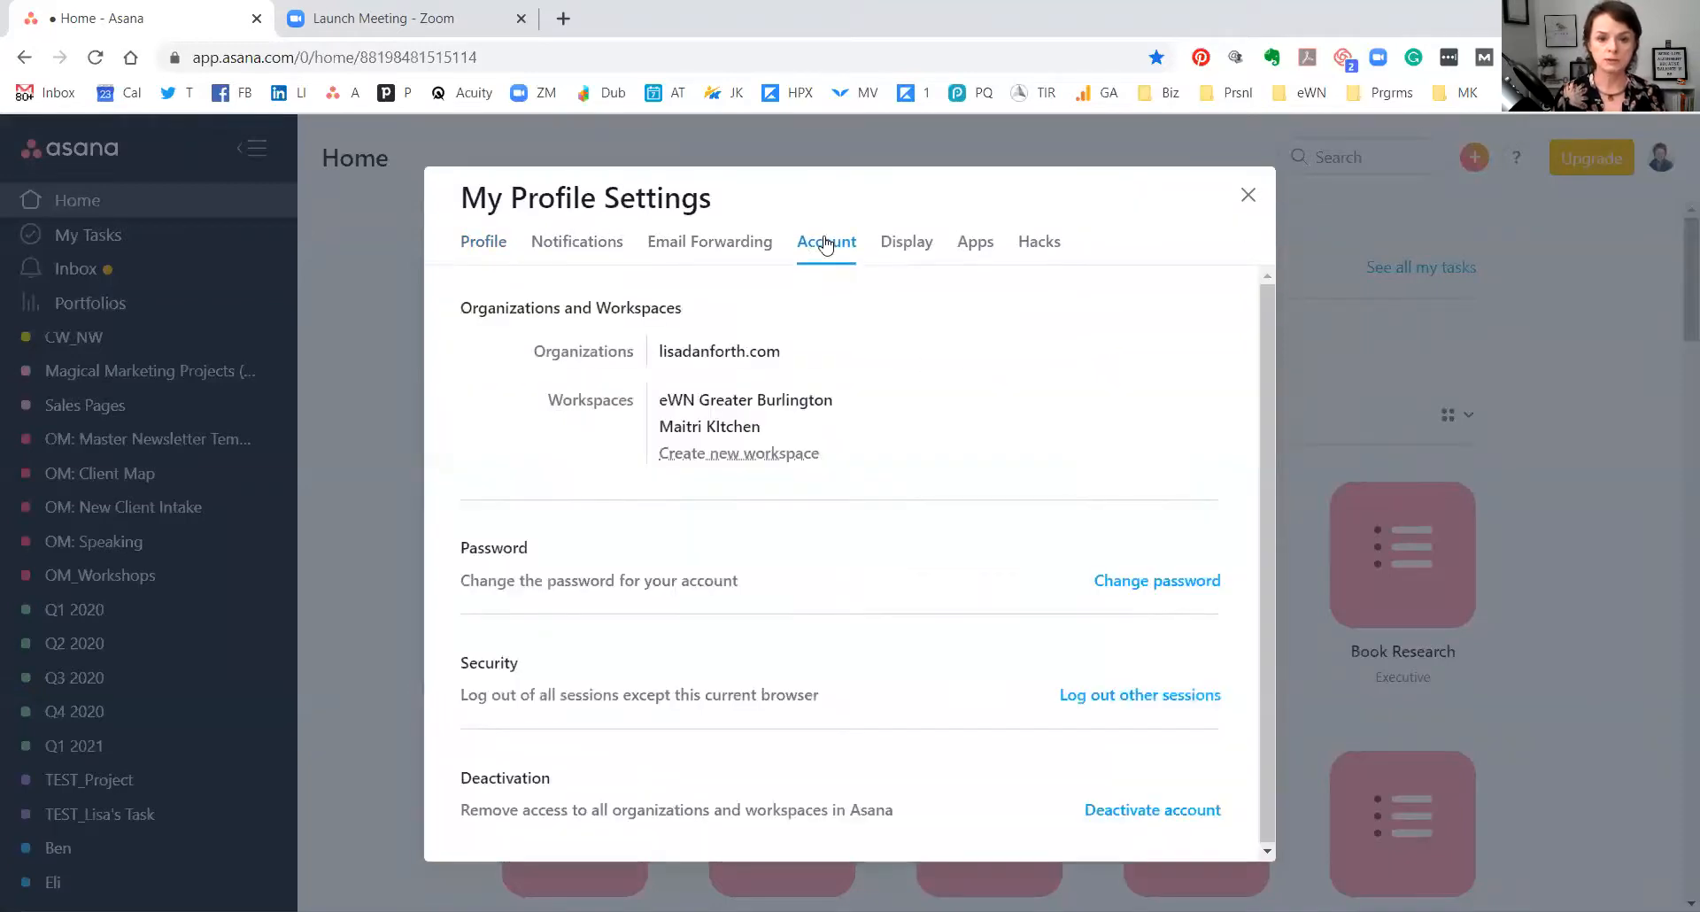
click(775, 454)
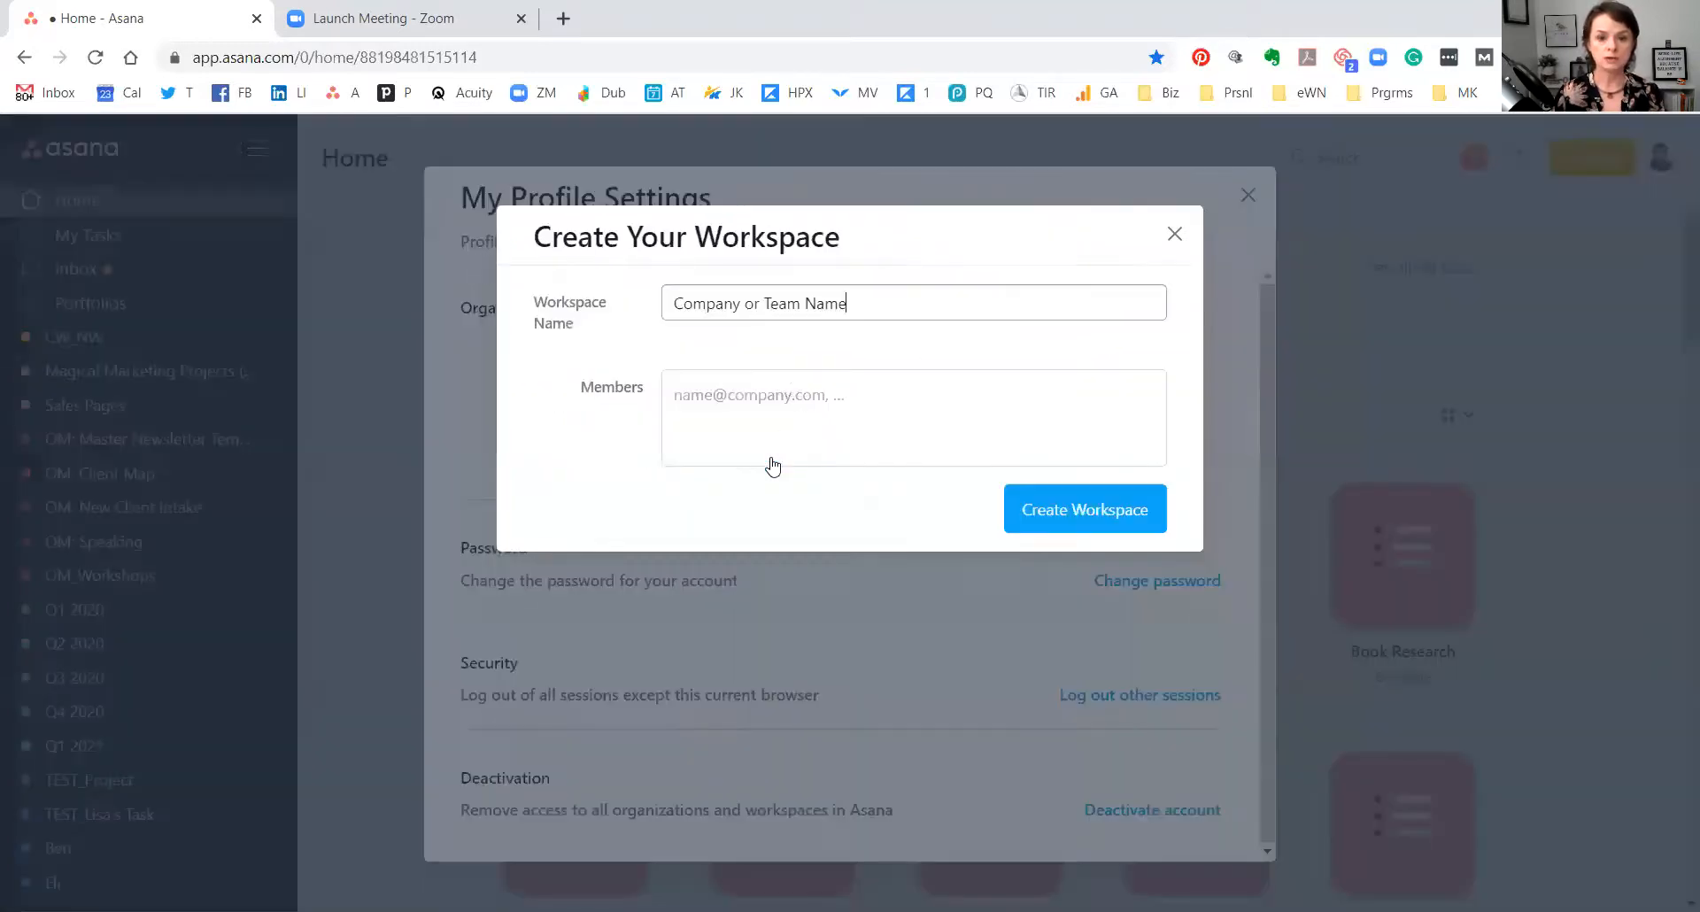
drag(837, 302, 665, 281)
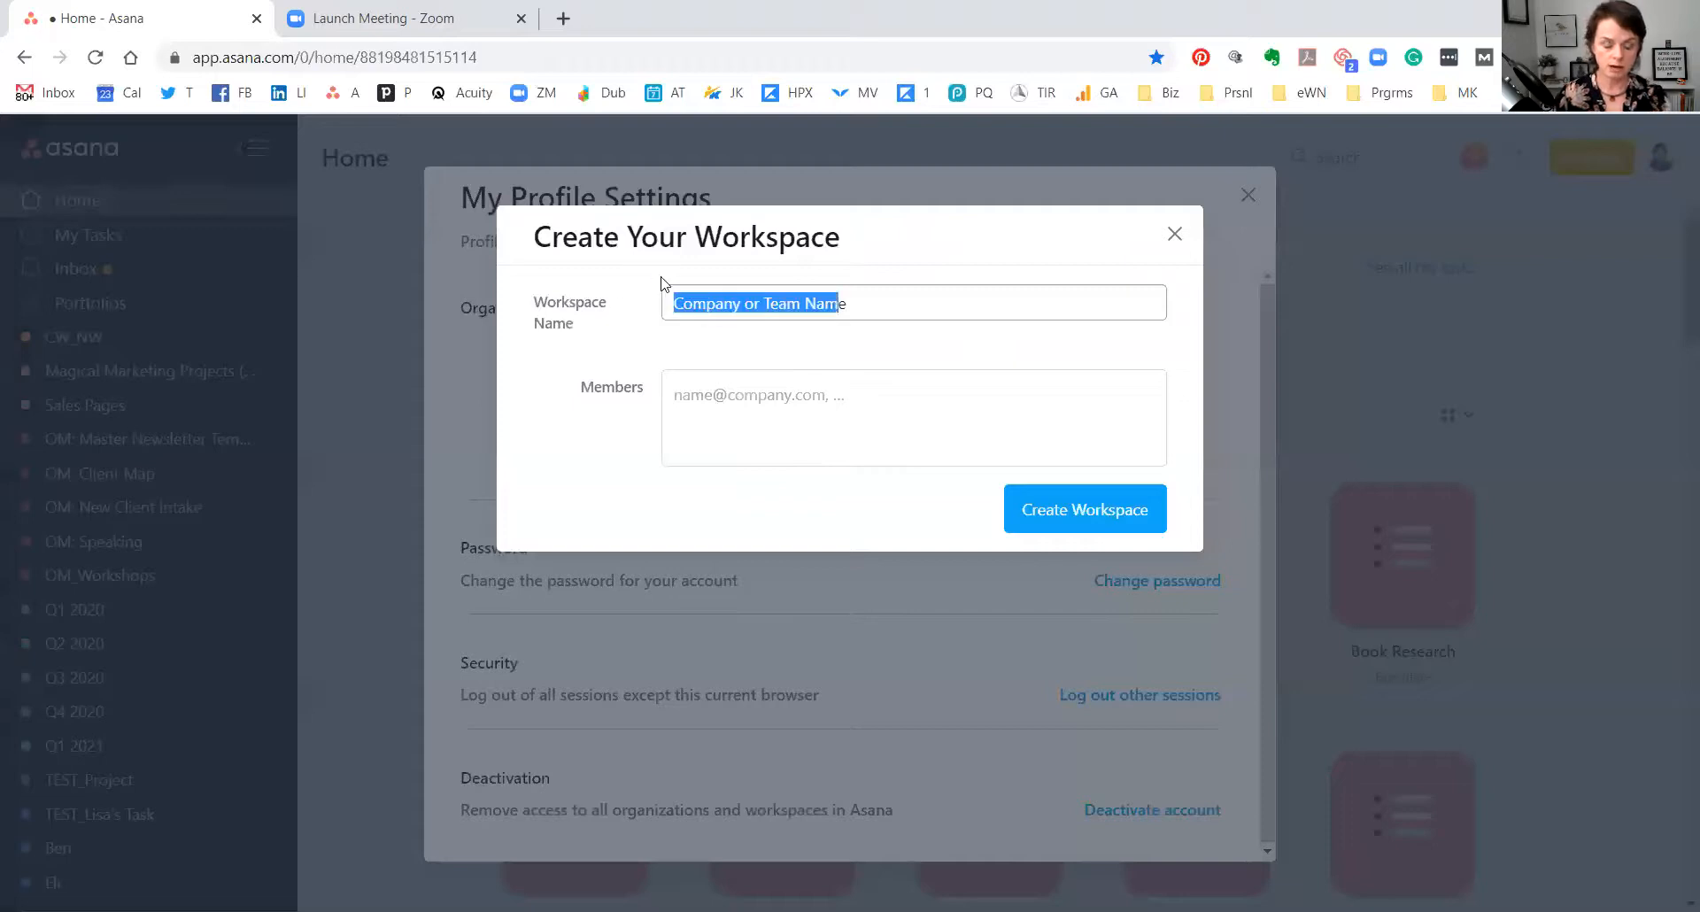
text(Teste)
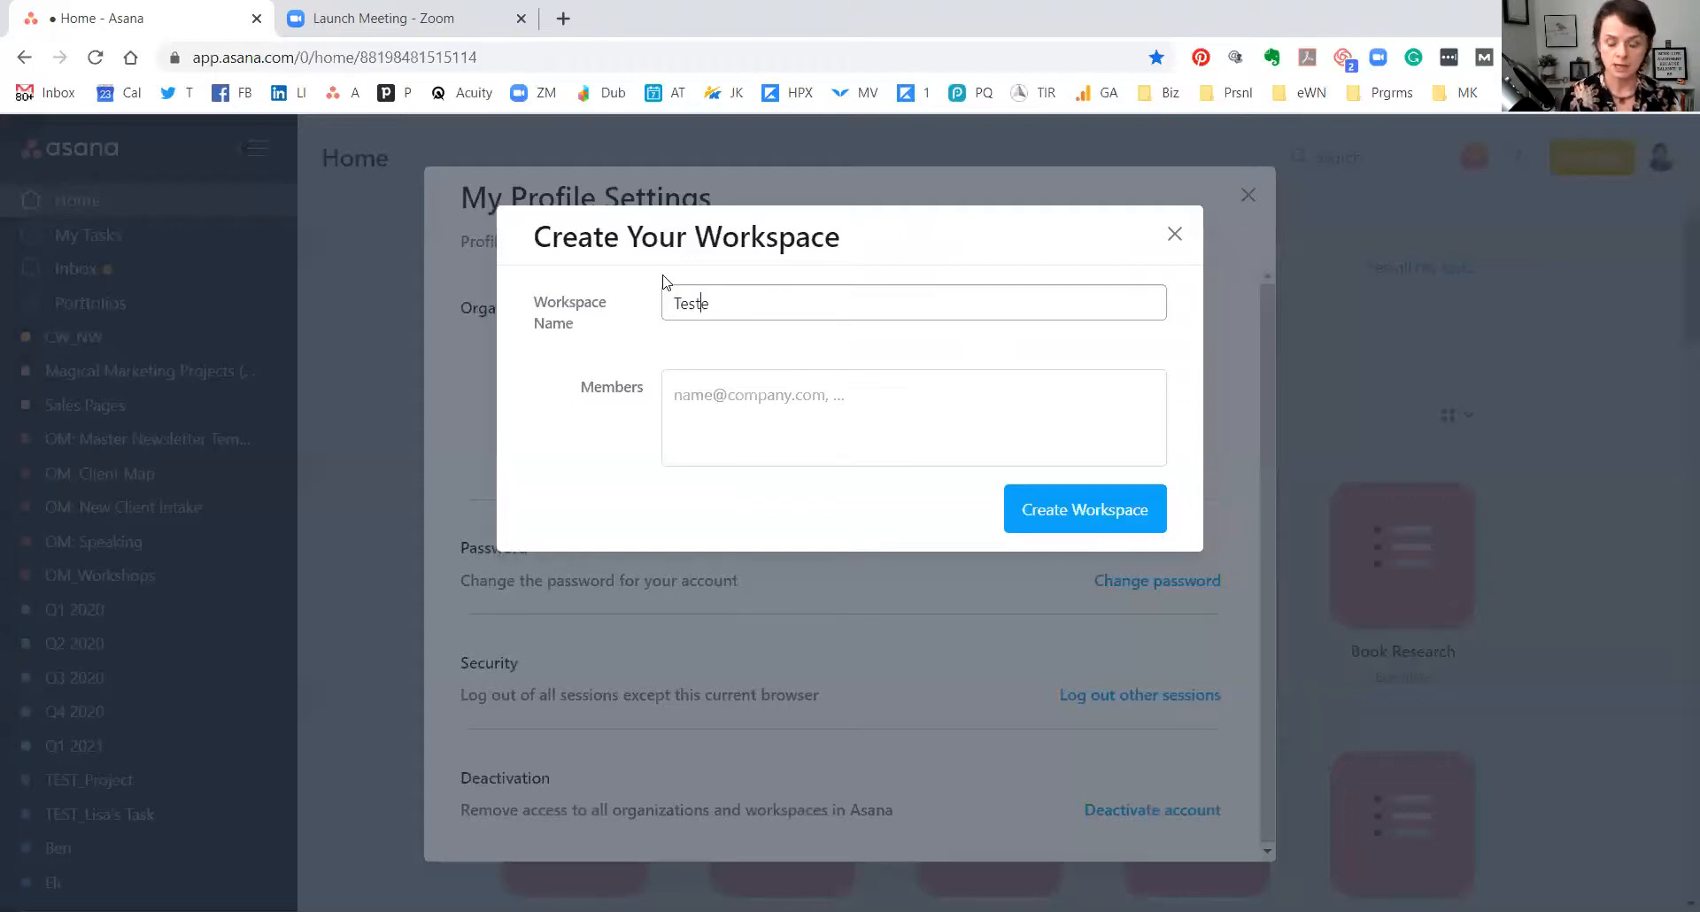
key(BackSpace)
text(for)
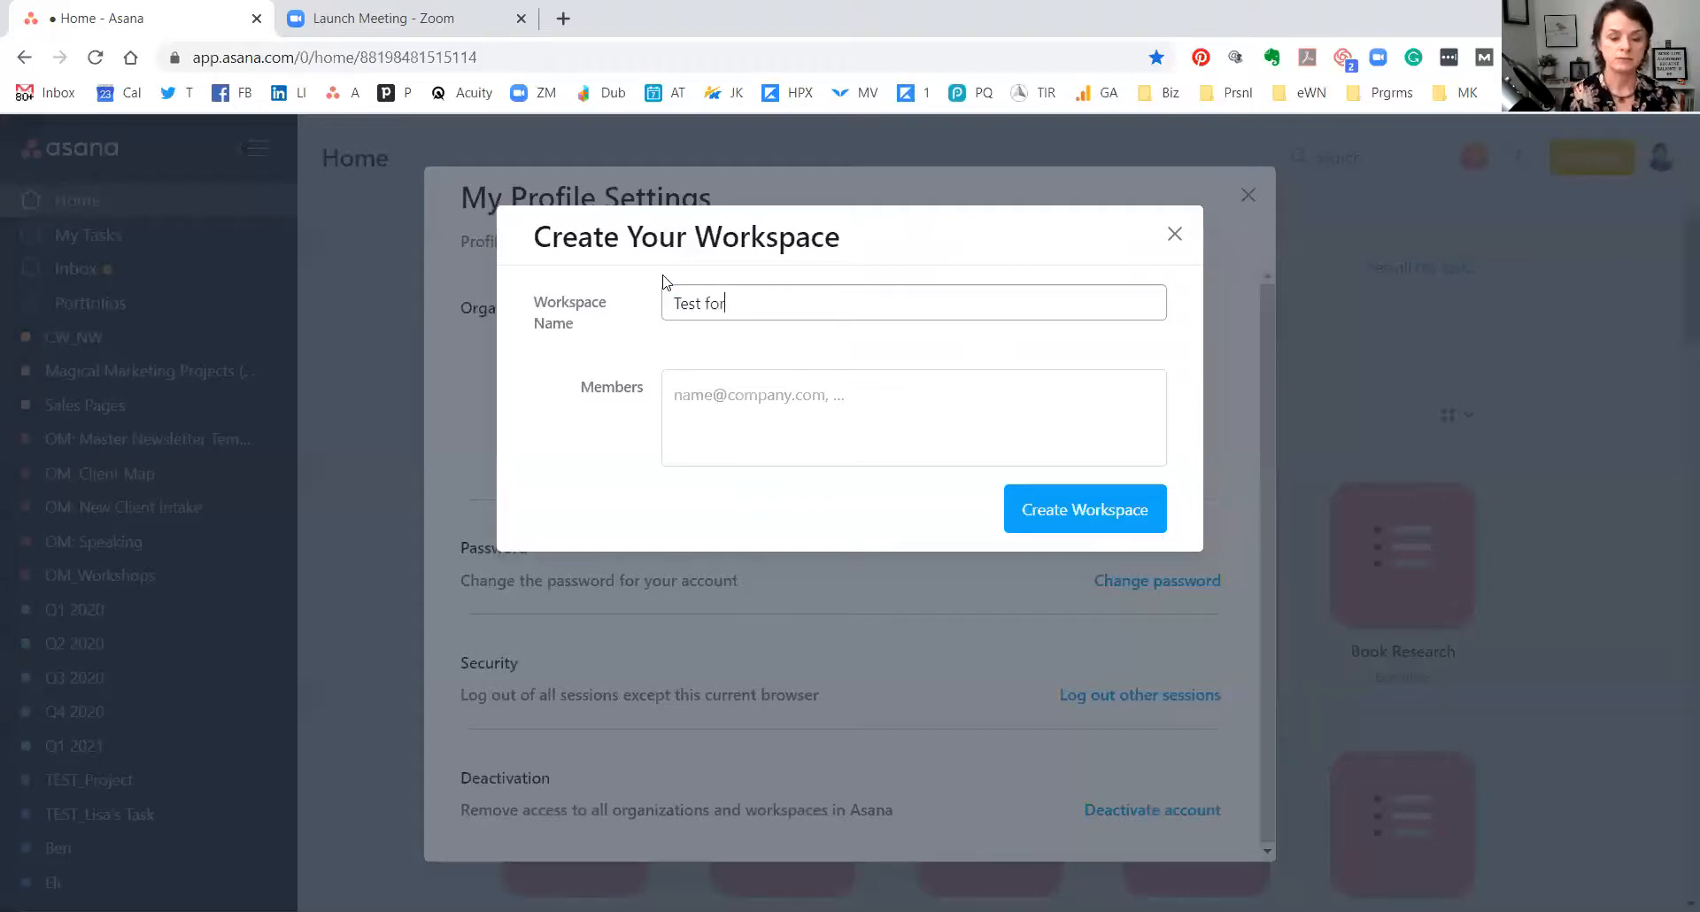
text( RWFH)
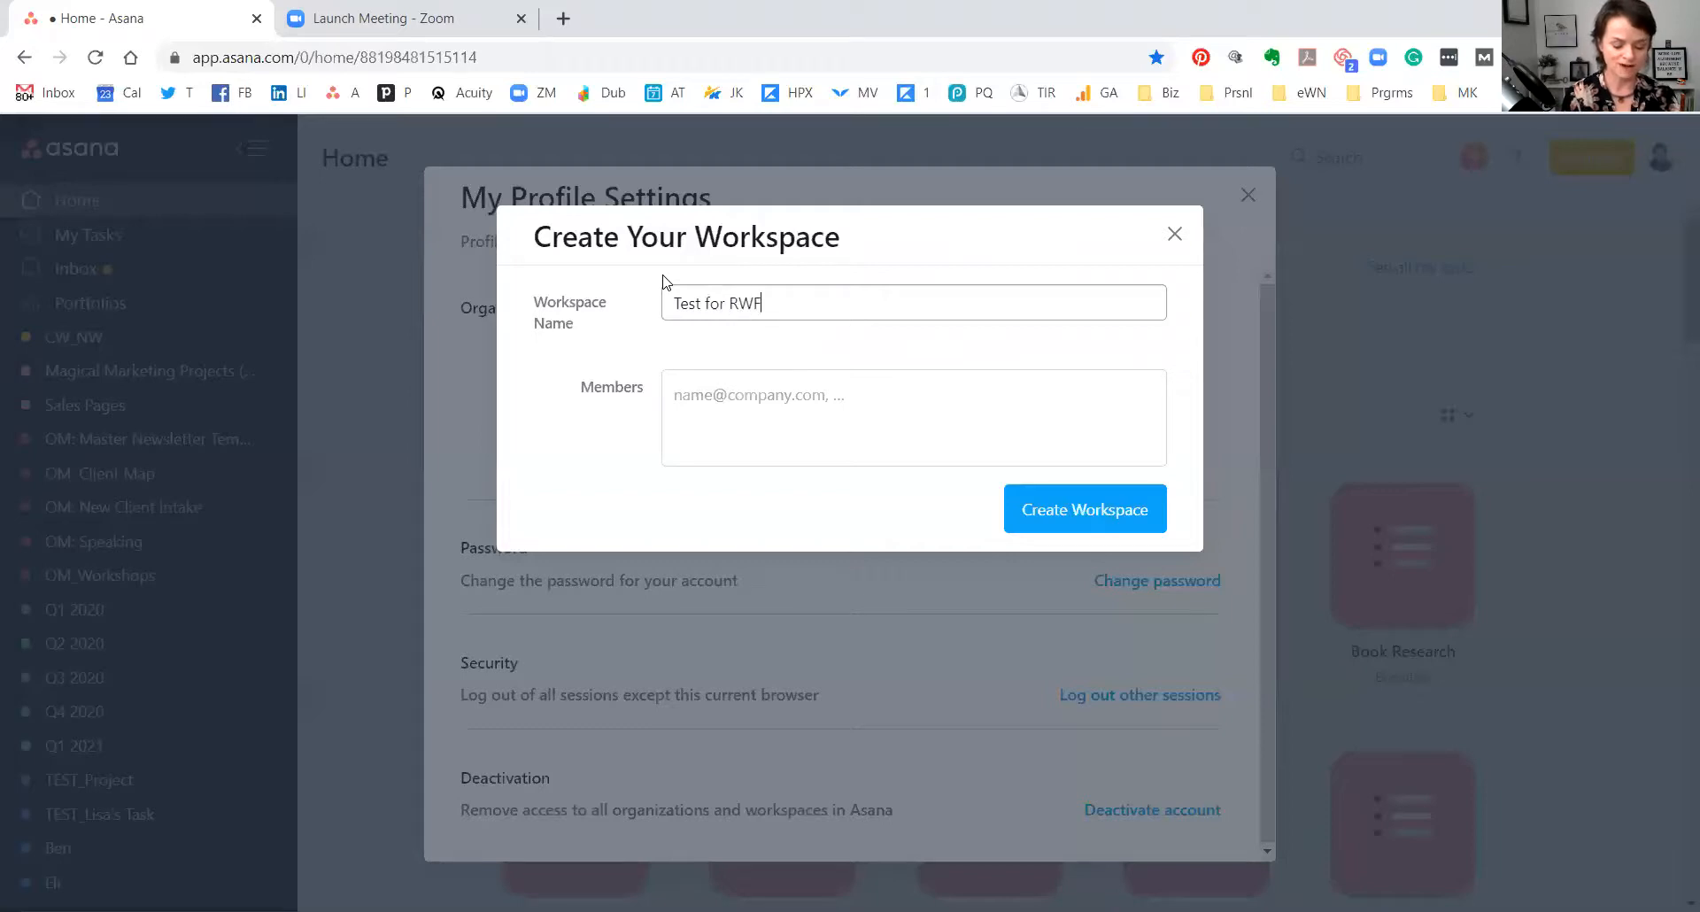
click(756, 398)
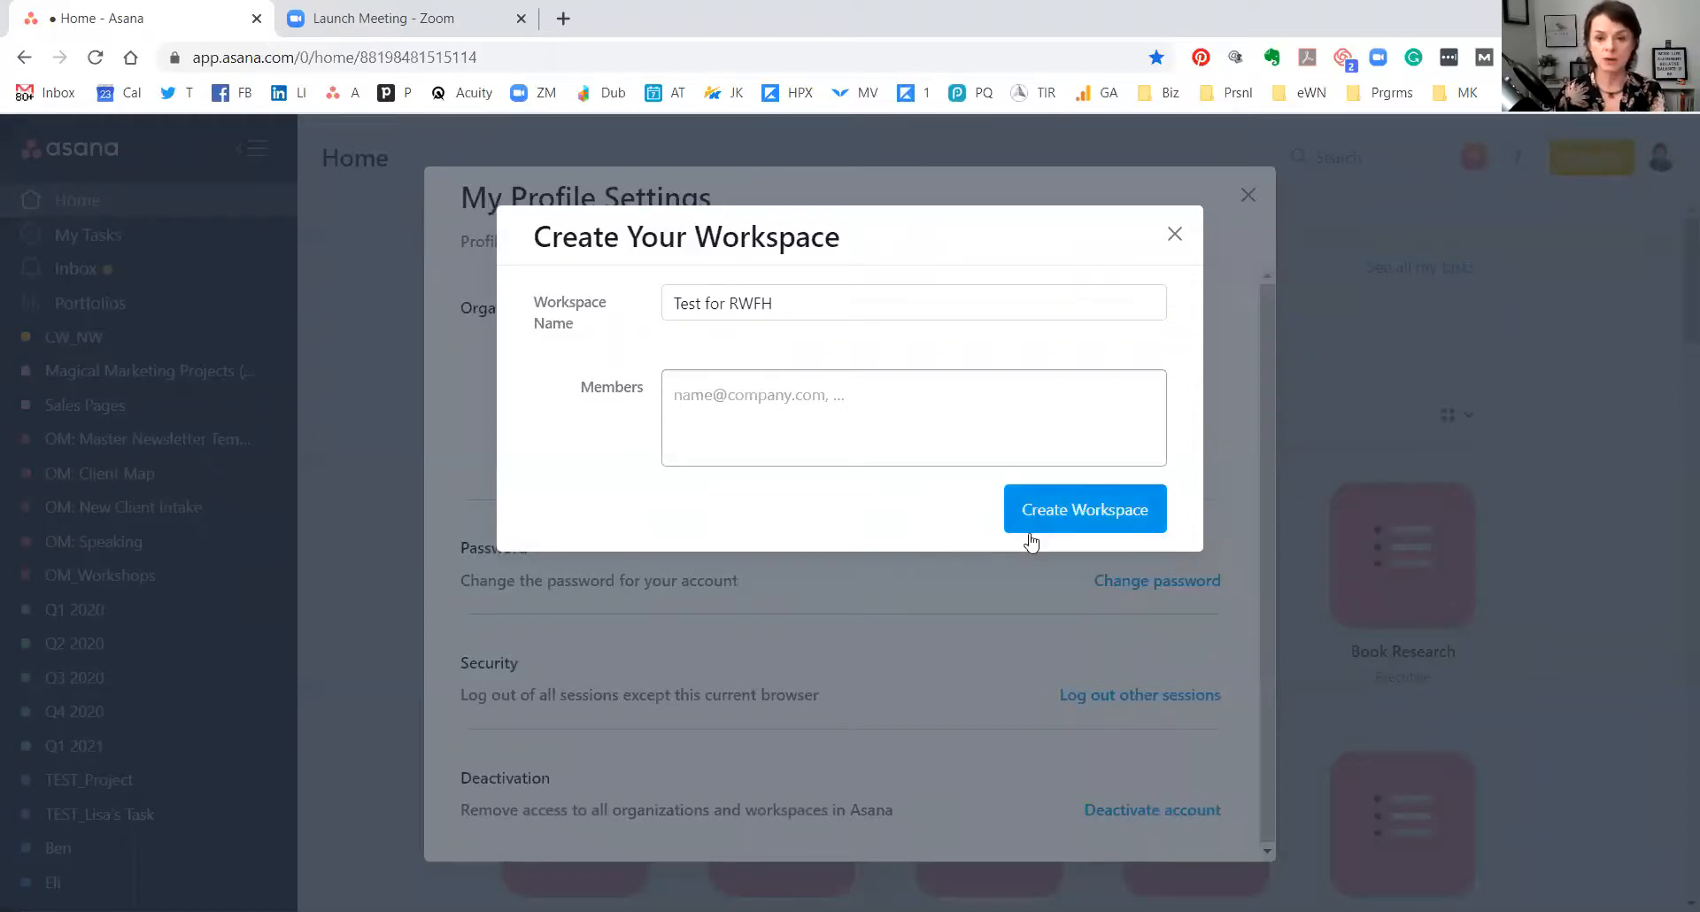
click(1109, 520)
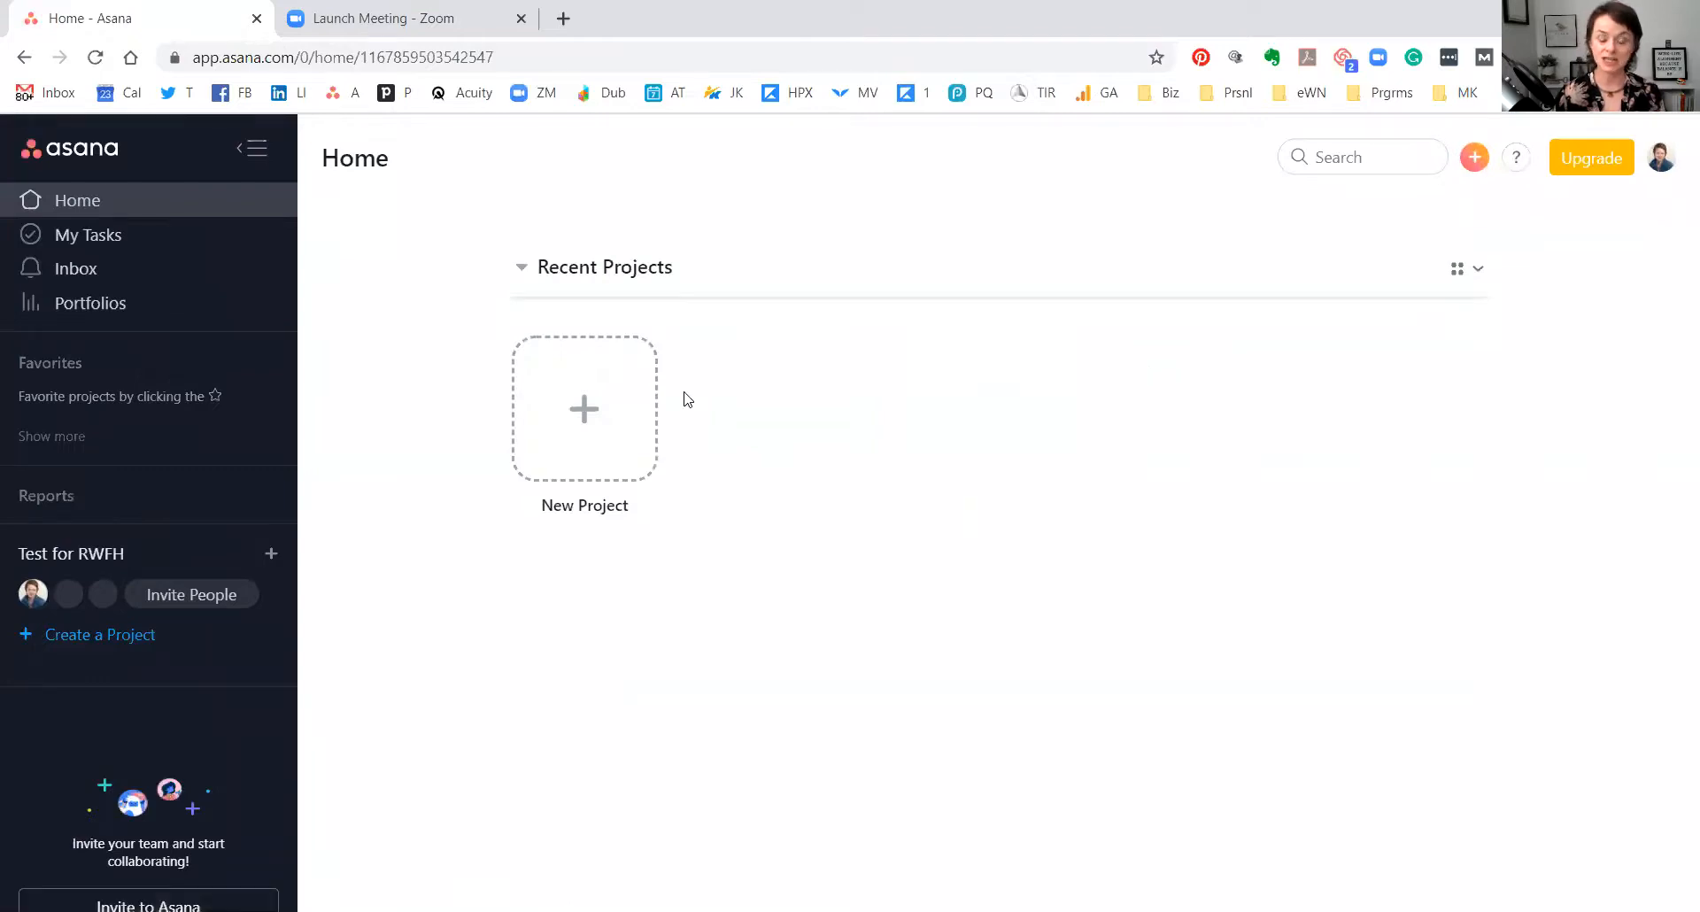
Start a new project from the Test for RWFH Home page to show the template choices.
click(1661, 155)
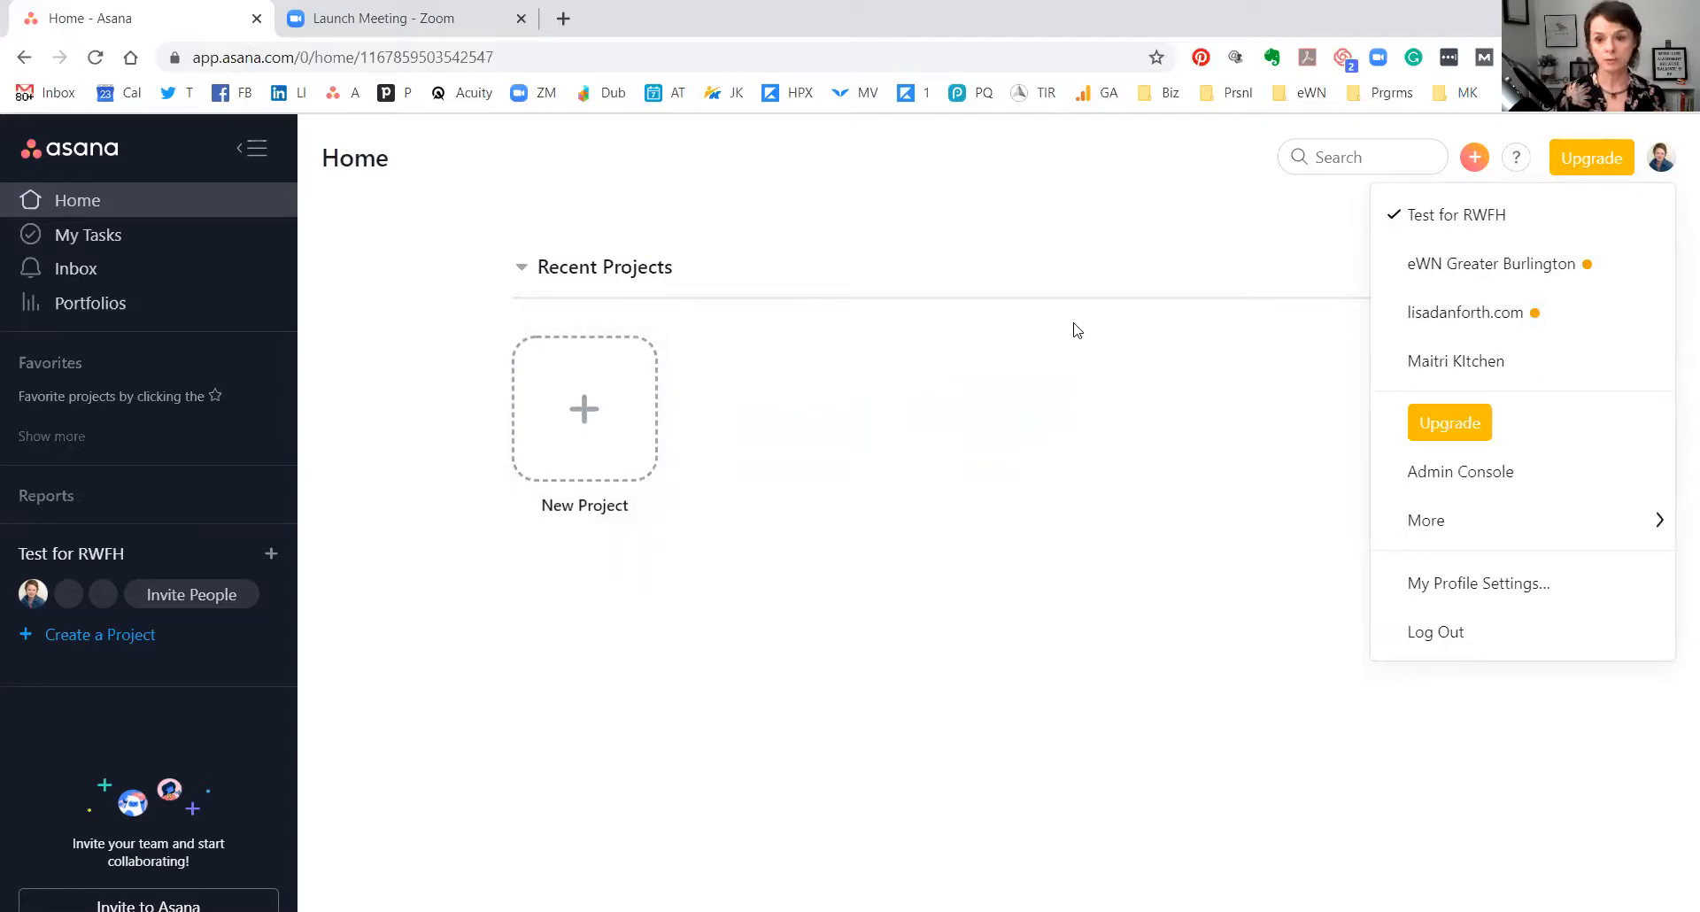
click(585, 400)
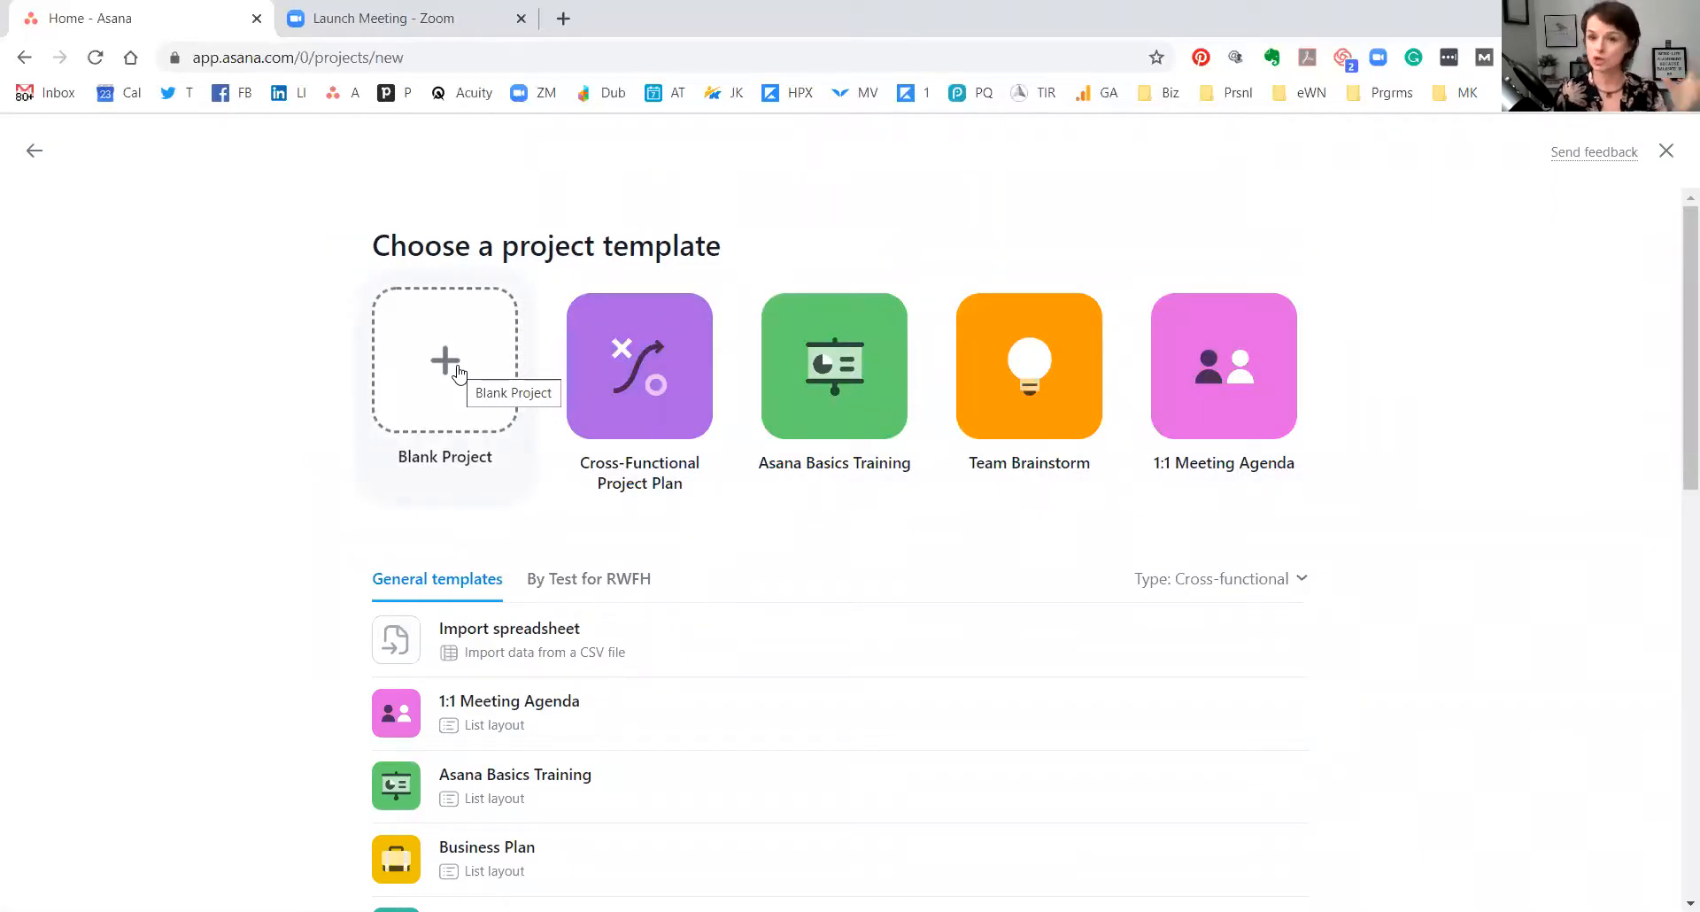
Create a blank project named 'Test 1' with the List layout.
click(458, 373)
text(Test 1)
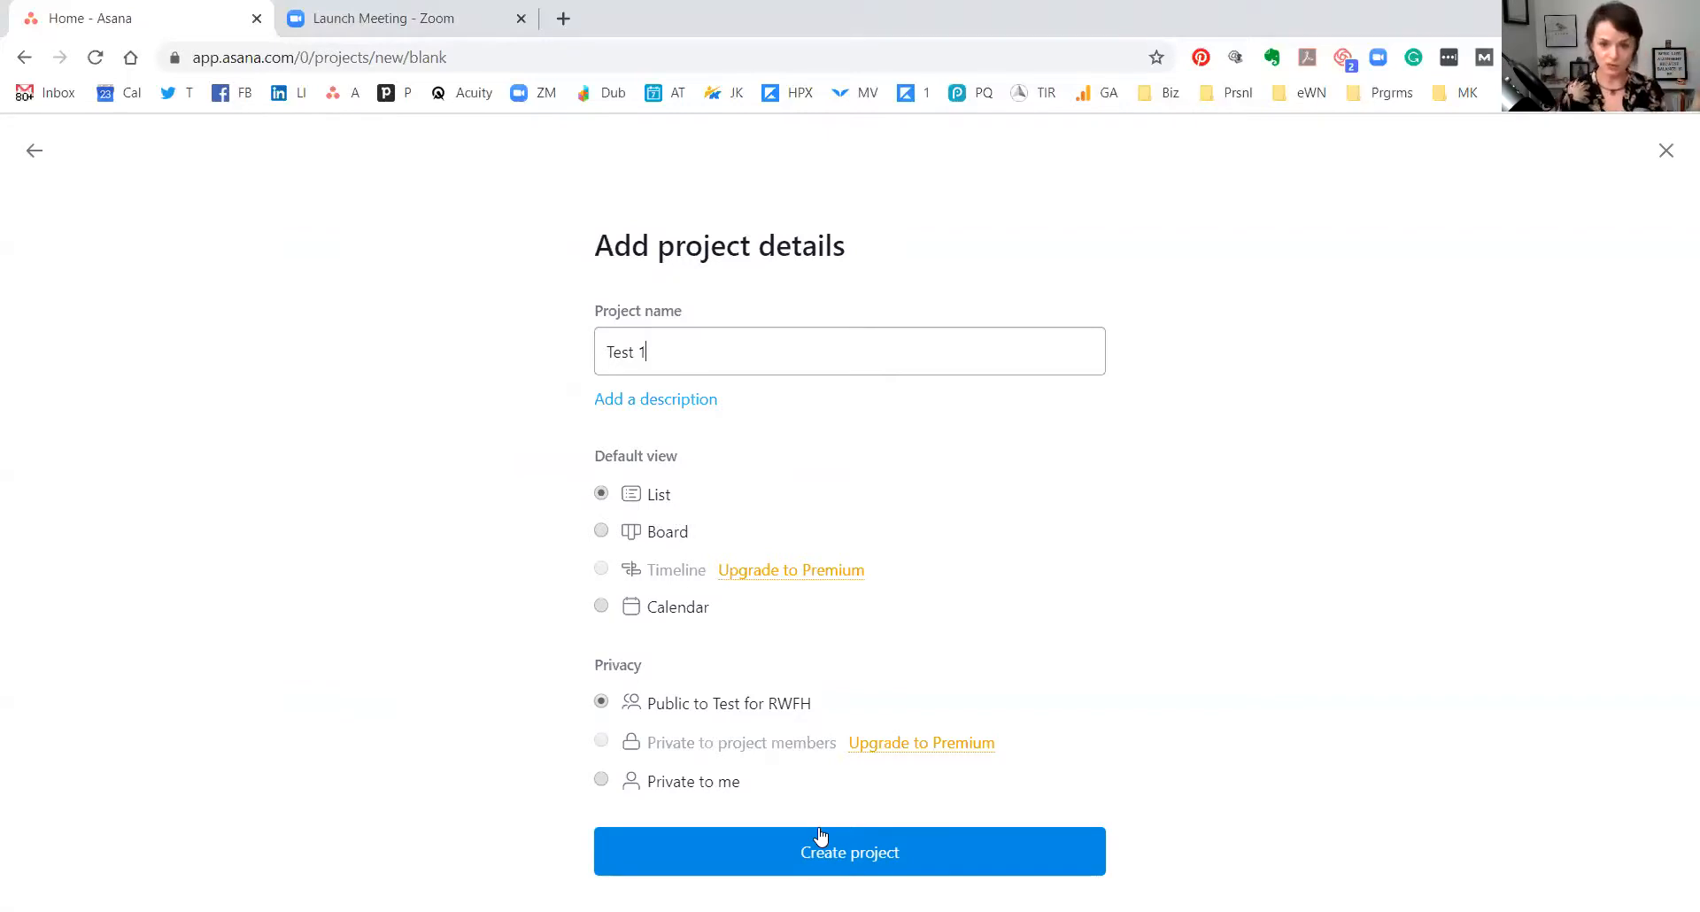
click(826, 856)
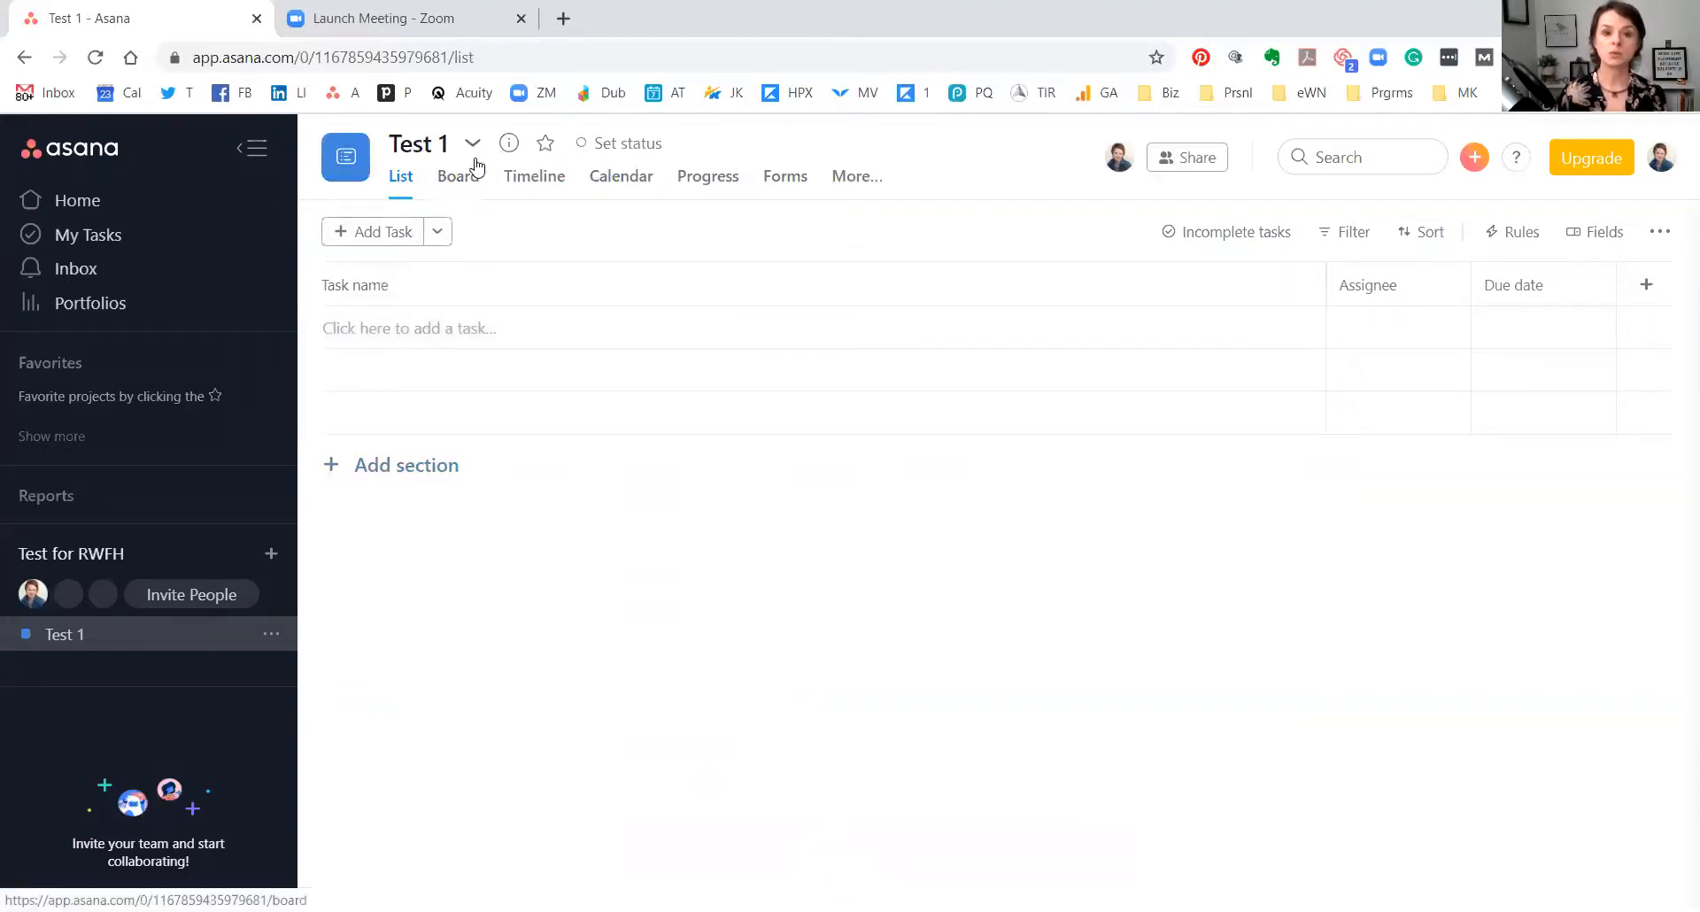
click(472, 143)
mouse_move(565, 240)
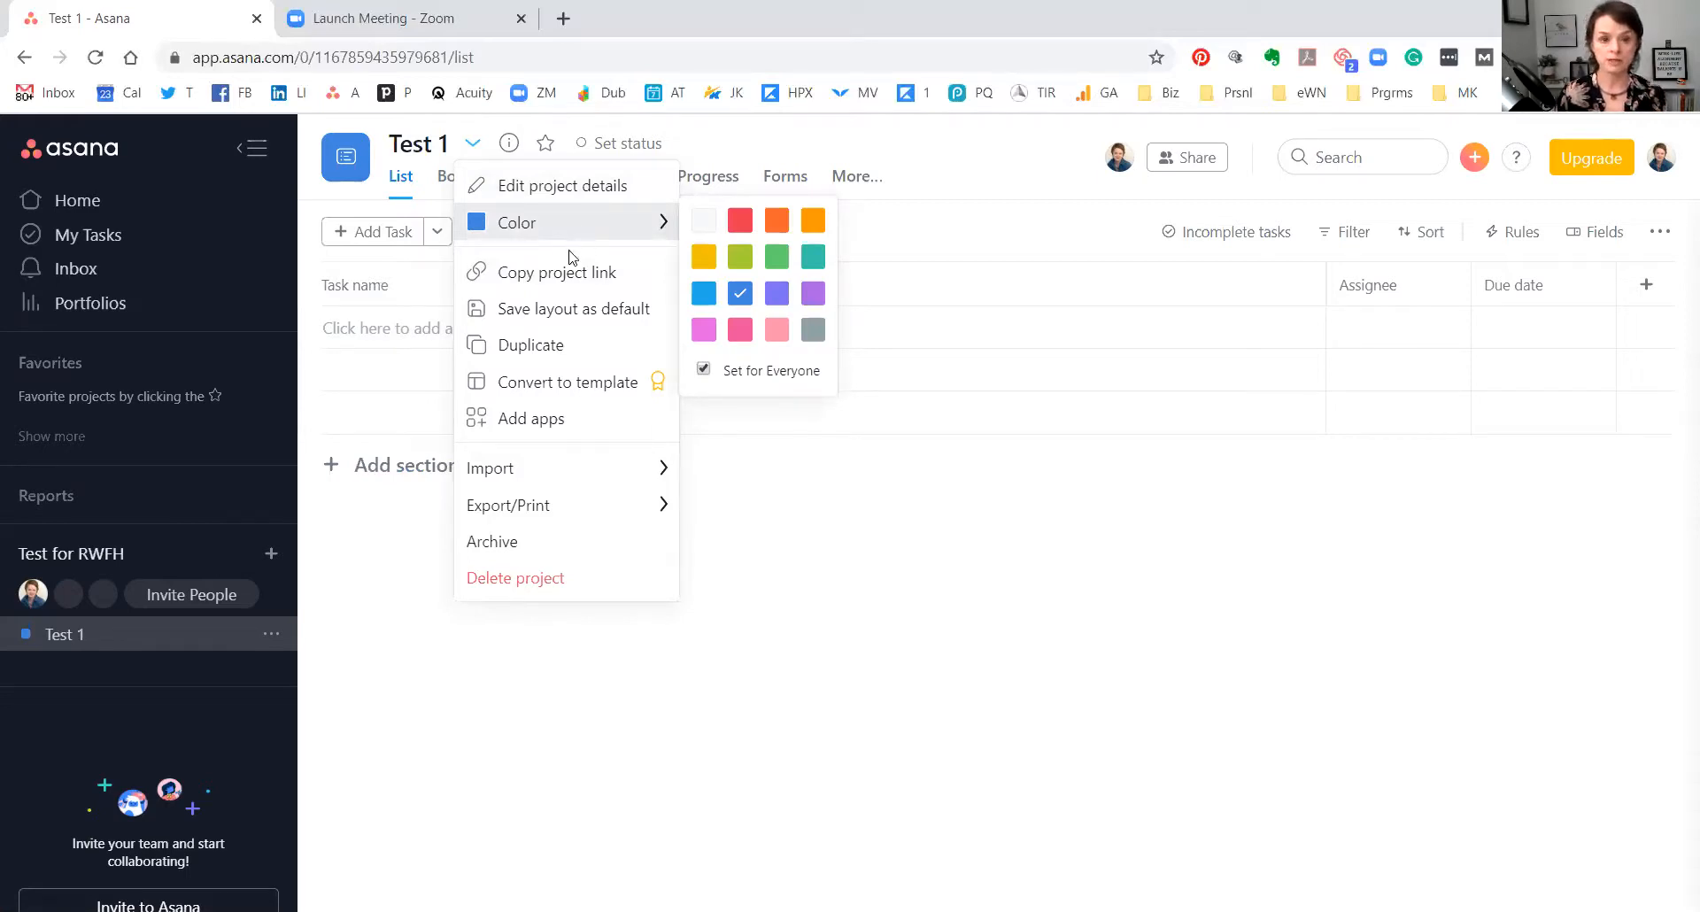
mouse_move(630, 470)
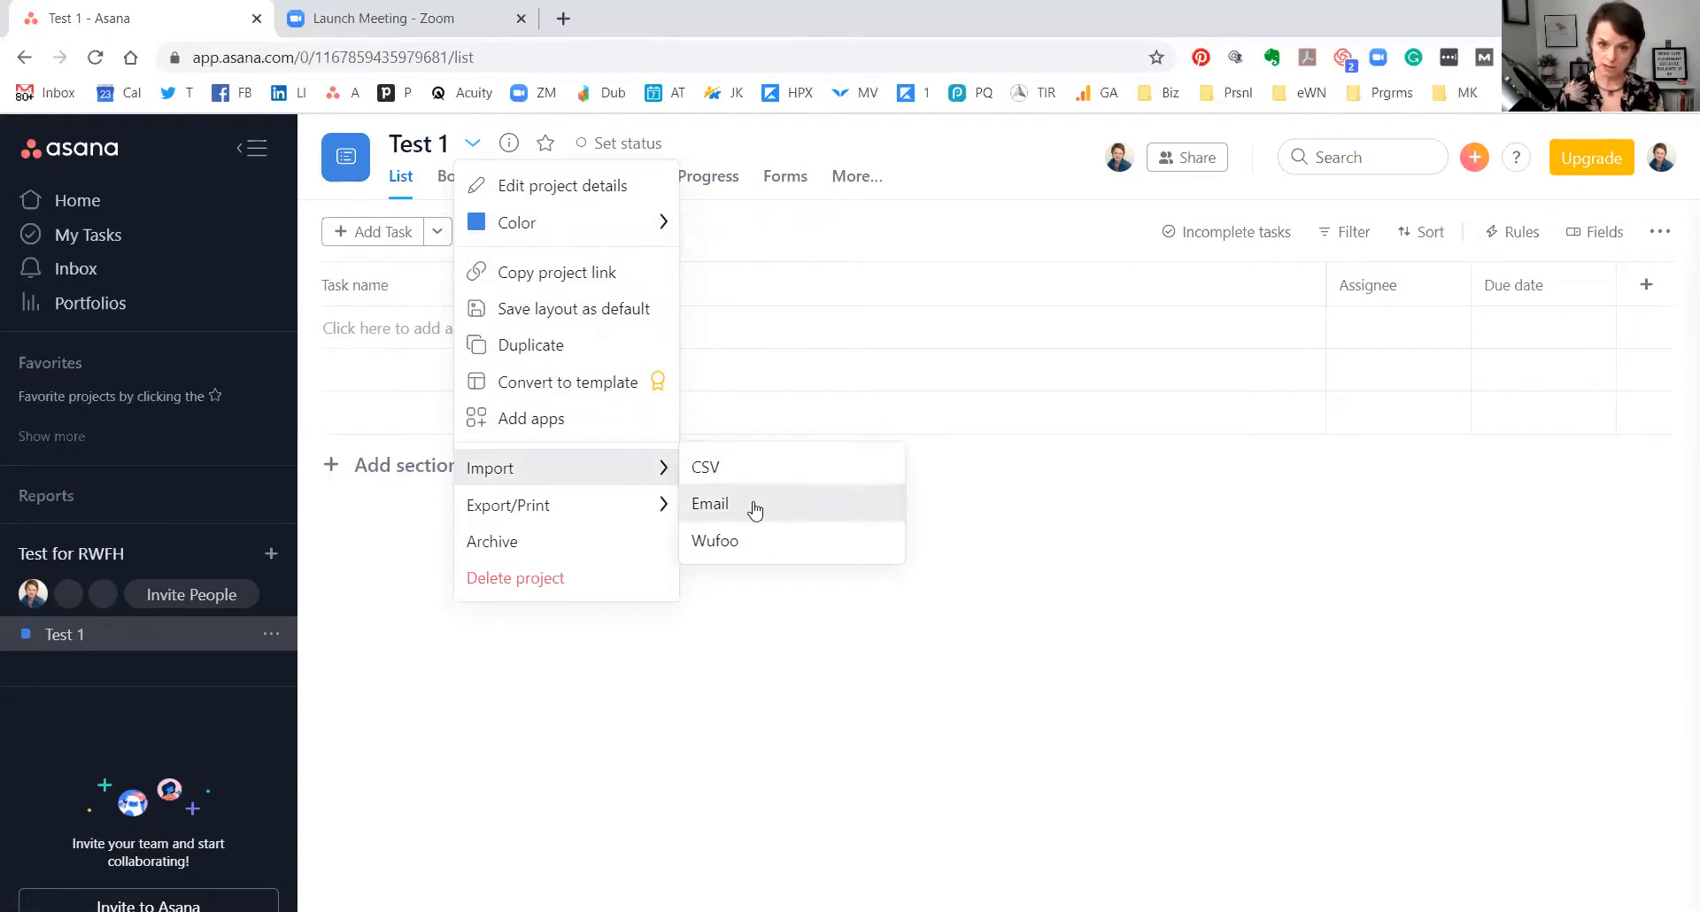
click(754, 509)
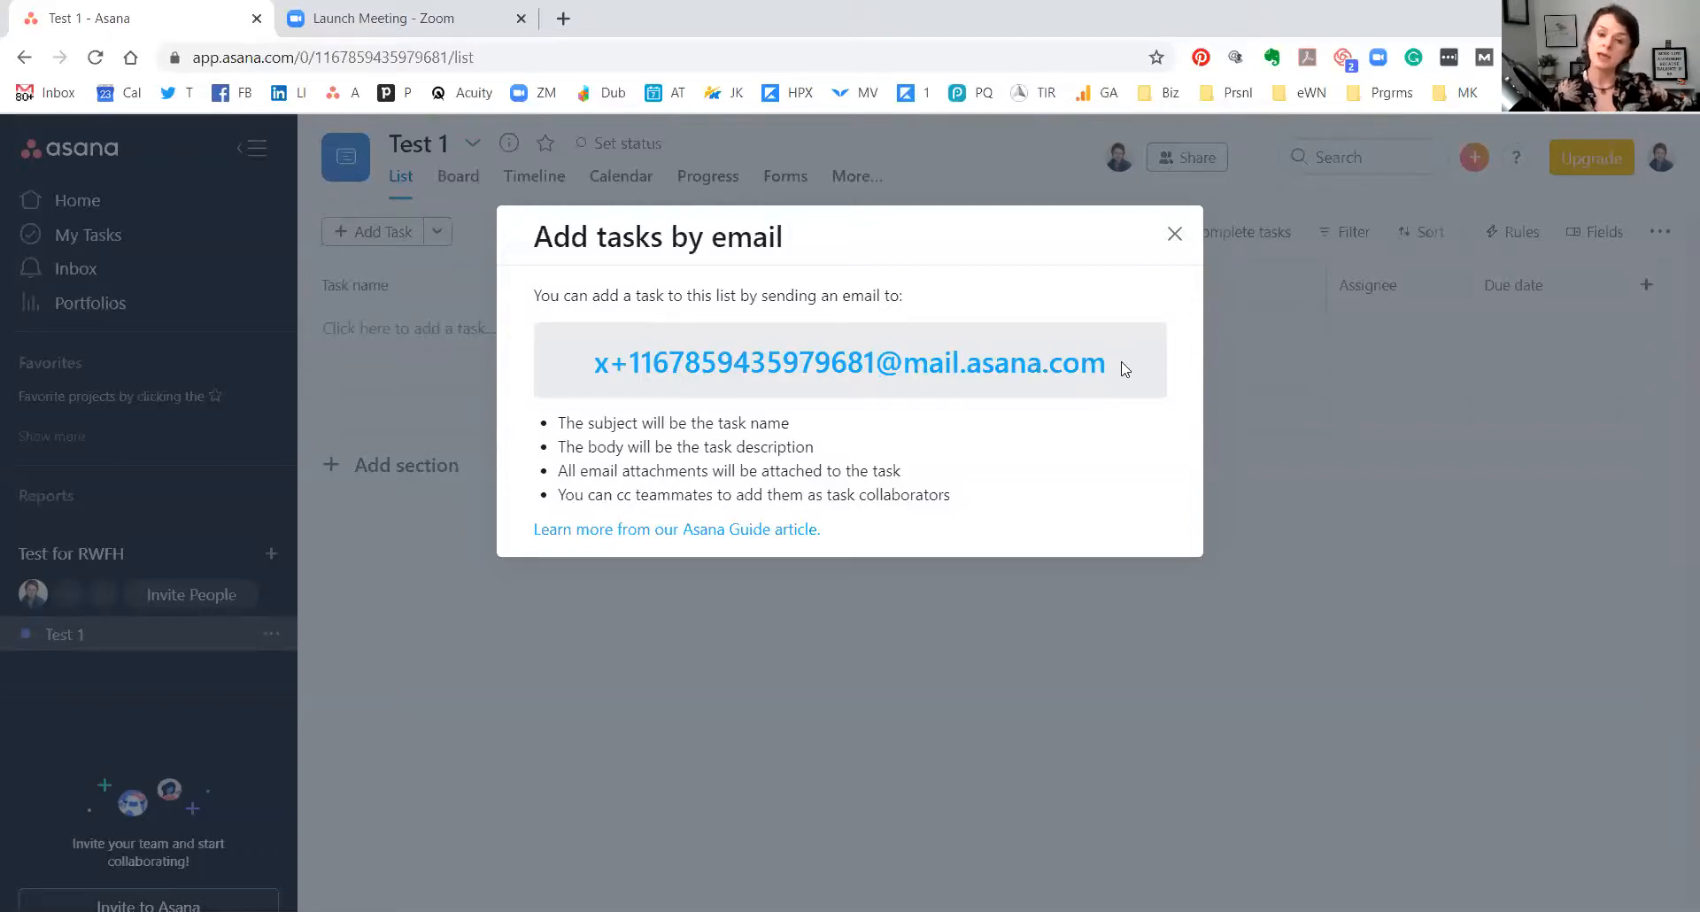
click(1174, 233)
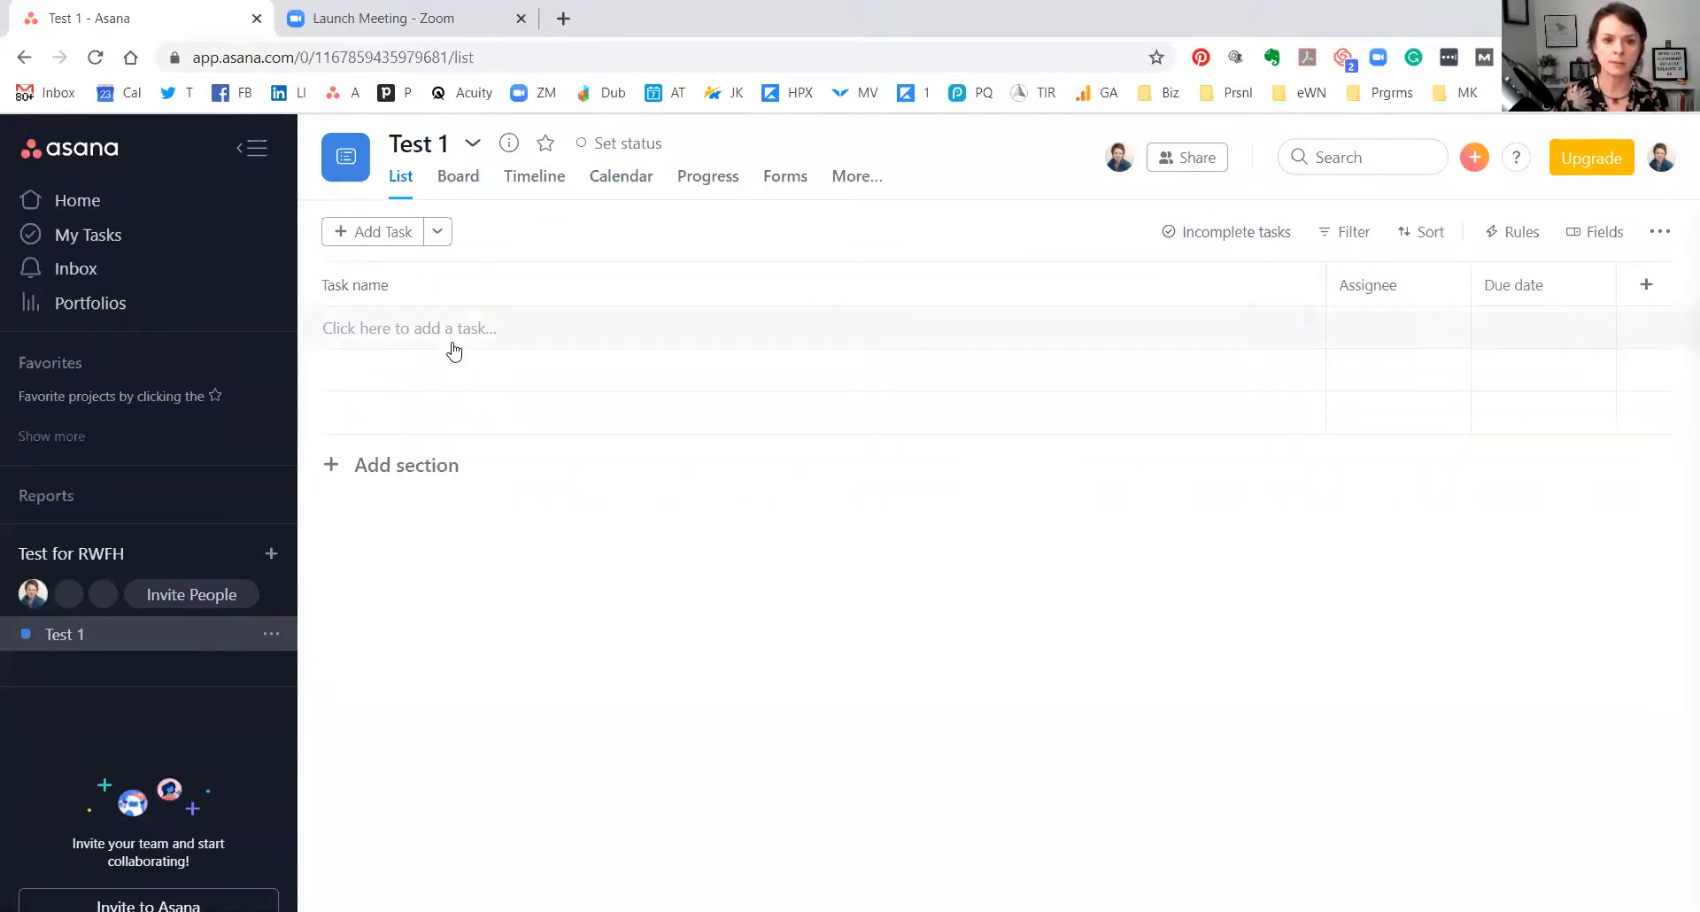
Add a section 'aldflsdkj' containing tasks 'Tesk to do' and 'task 2'.
click(437, 232)
click(477, 274)
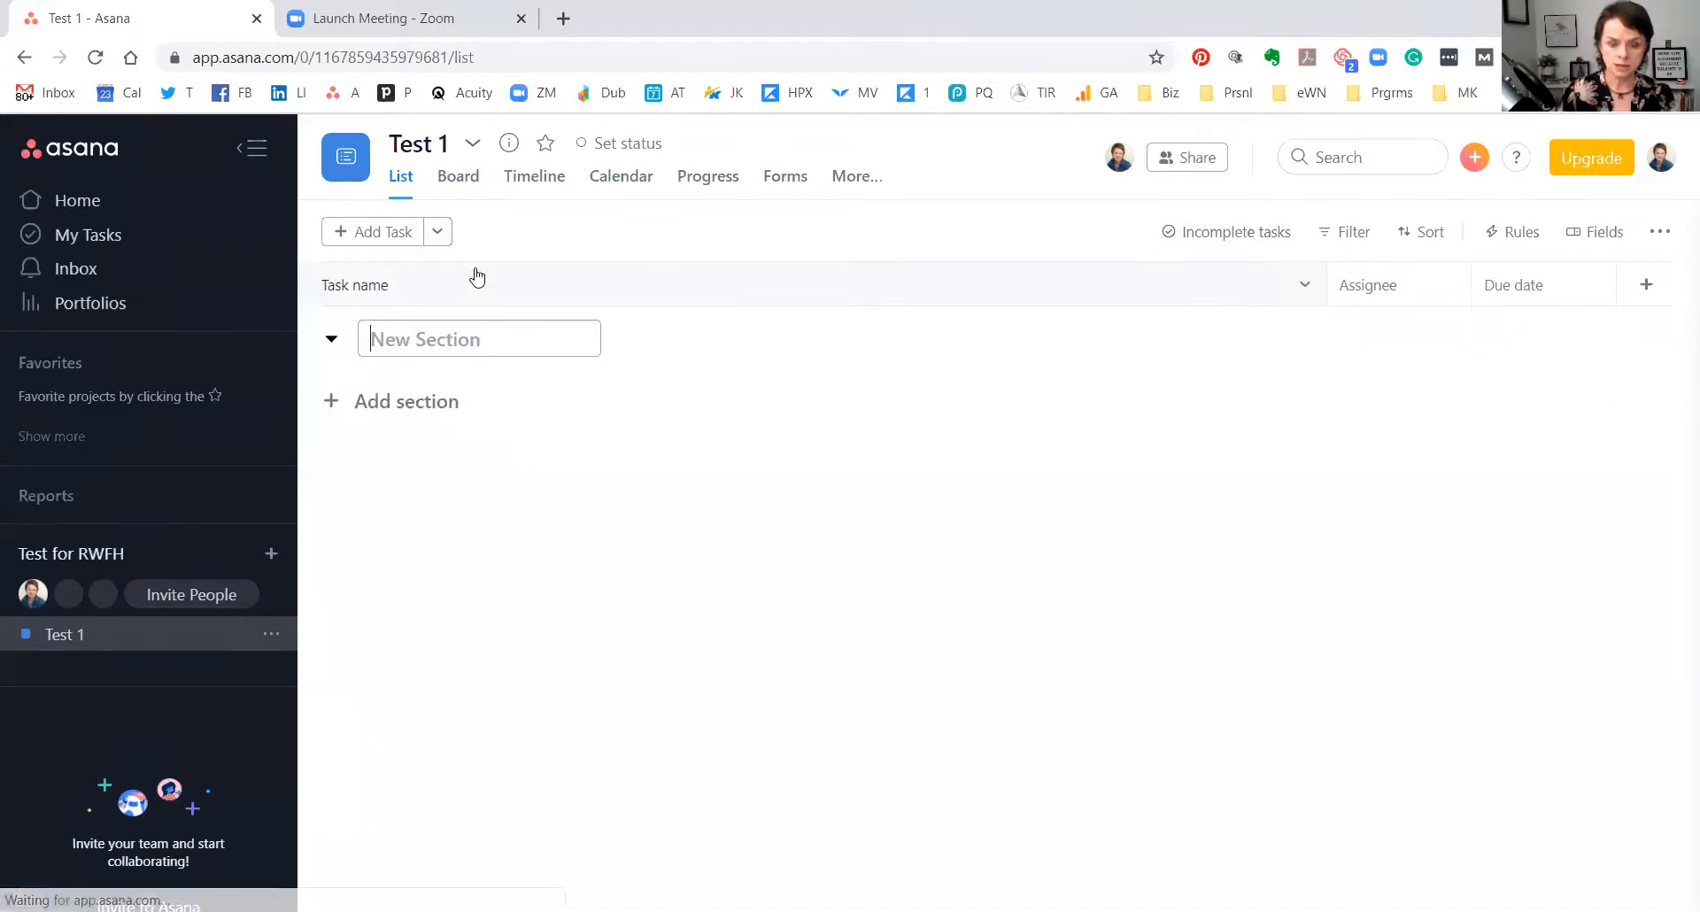
text(aldflsdkj)
key(Return)
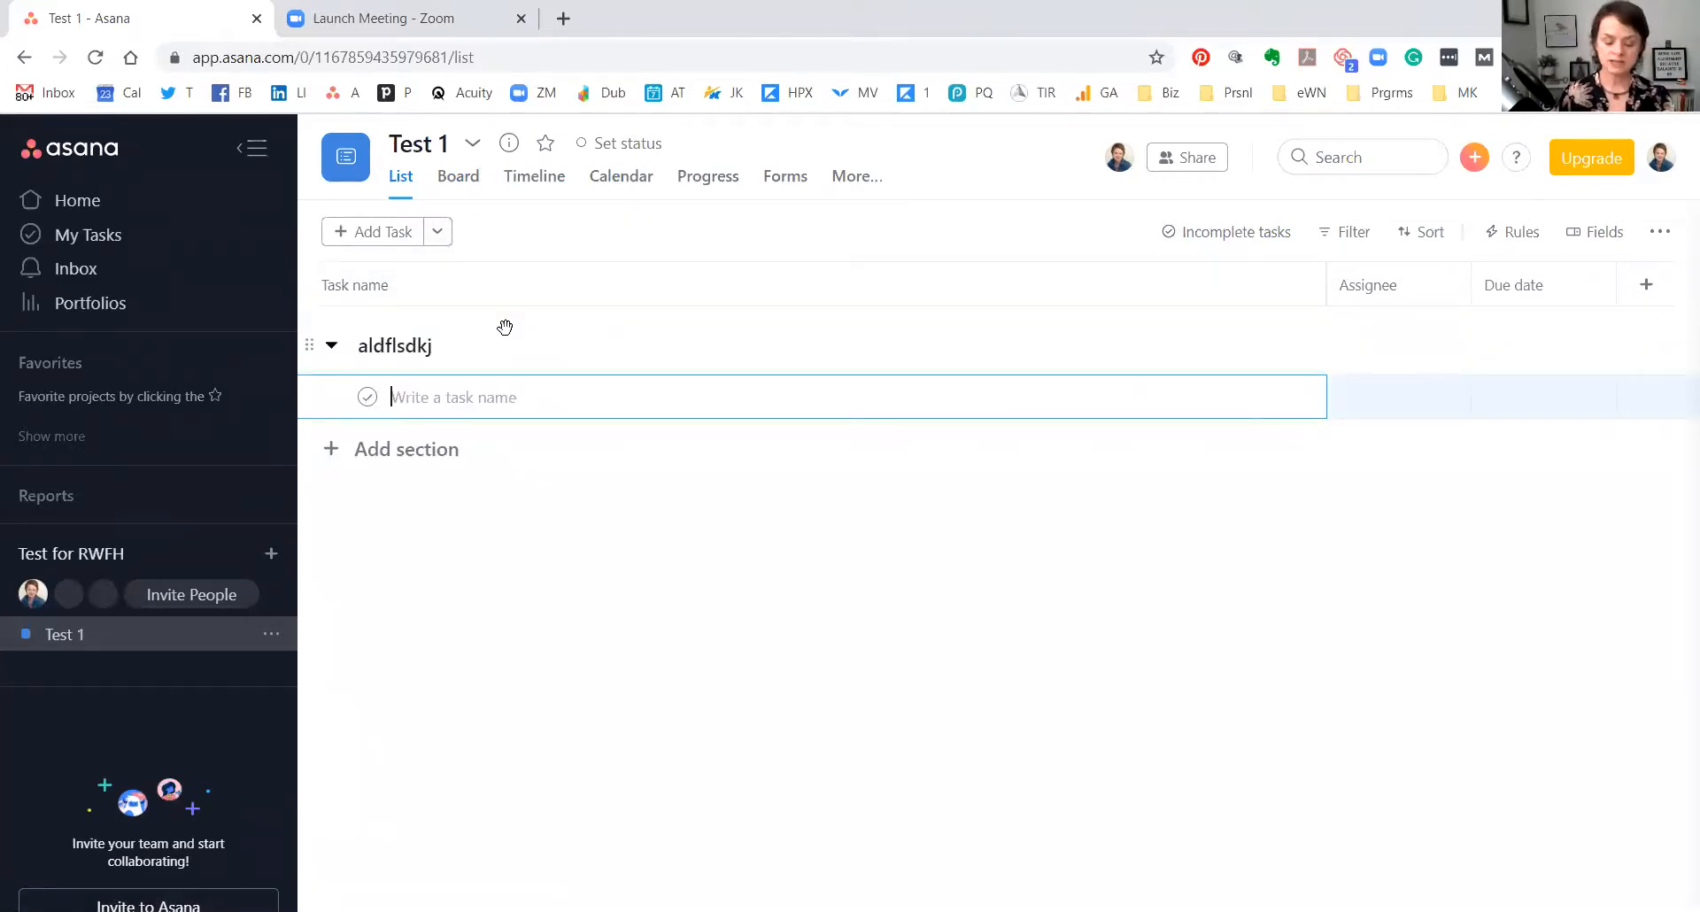
text(Te)
text(sk to do)
key(Return)
text(task 2)
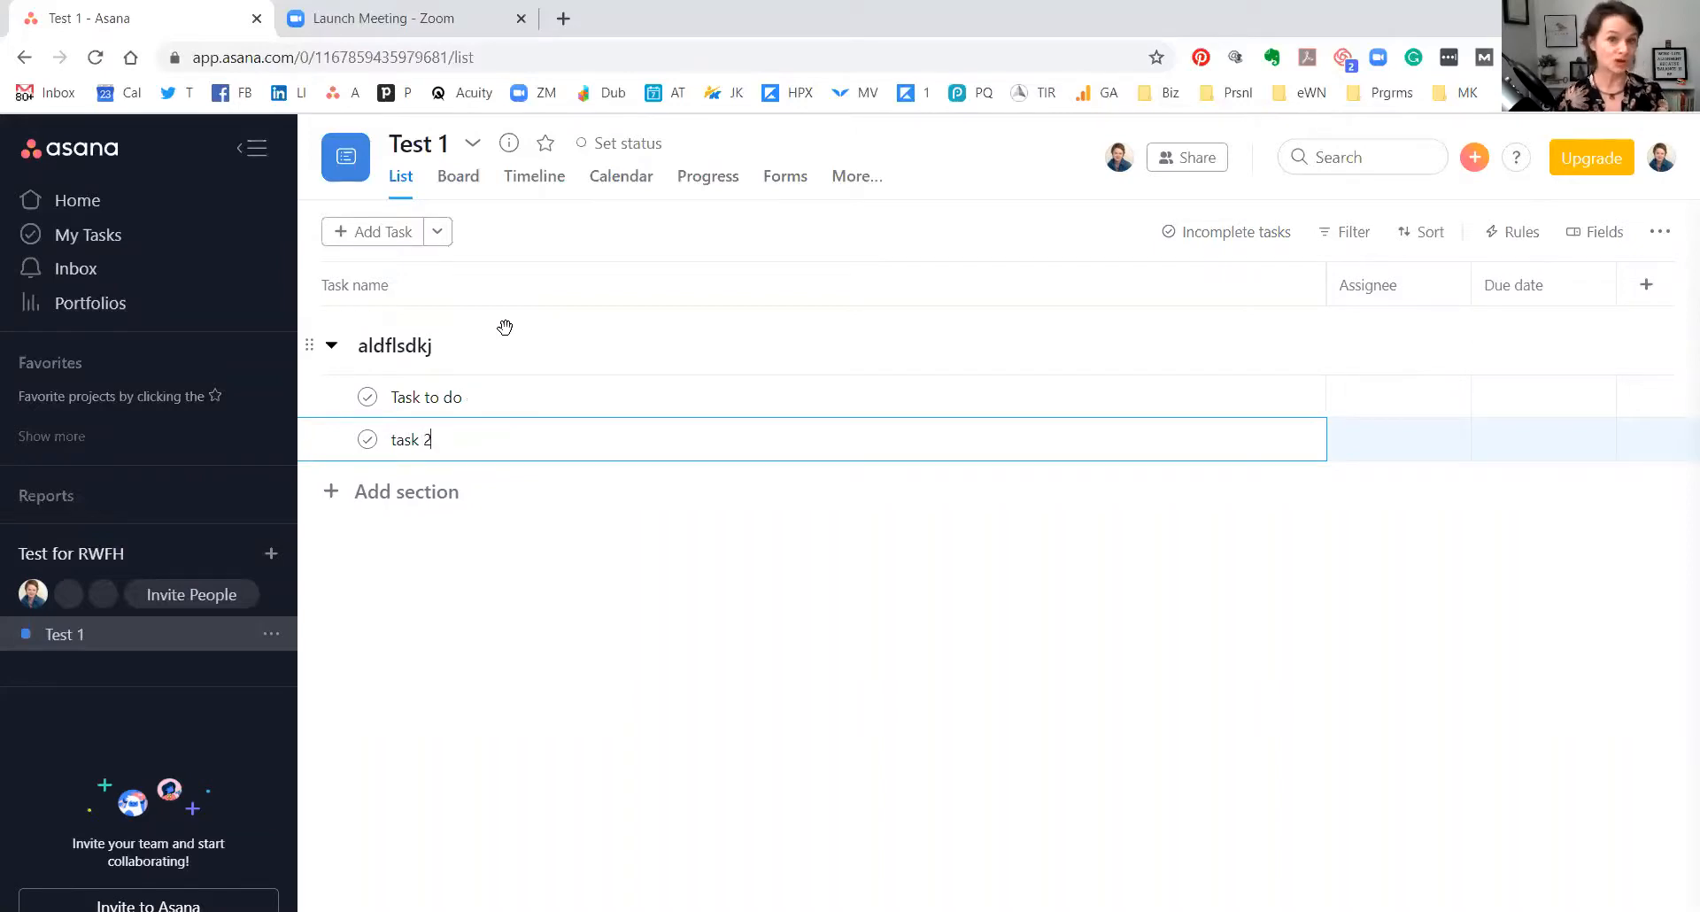
click(512, 406)
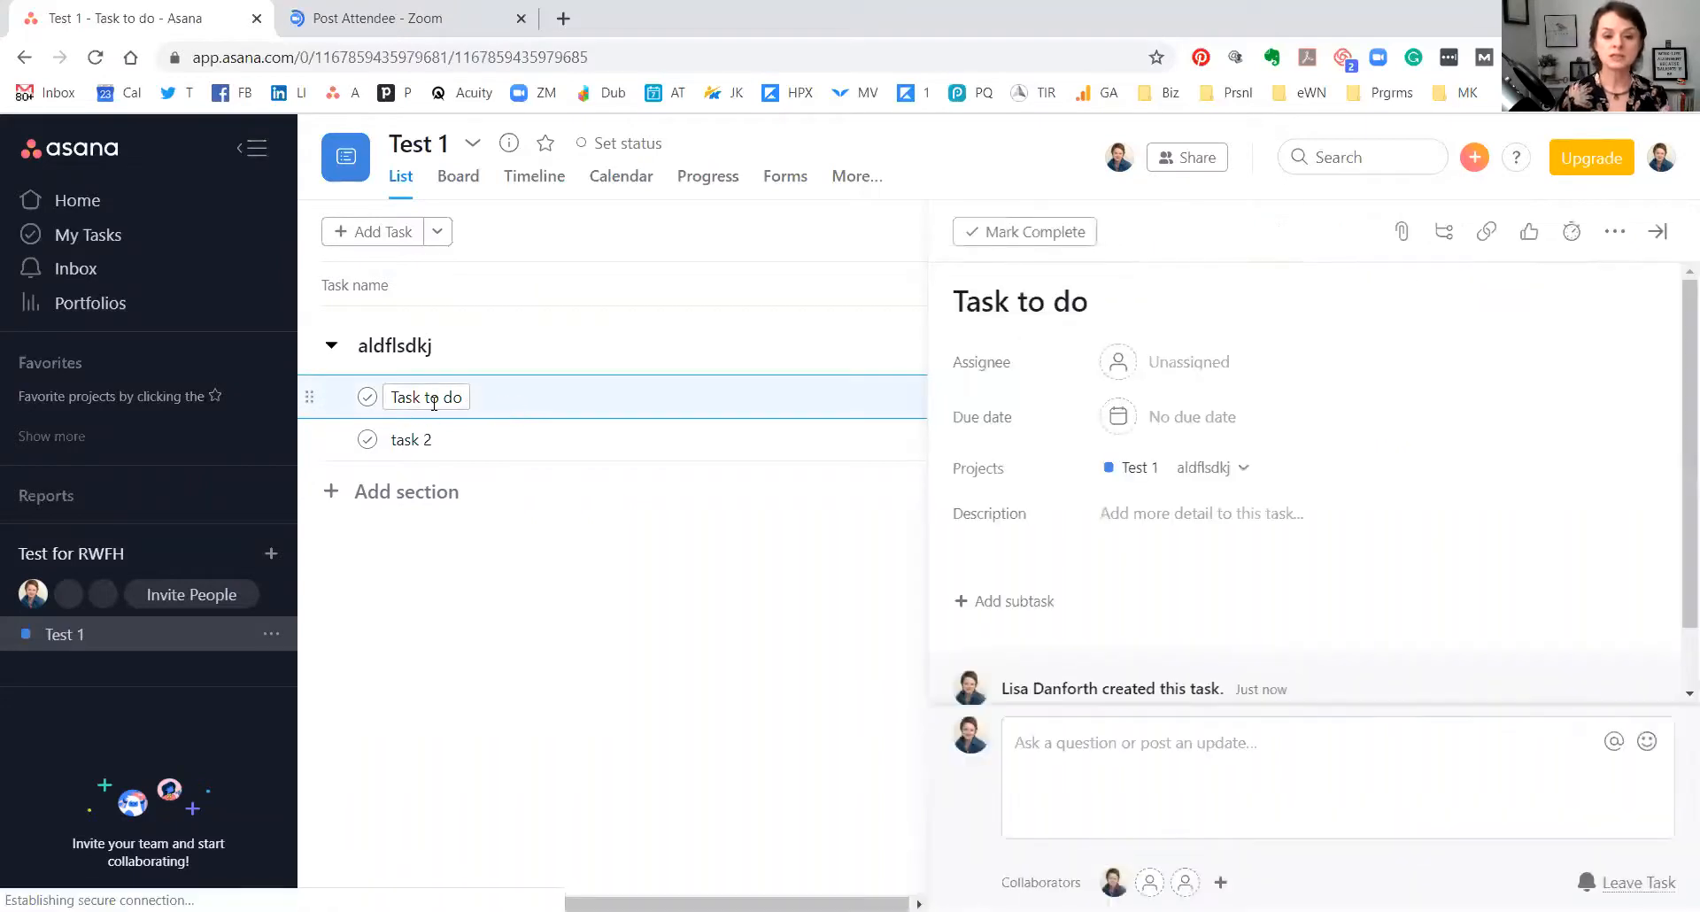
Add a second section named 'Section 2' to the list.
click(437, 231)
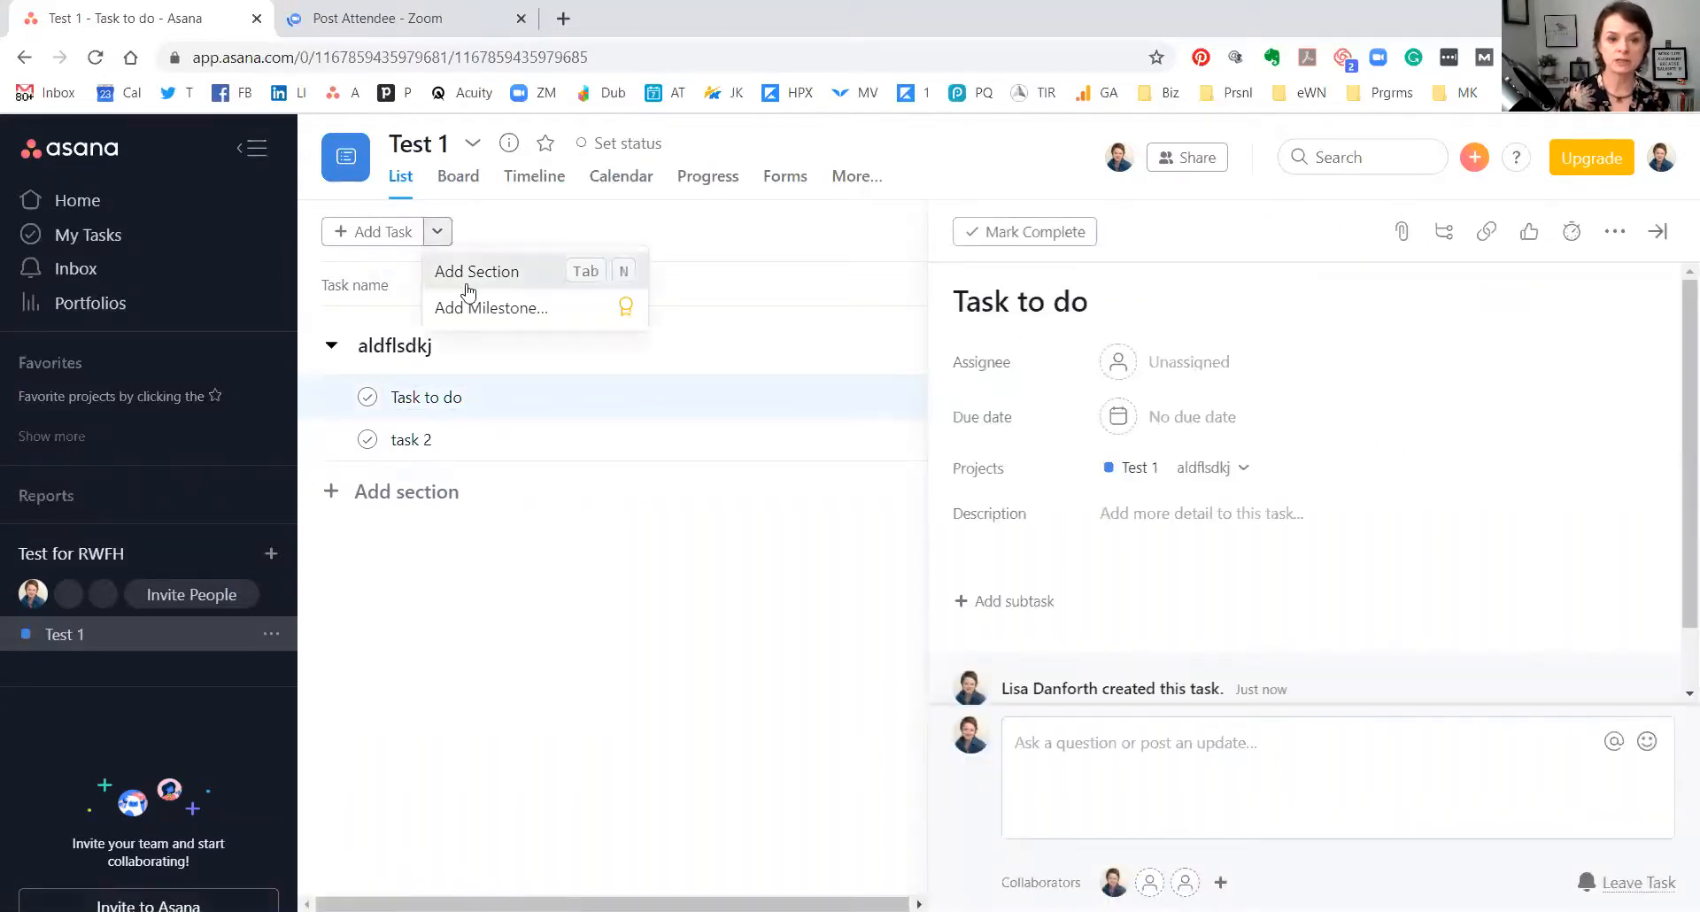
click(494, 276)
text(Section 2)
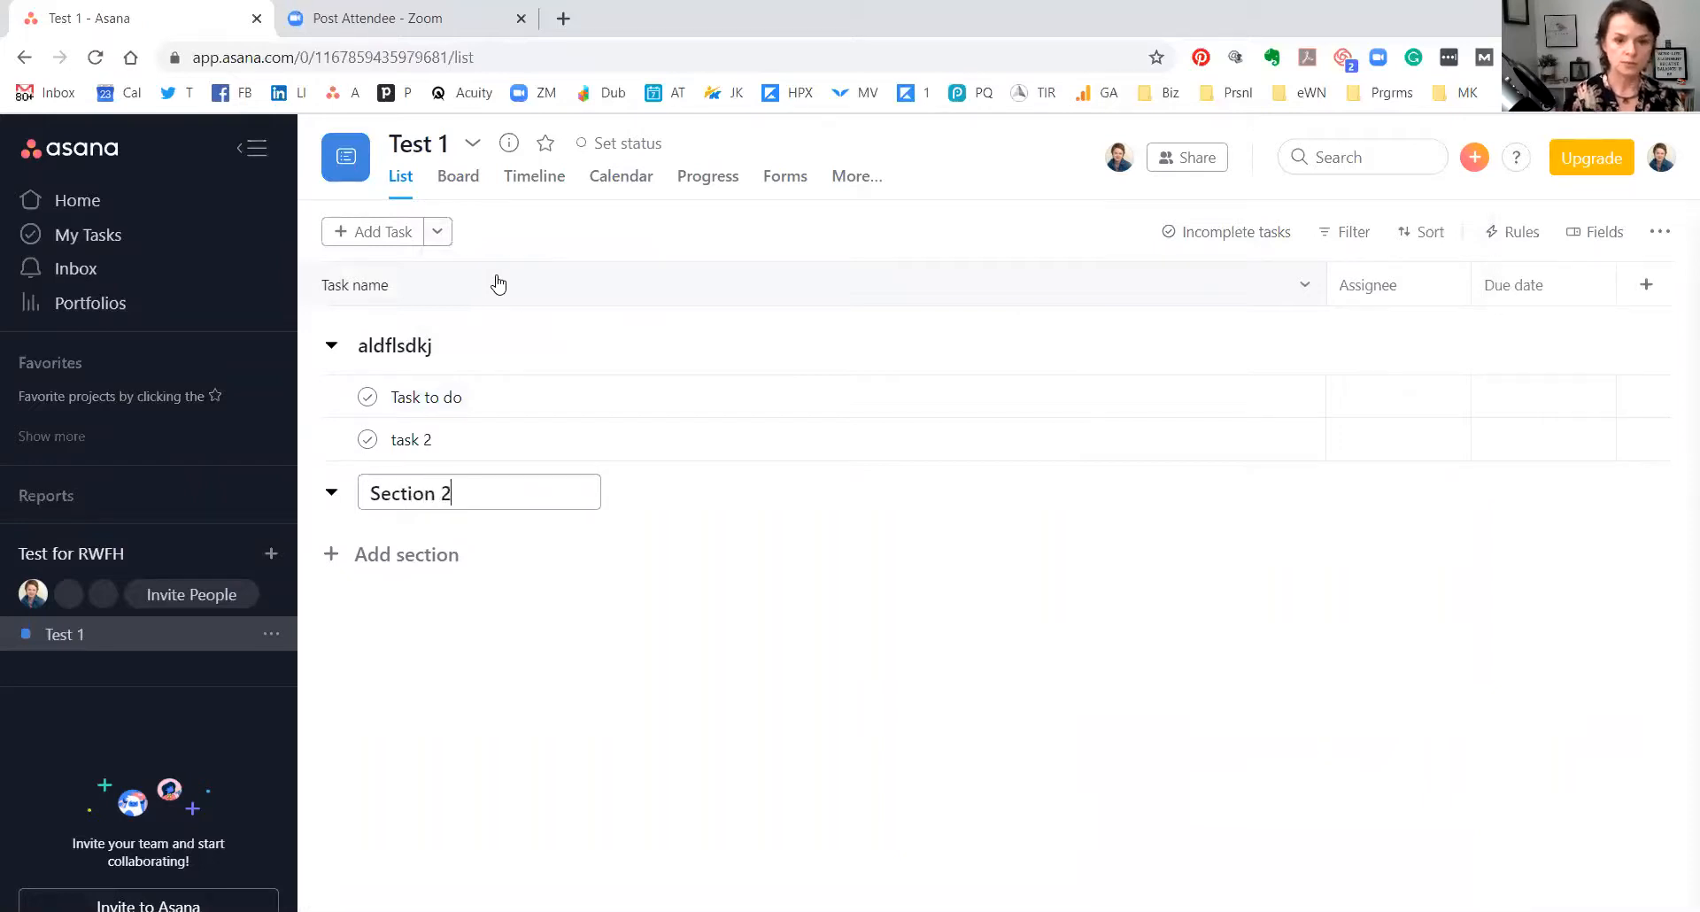
key(Return)
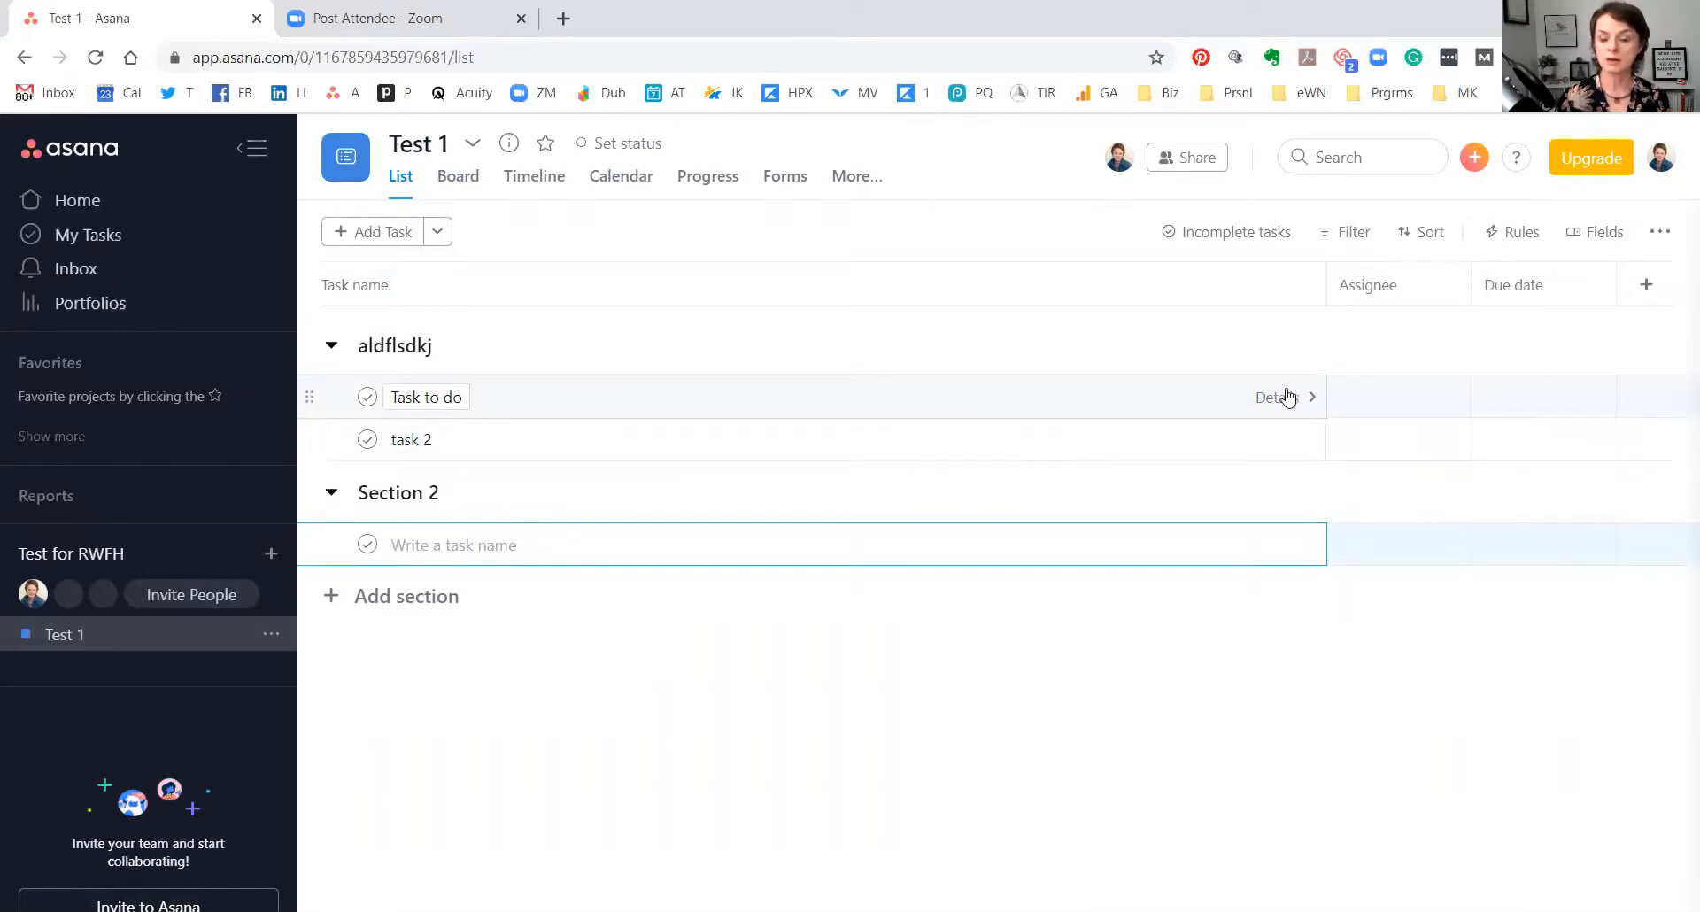
Open the Share Test 1 dialog from the Test 1 project options menu.
click(1287, 396)
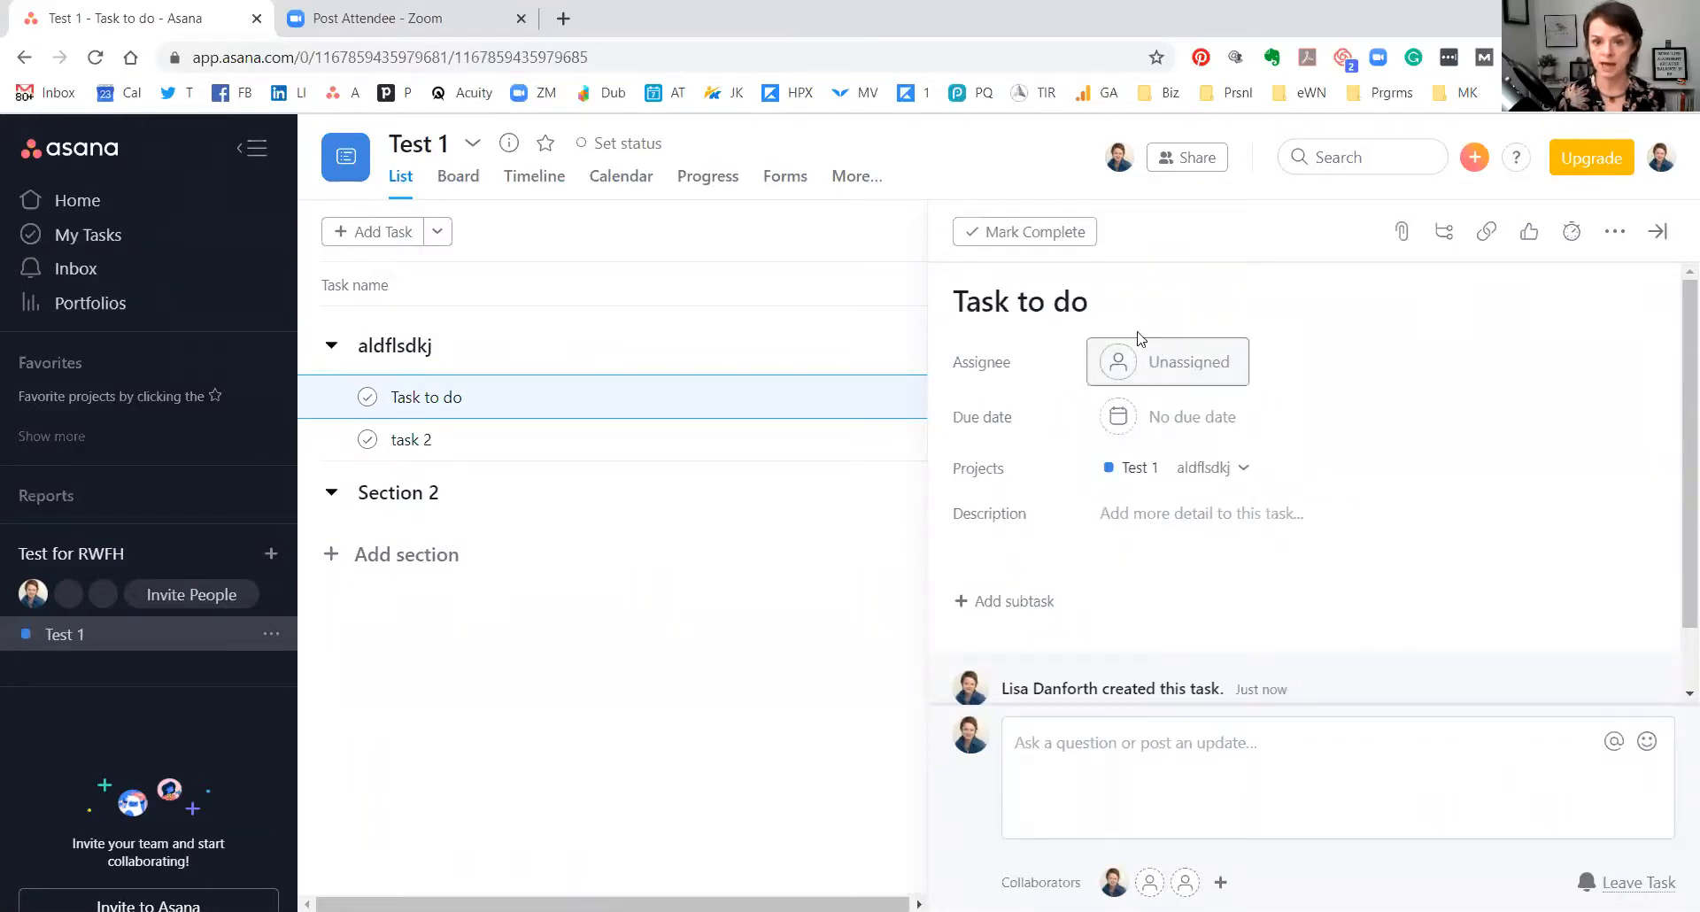
click(991, 166)
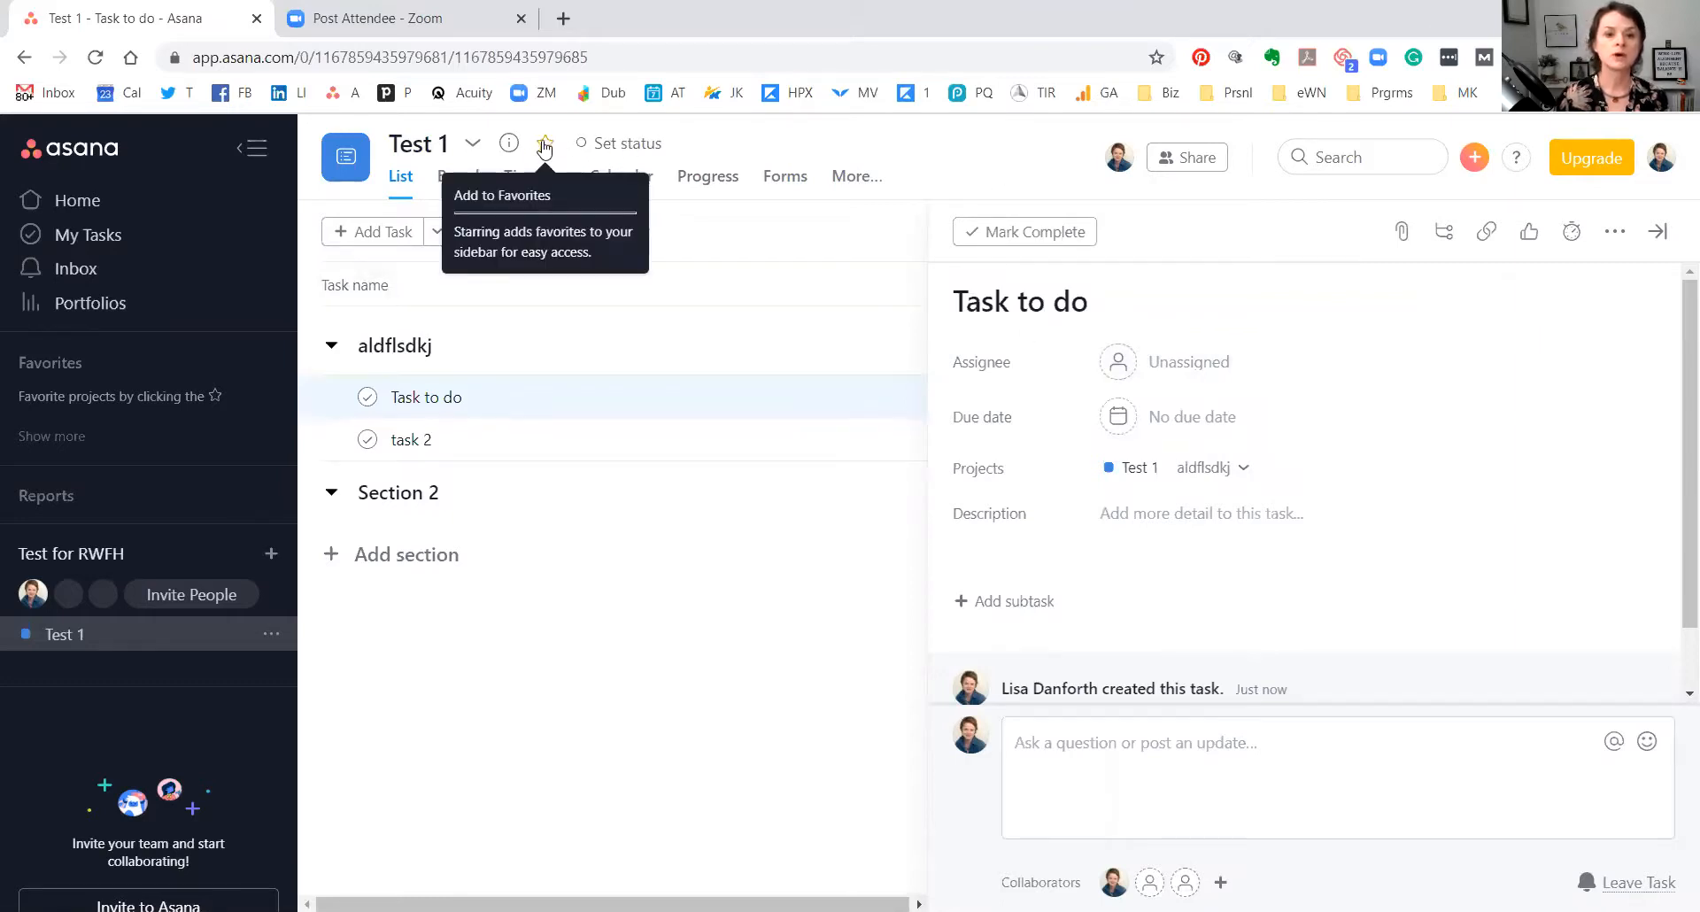
click(475, 145)
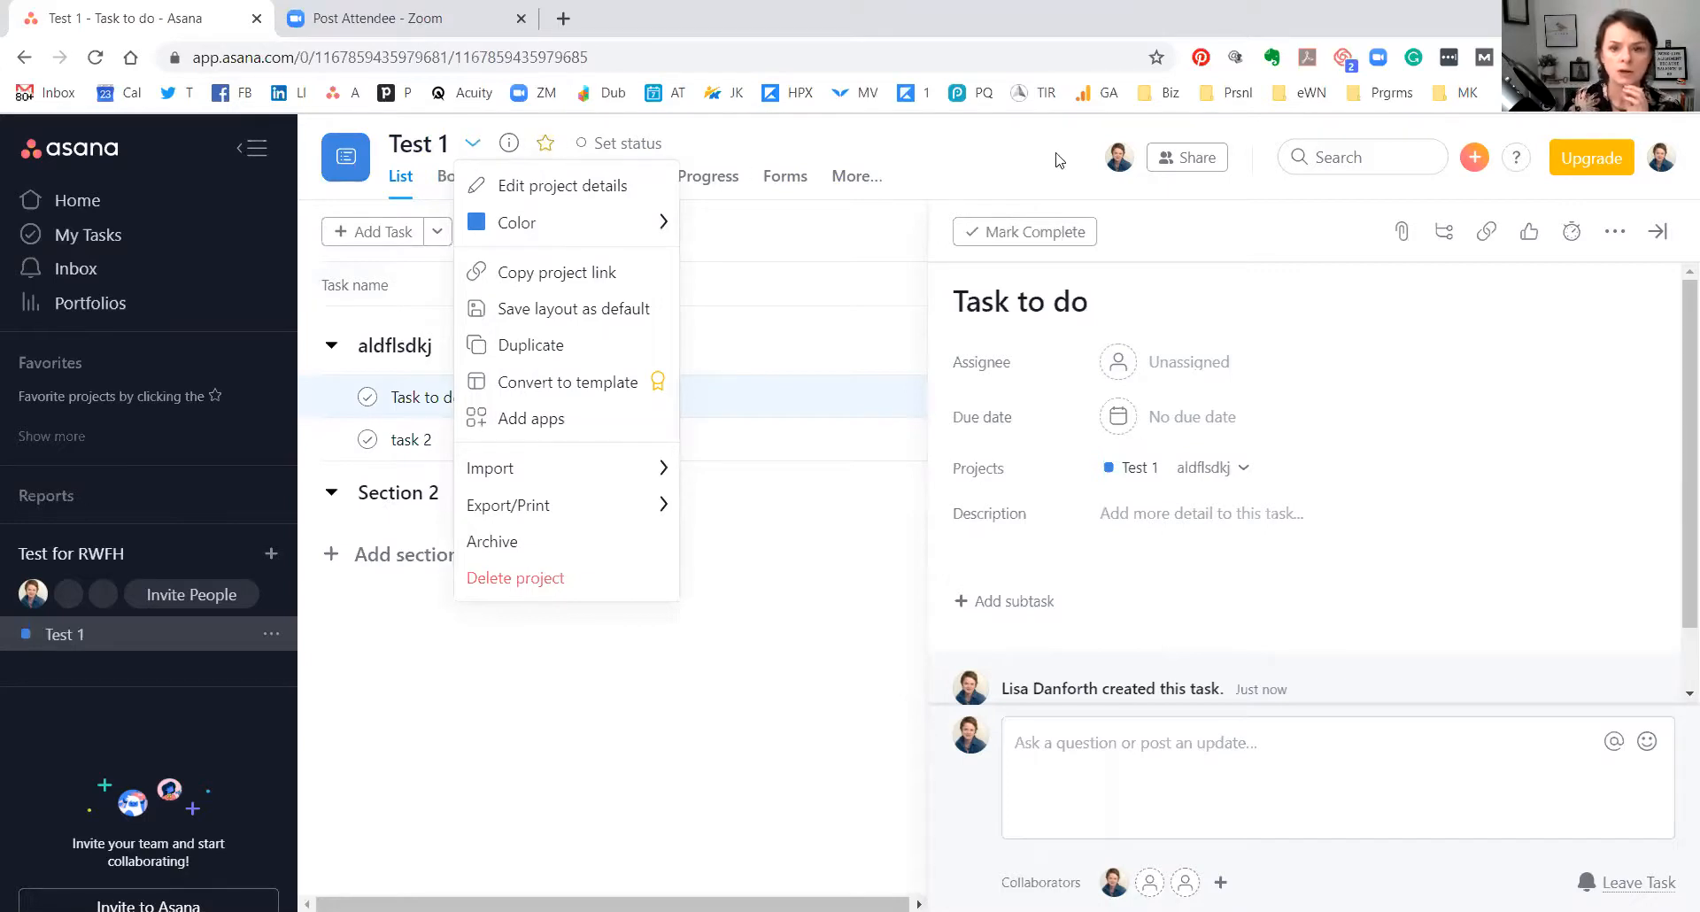
click(1197, 158)
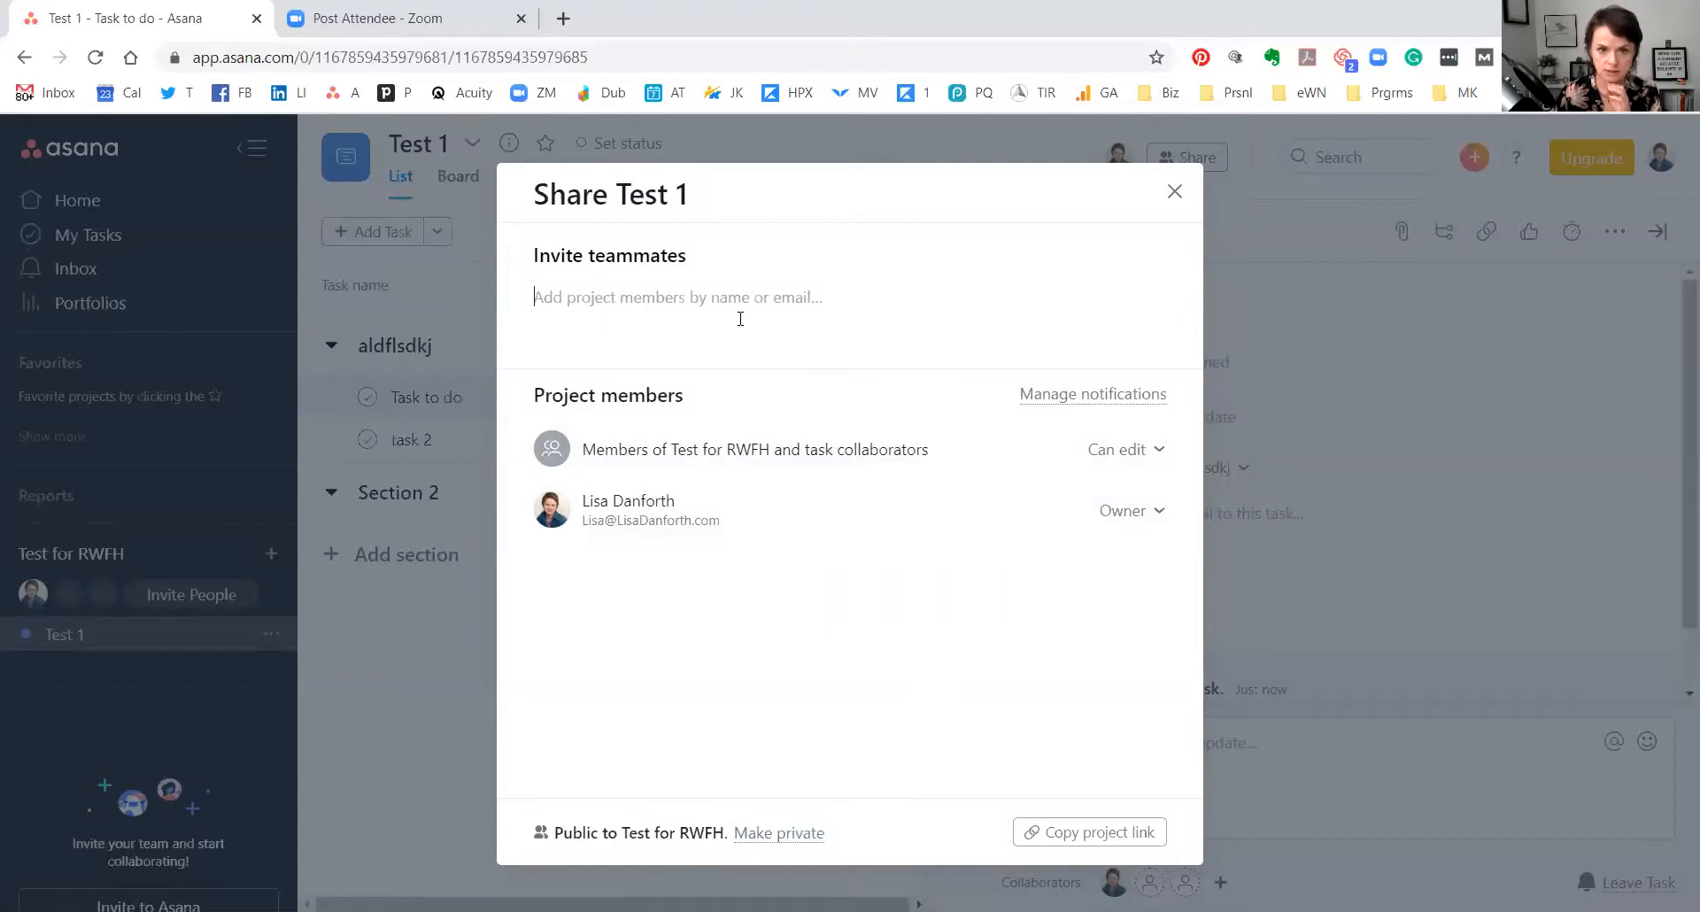
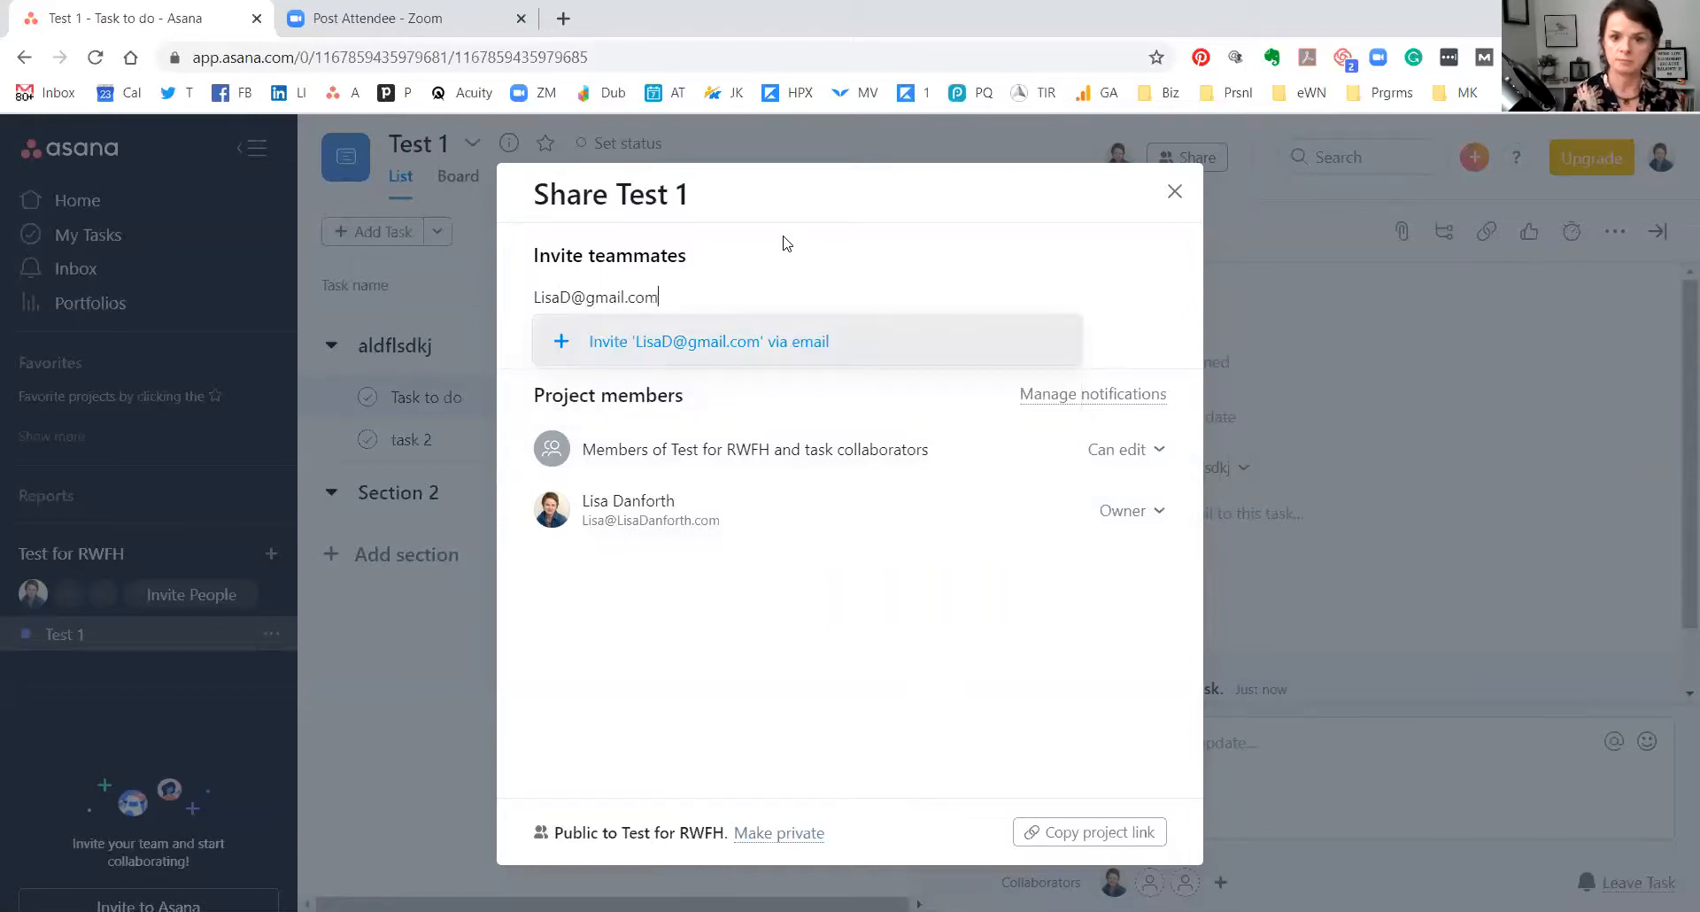
Invite the teammate's e-mail to Test 1 with Can edit access, without new-task notifications.
key(Return)
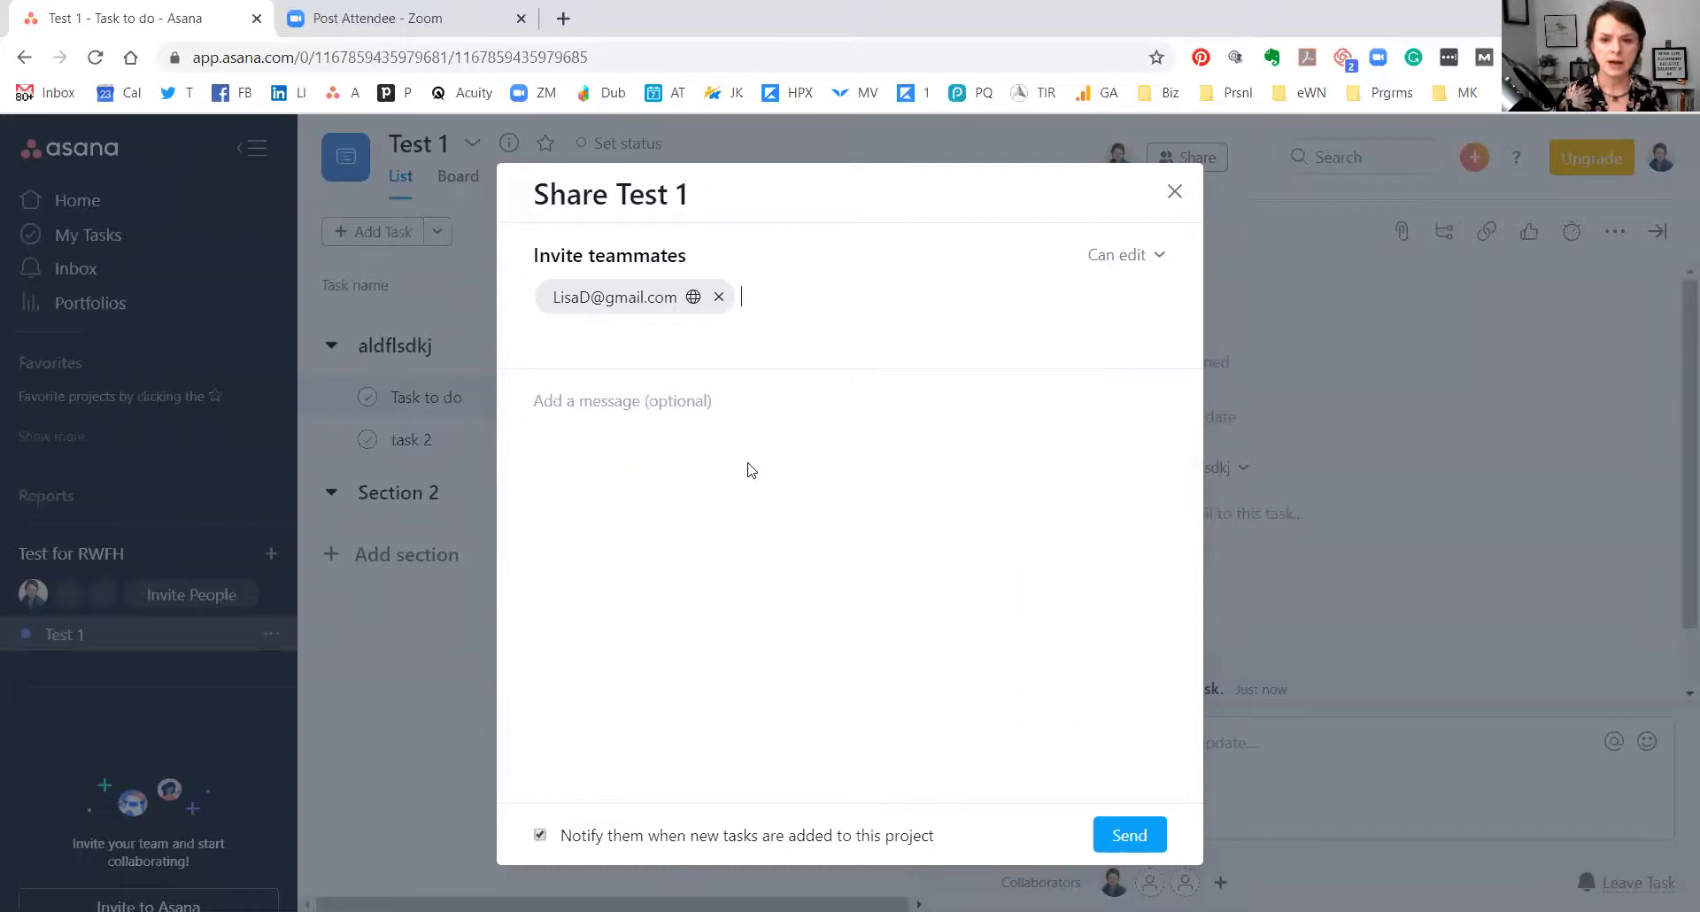
click(1158, 256)
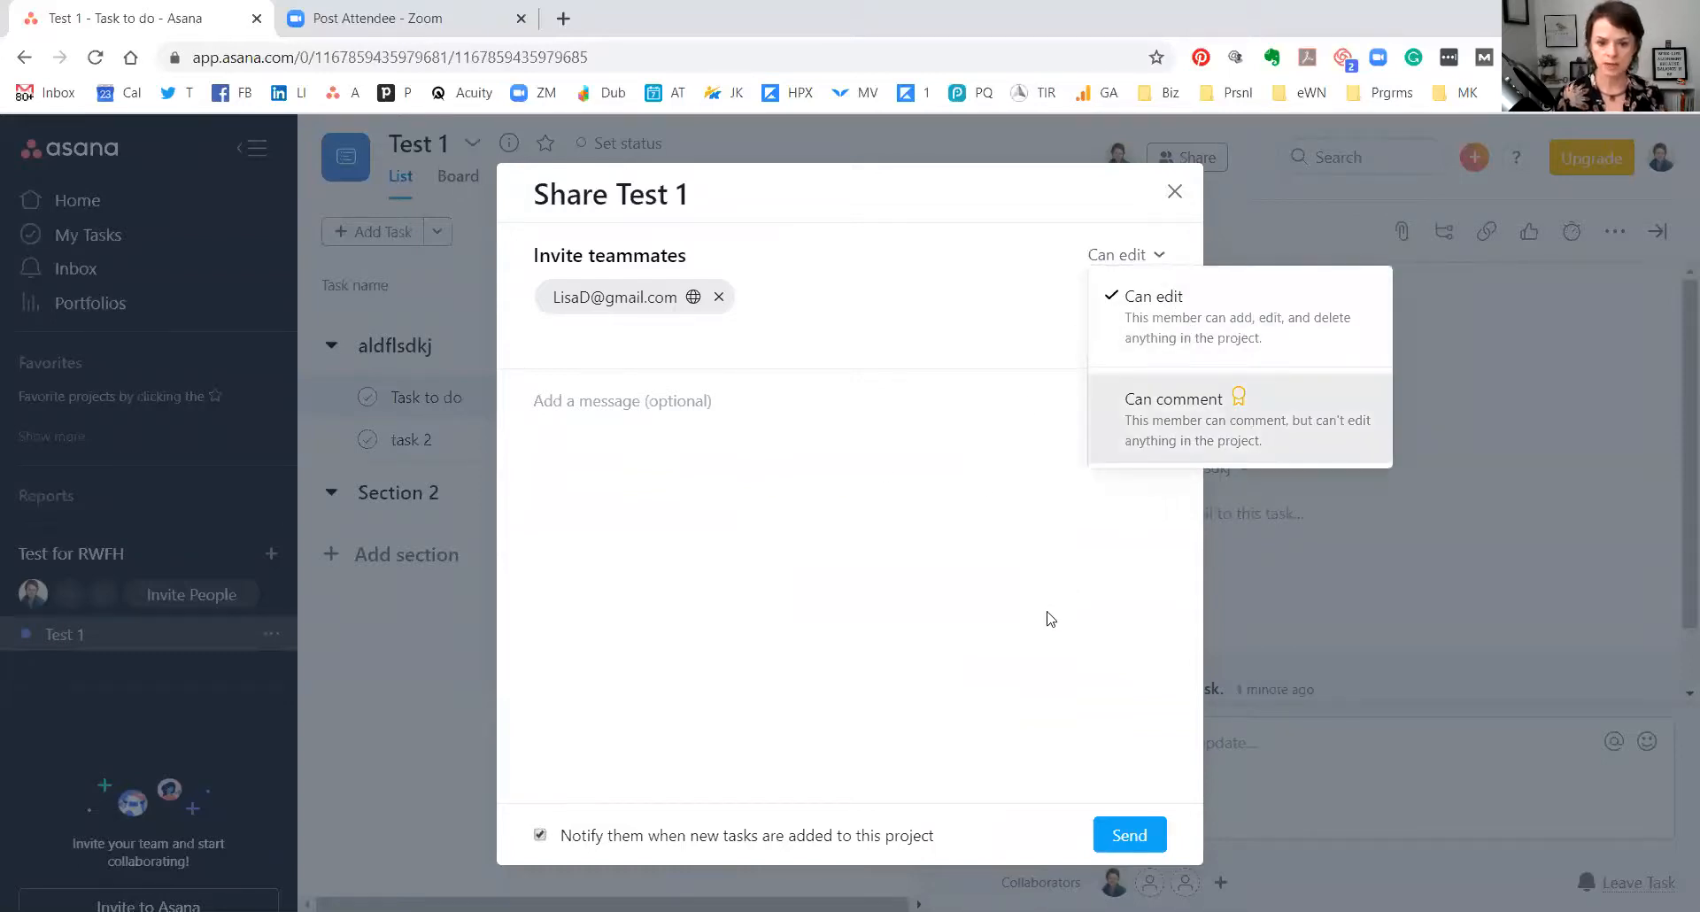
click(539, 835)
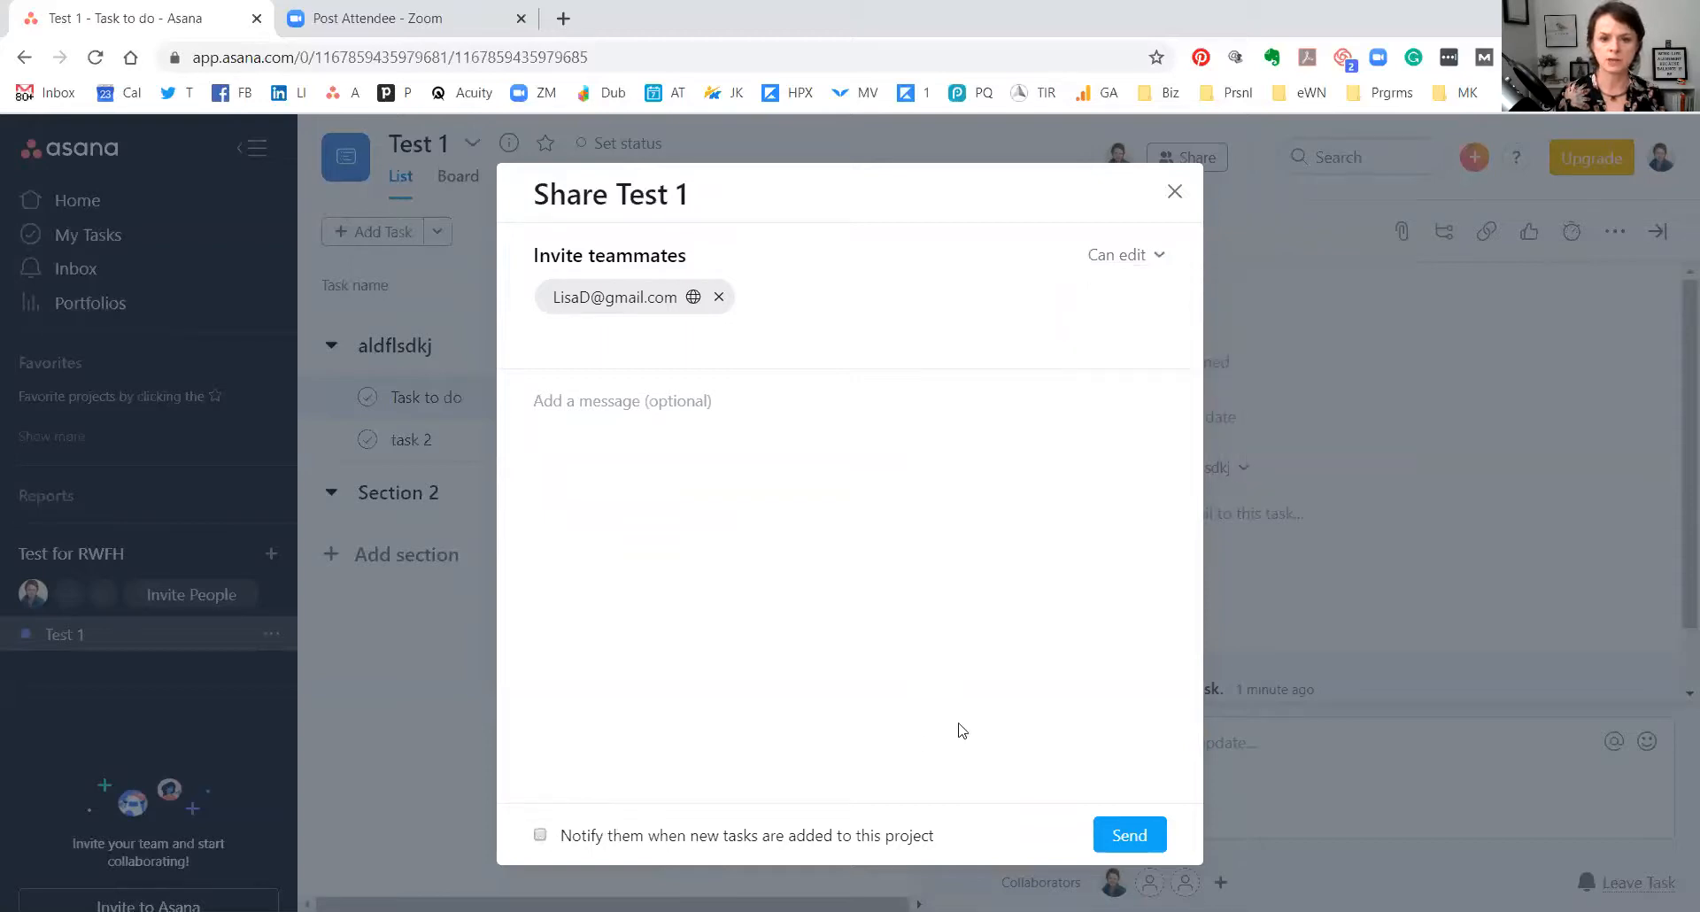
click(1128, 834)
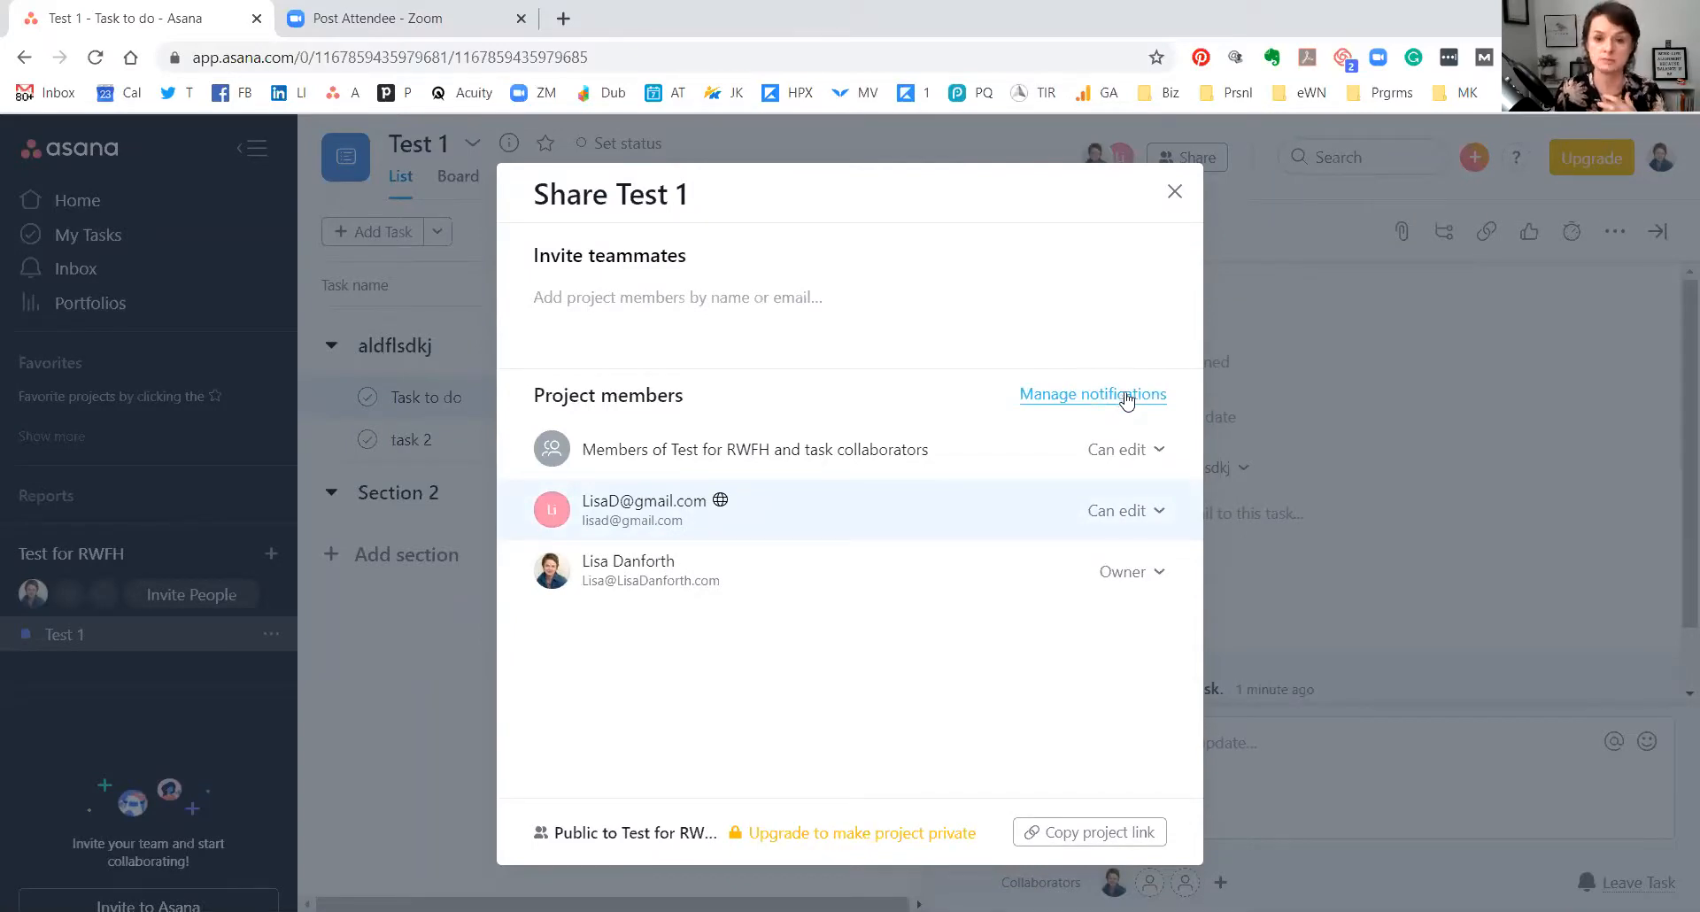
click(1128, 400)
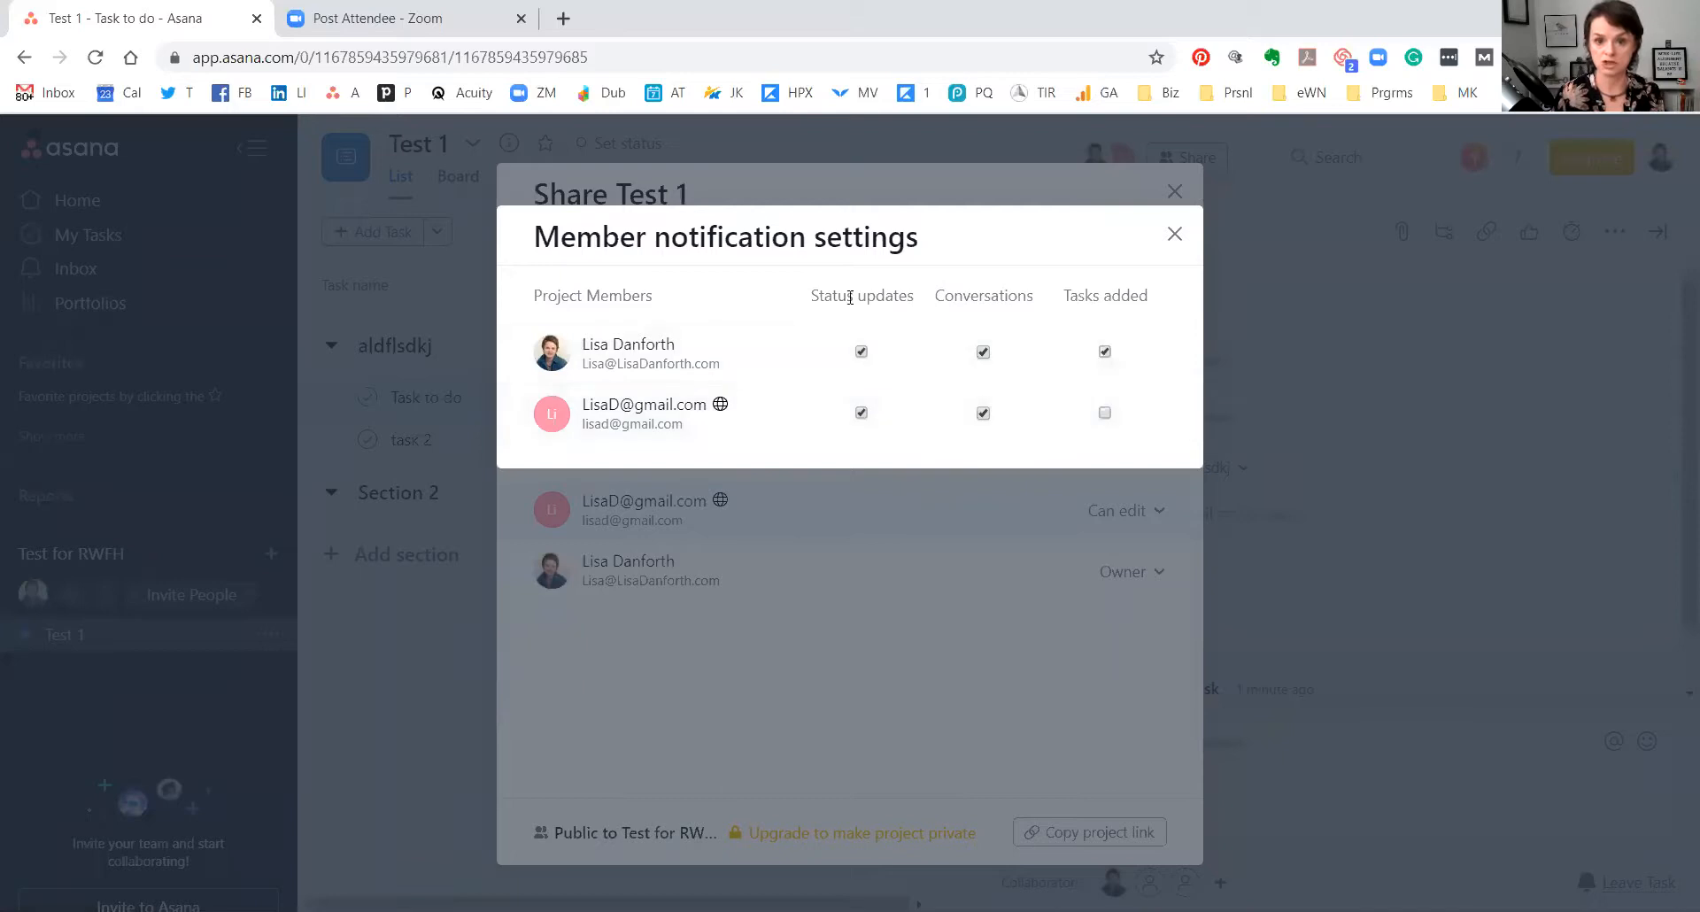
Uncheck status update, conversation and tasks-added notifications for the members, then close sharing.
click(861, 352)
click(864, 414)
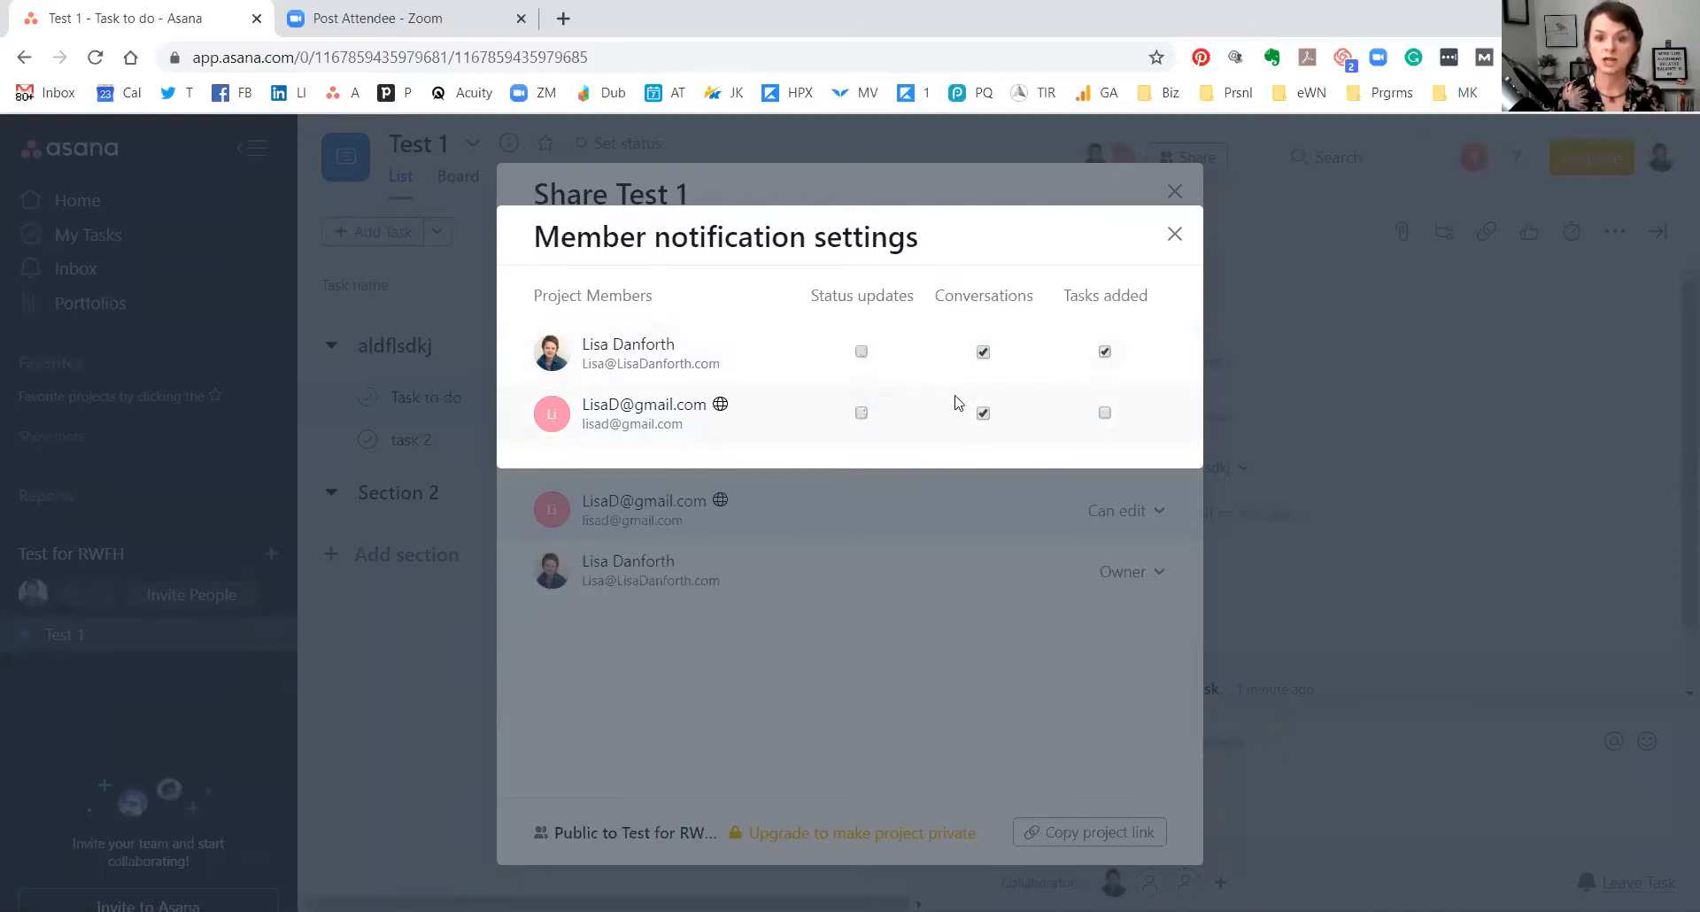
click(983, 352)
click(1104, 352)
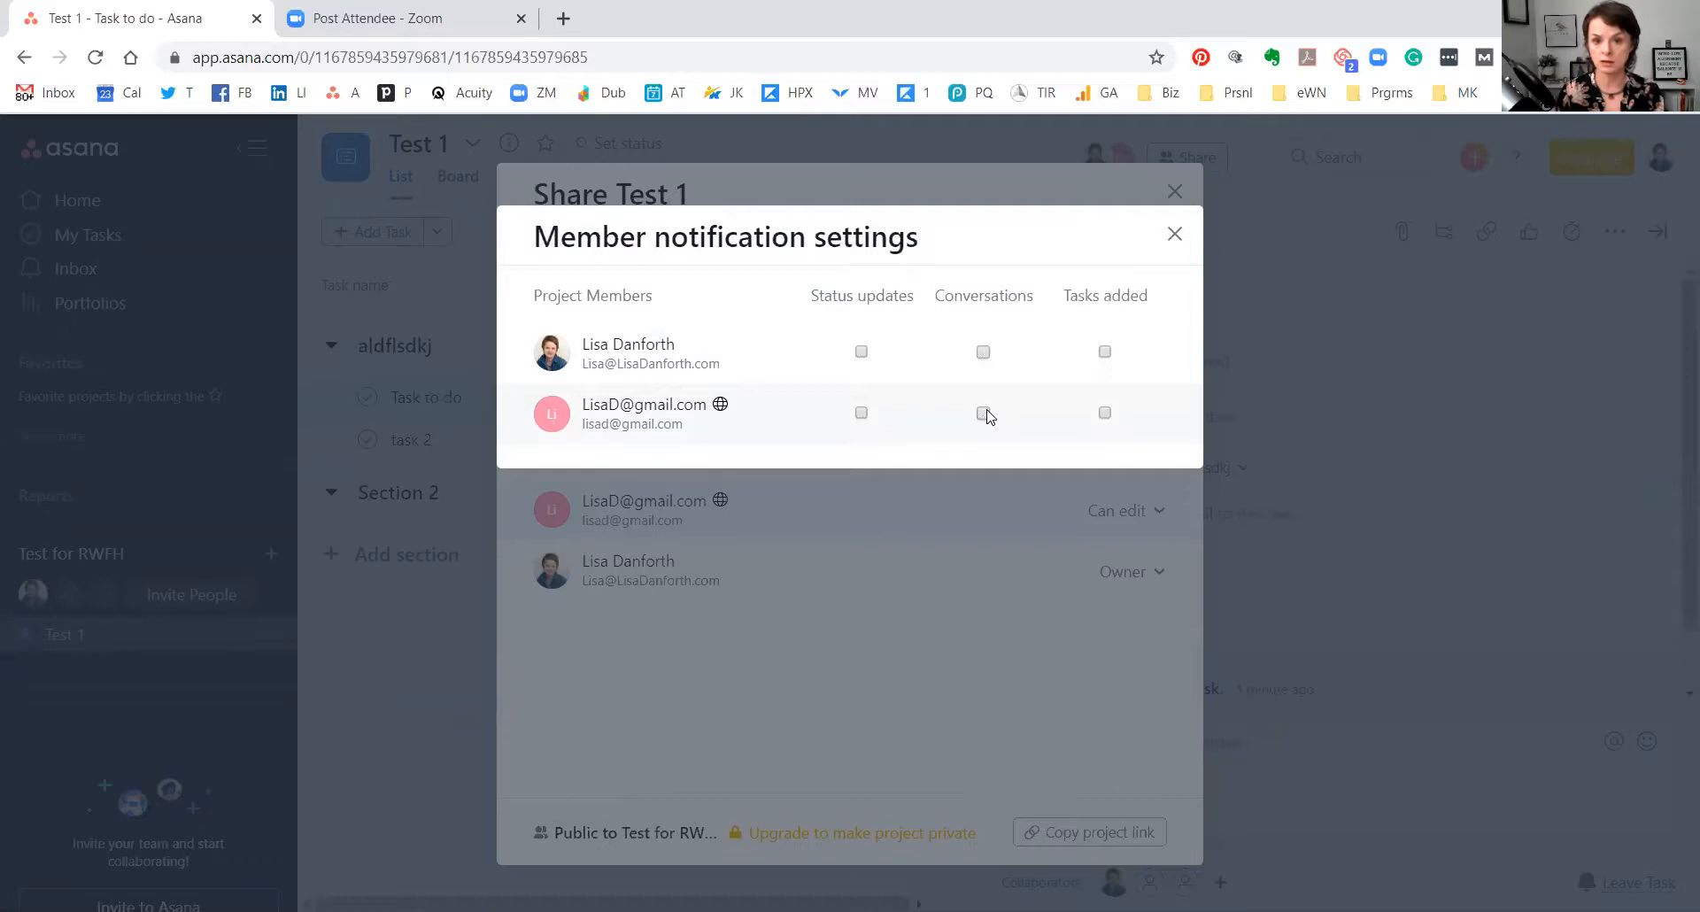
click(1175, 235)
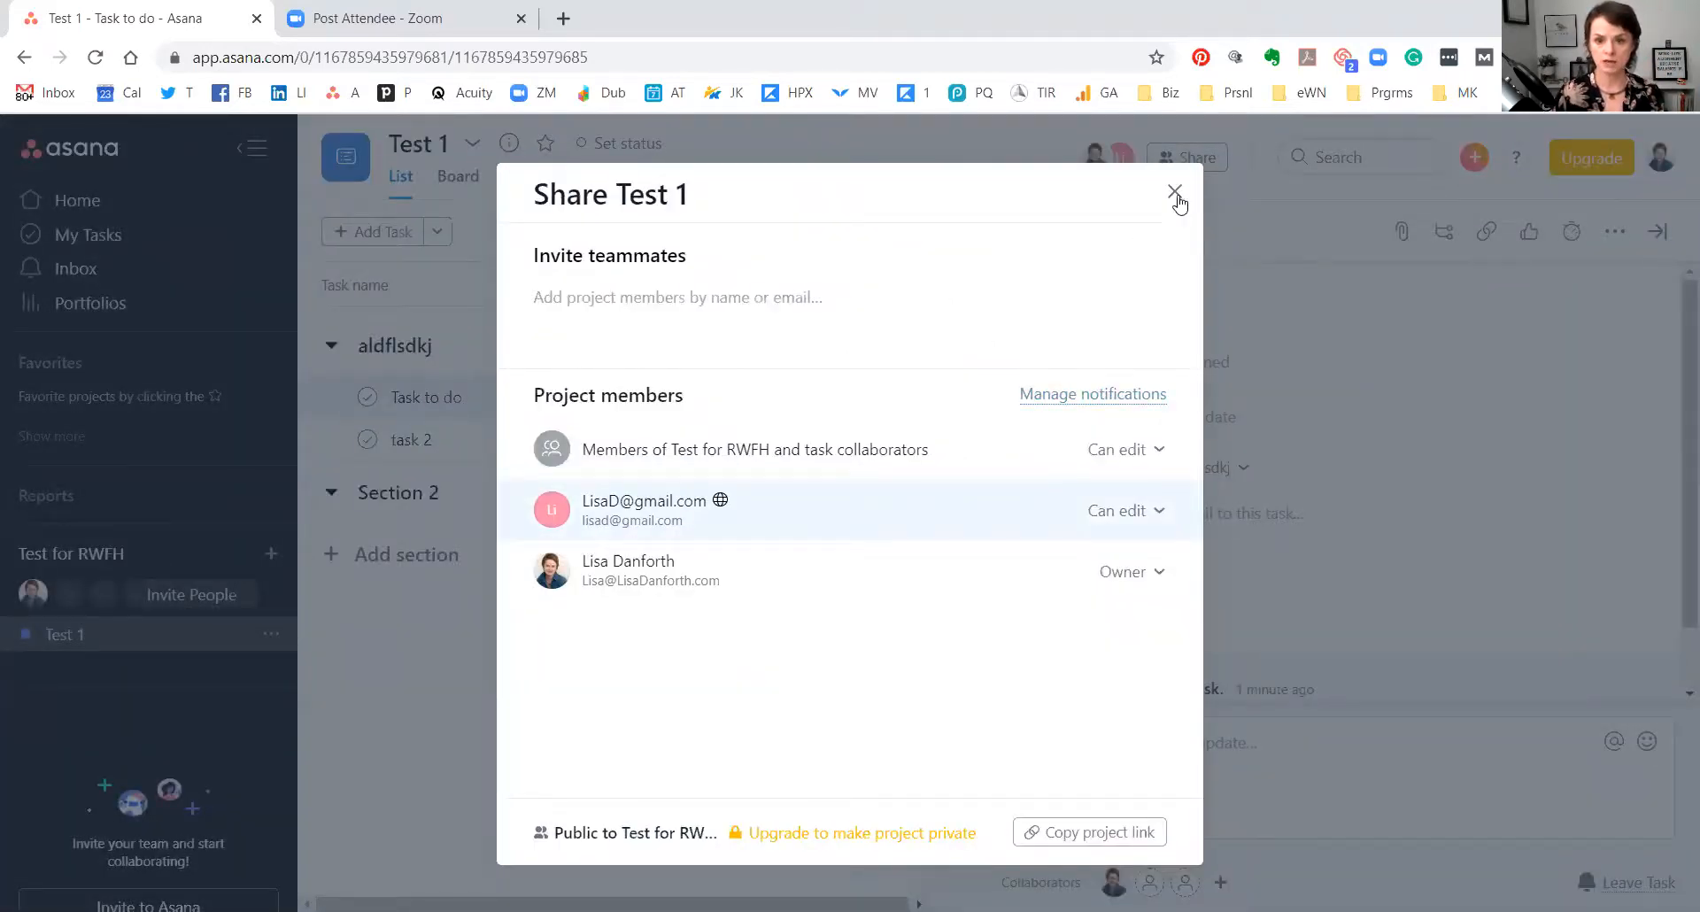
click(1173, 195)
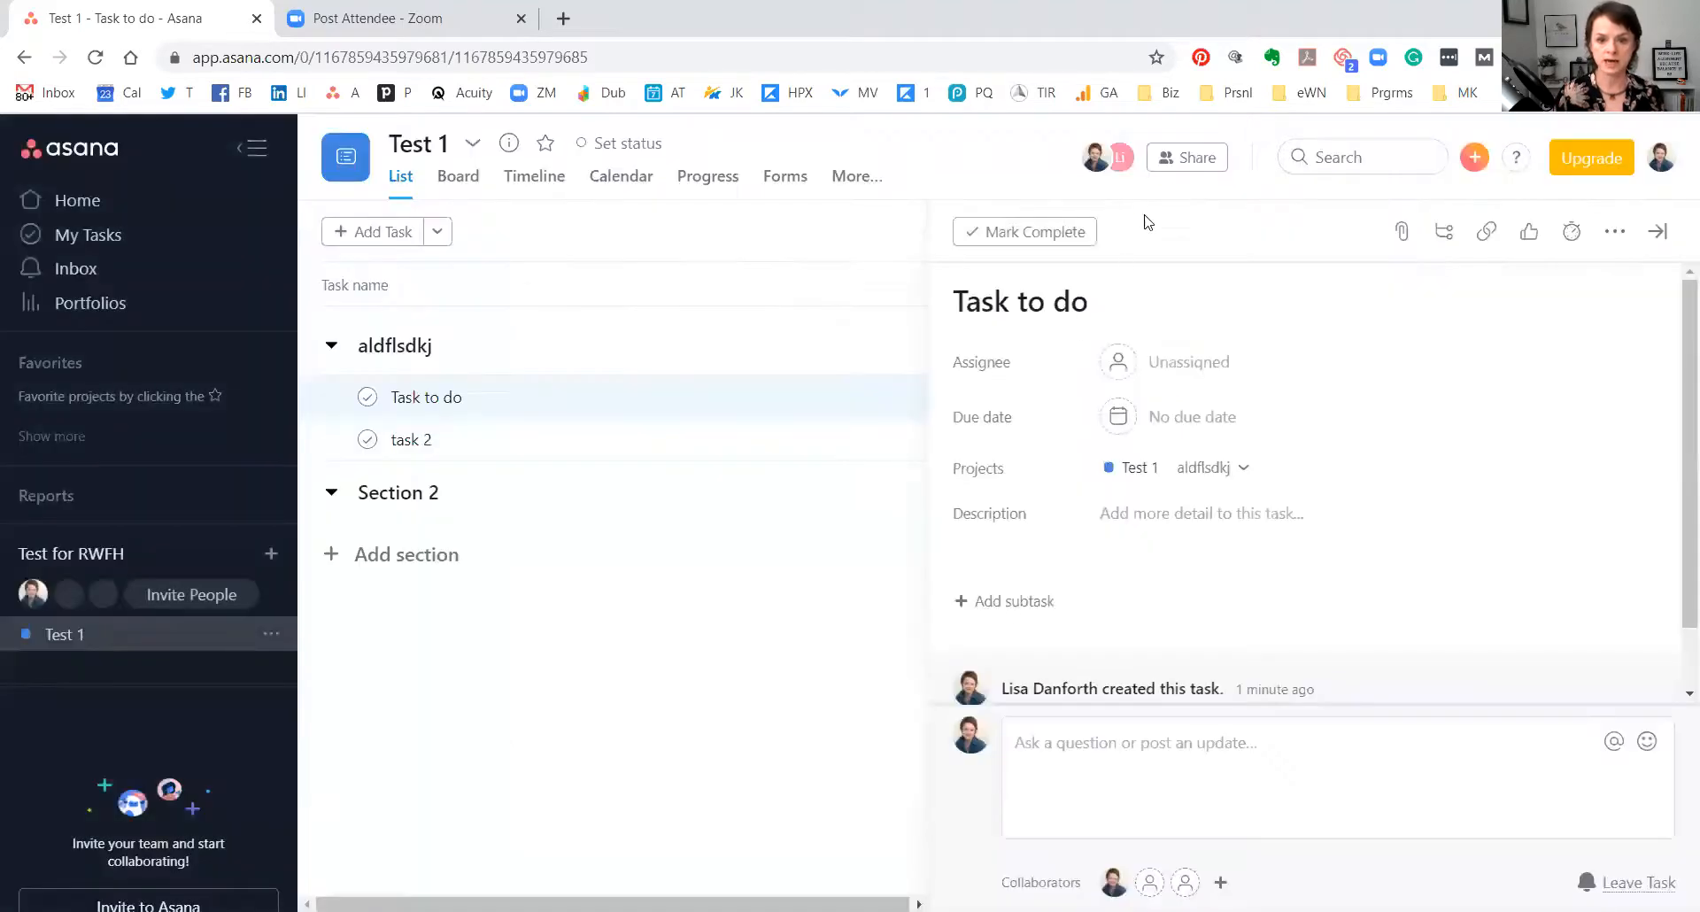
Assign Task to do to the invited member and set its due date to Wednesday, March 25.
click(1188, 362)
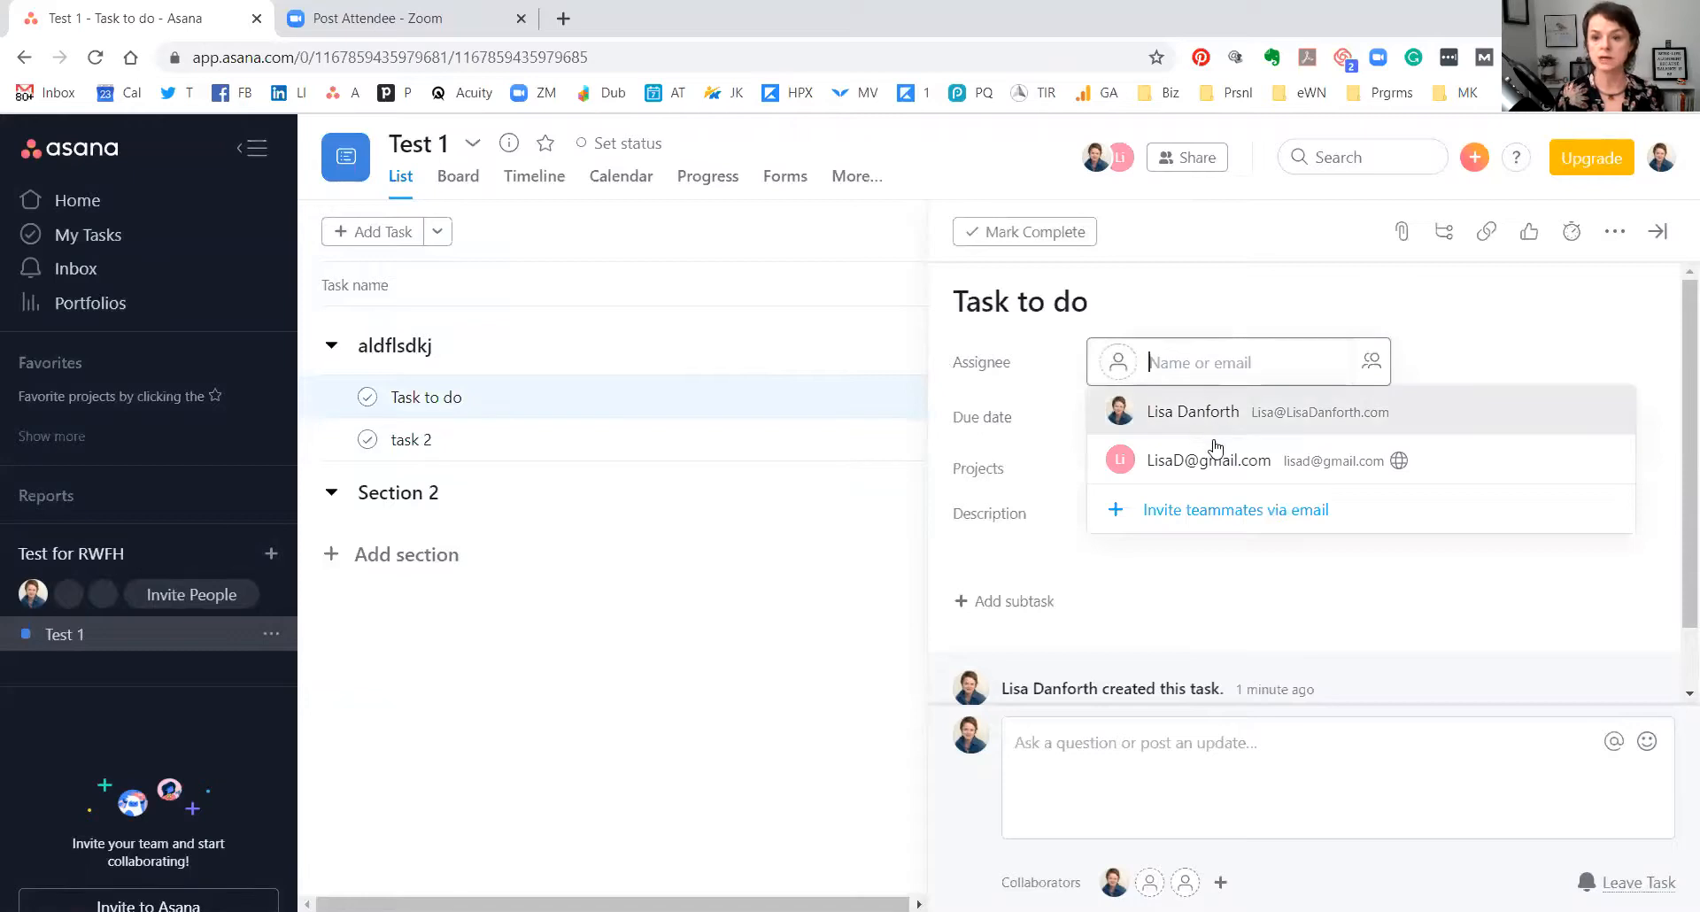
click(1216, 464)
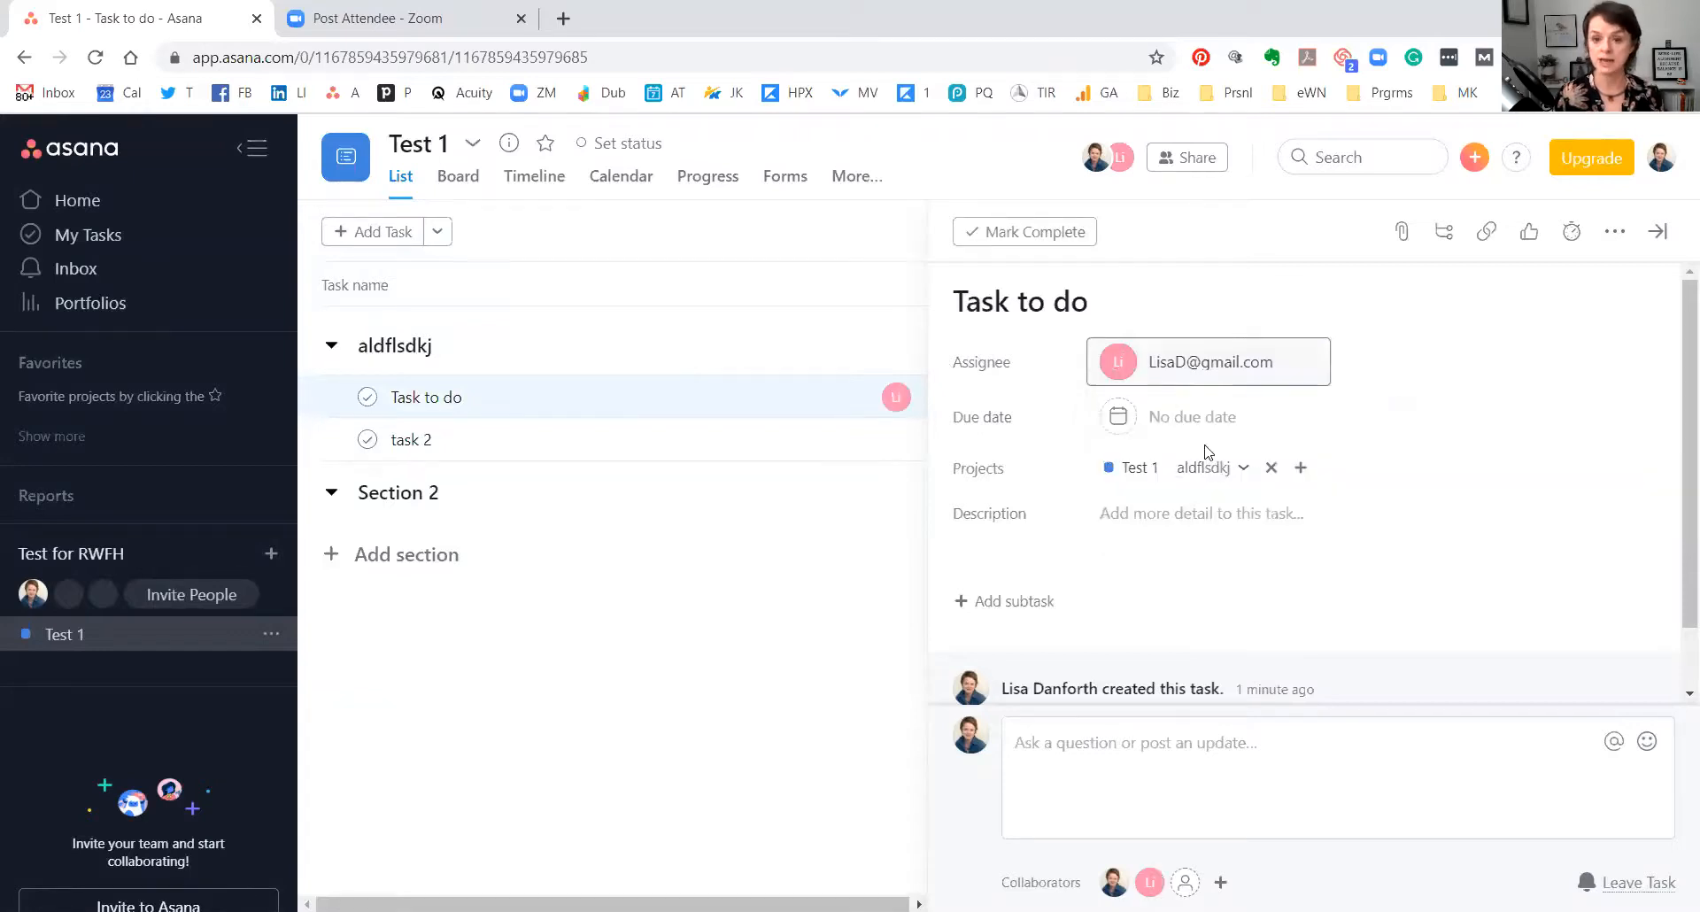
click(1199, 418)
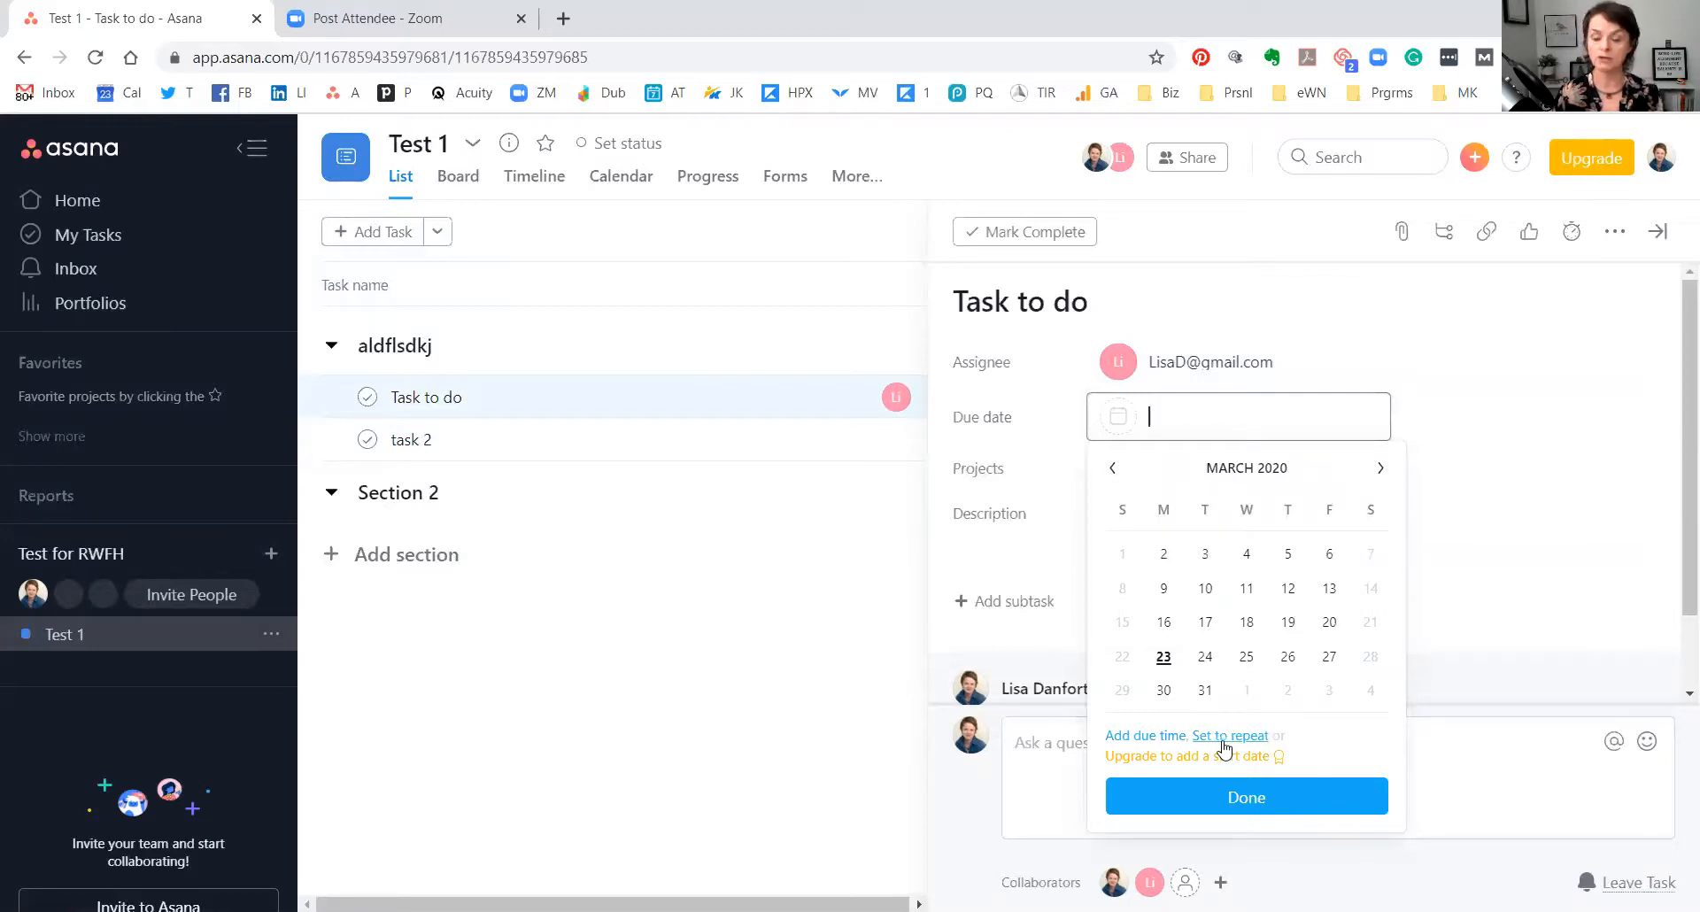
click(1371, 310)
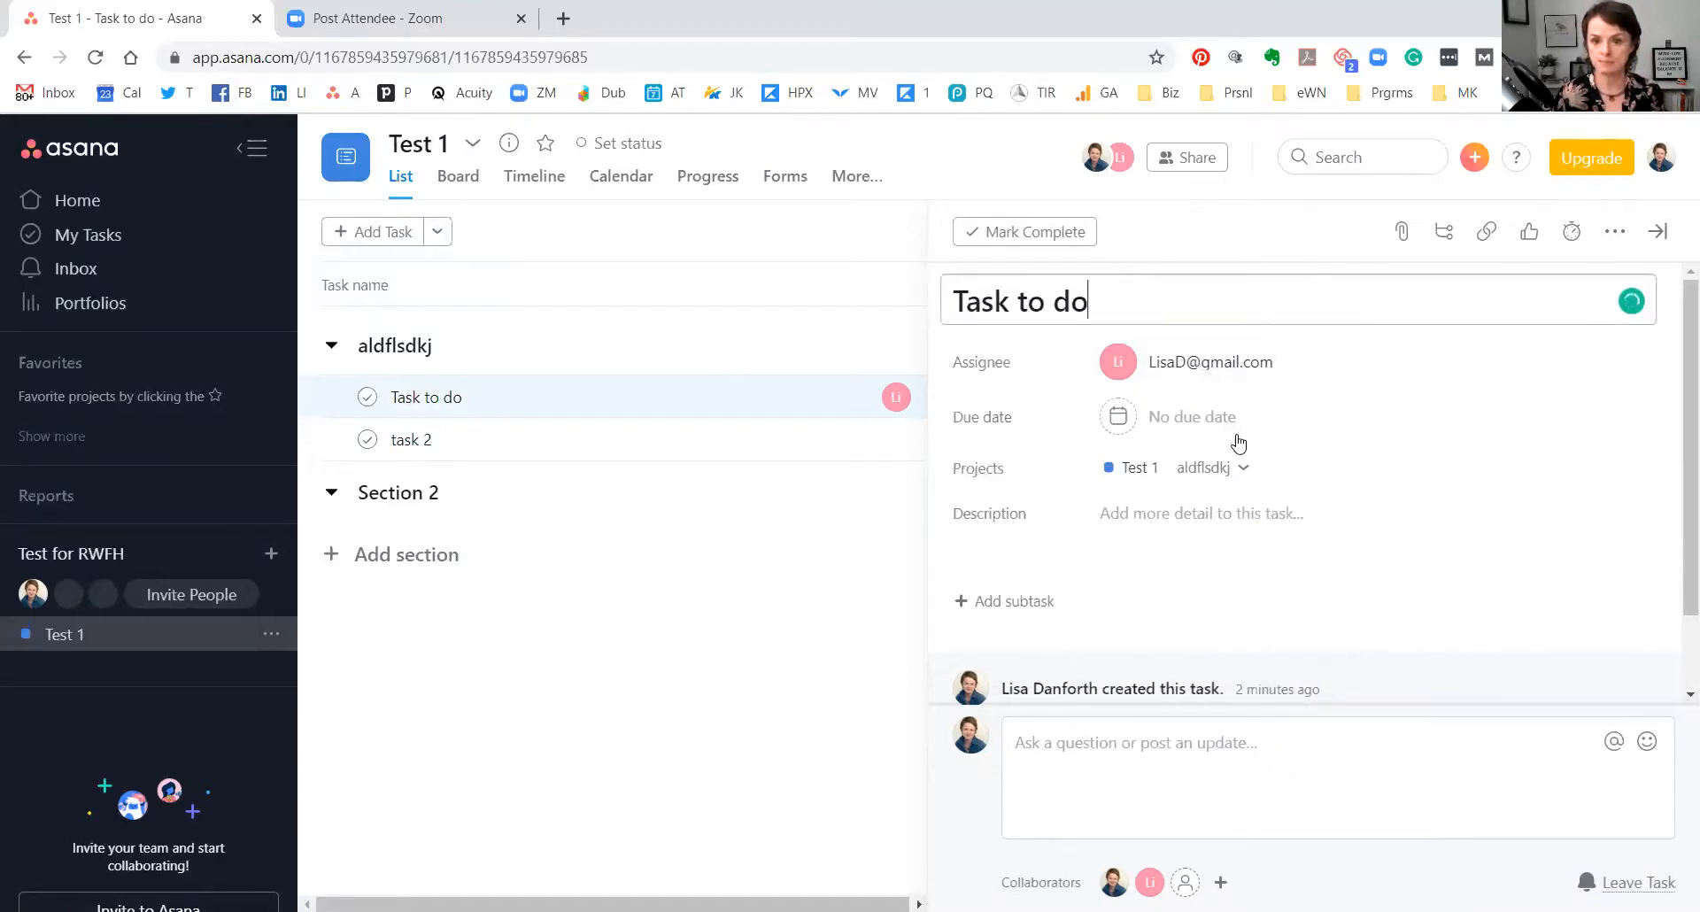
click(1178, 427)
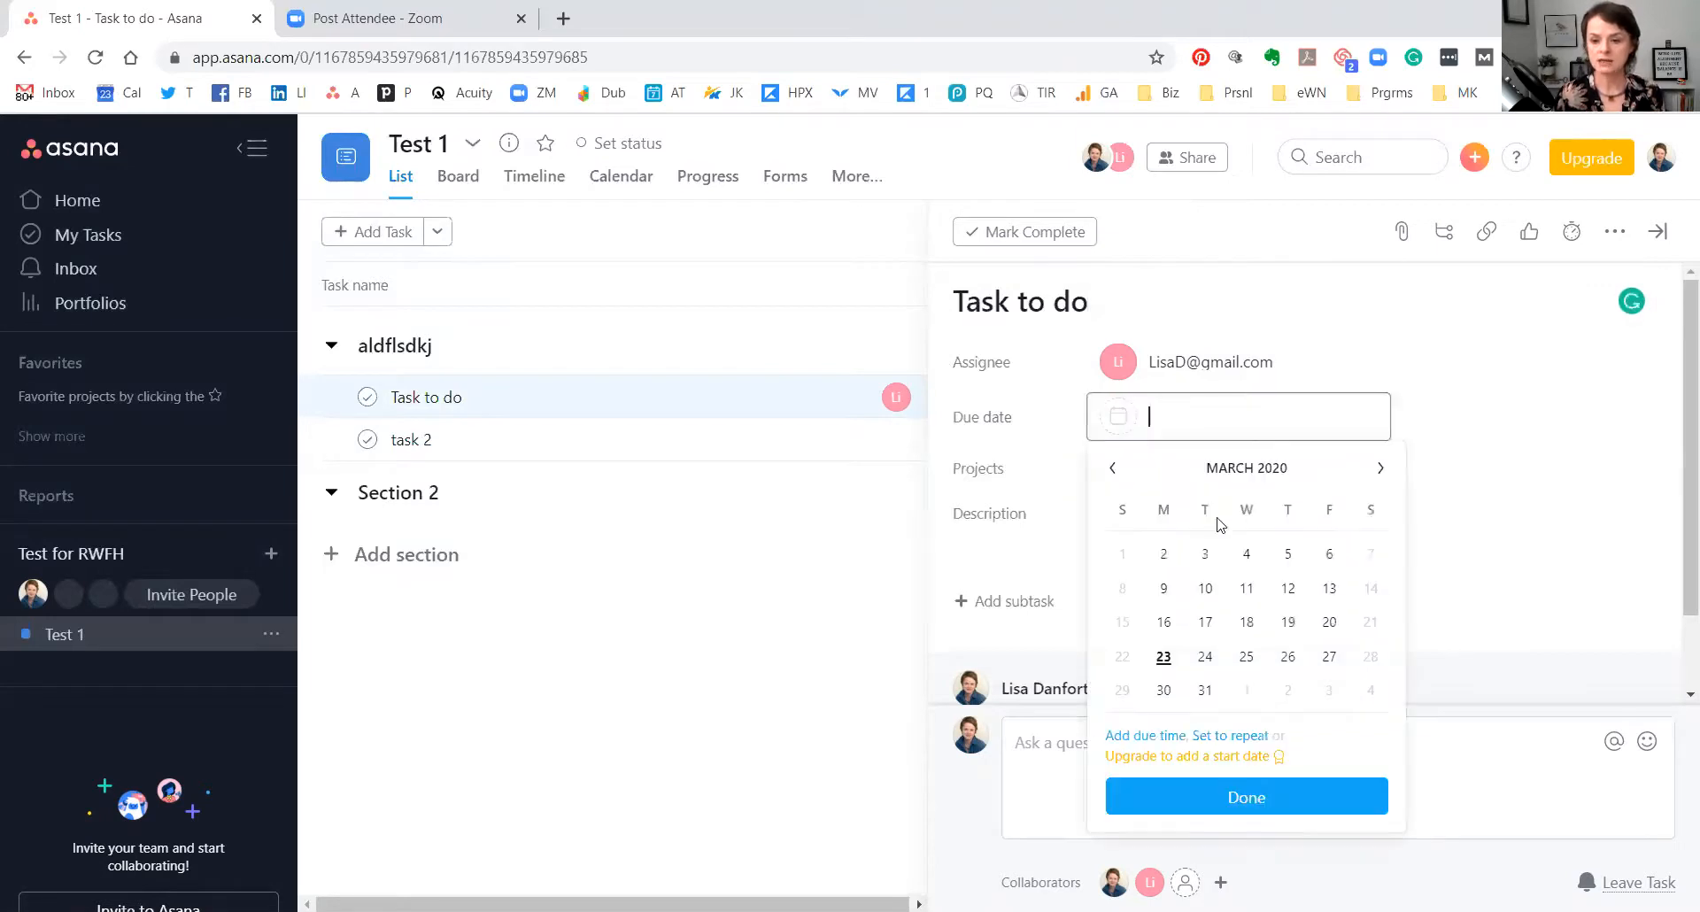
click(1241, 656)
scroll(1279, 524, down, 1)
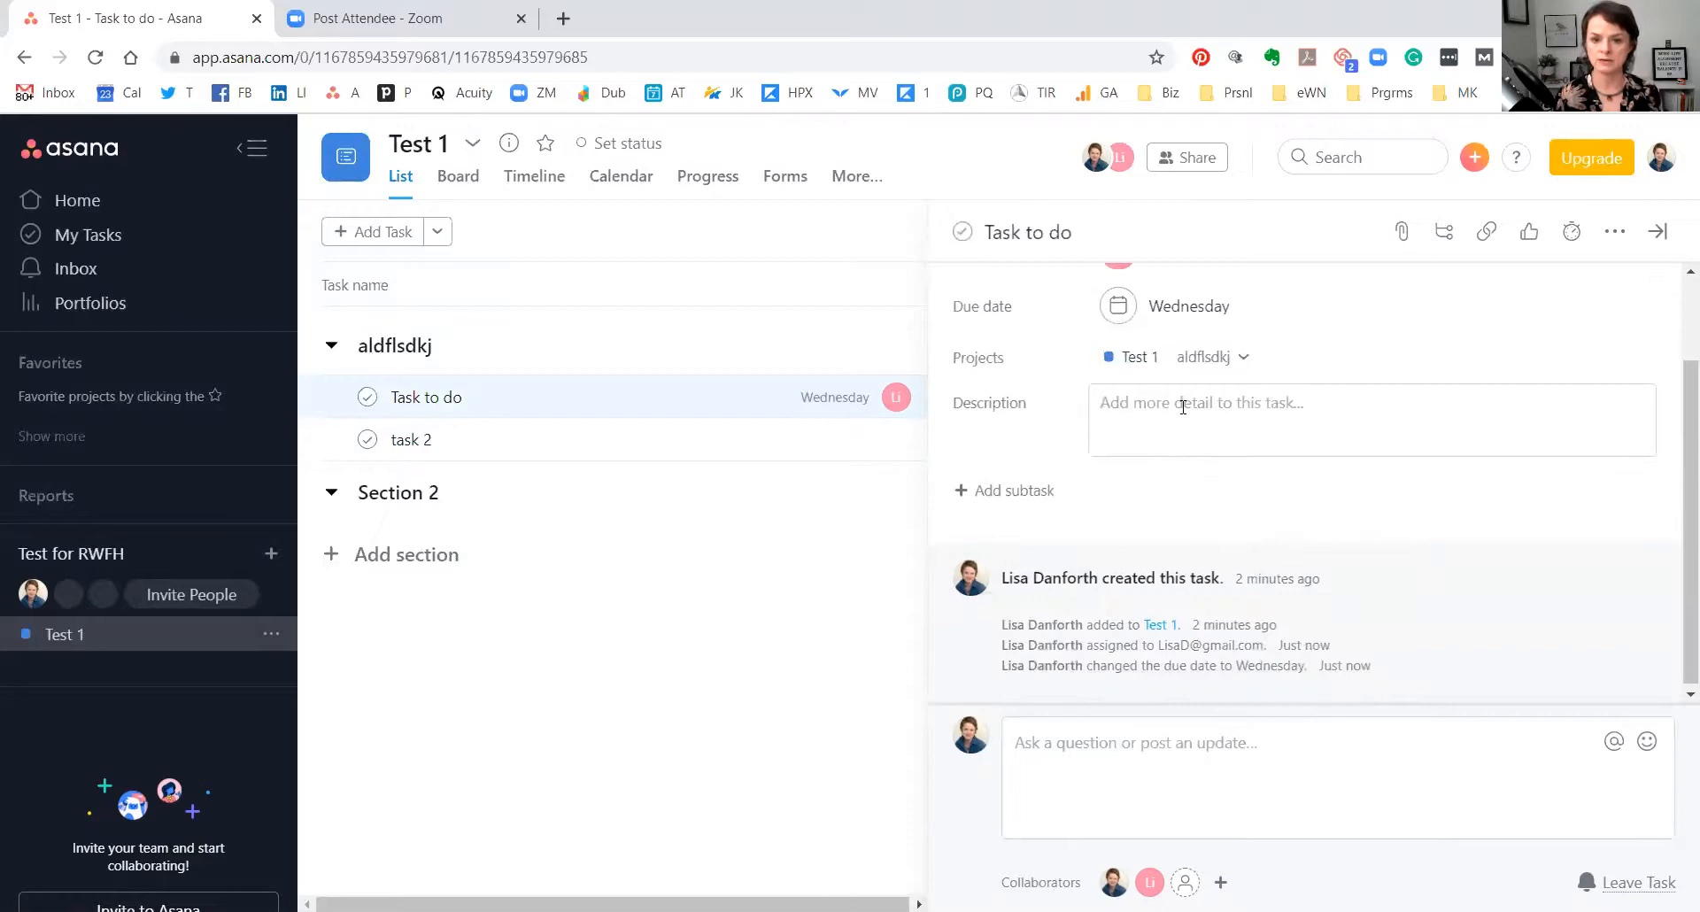
Give Task to do the description 'adj;' and add one blank subtask.
click(1181, 394)
text(adj;)
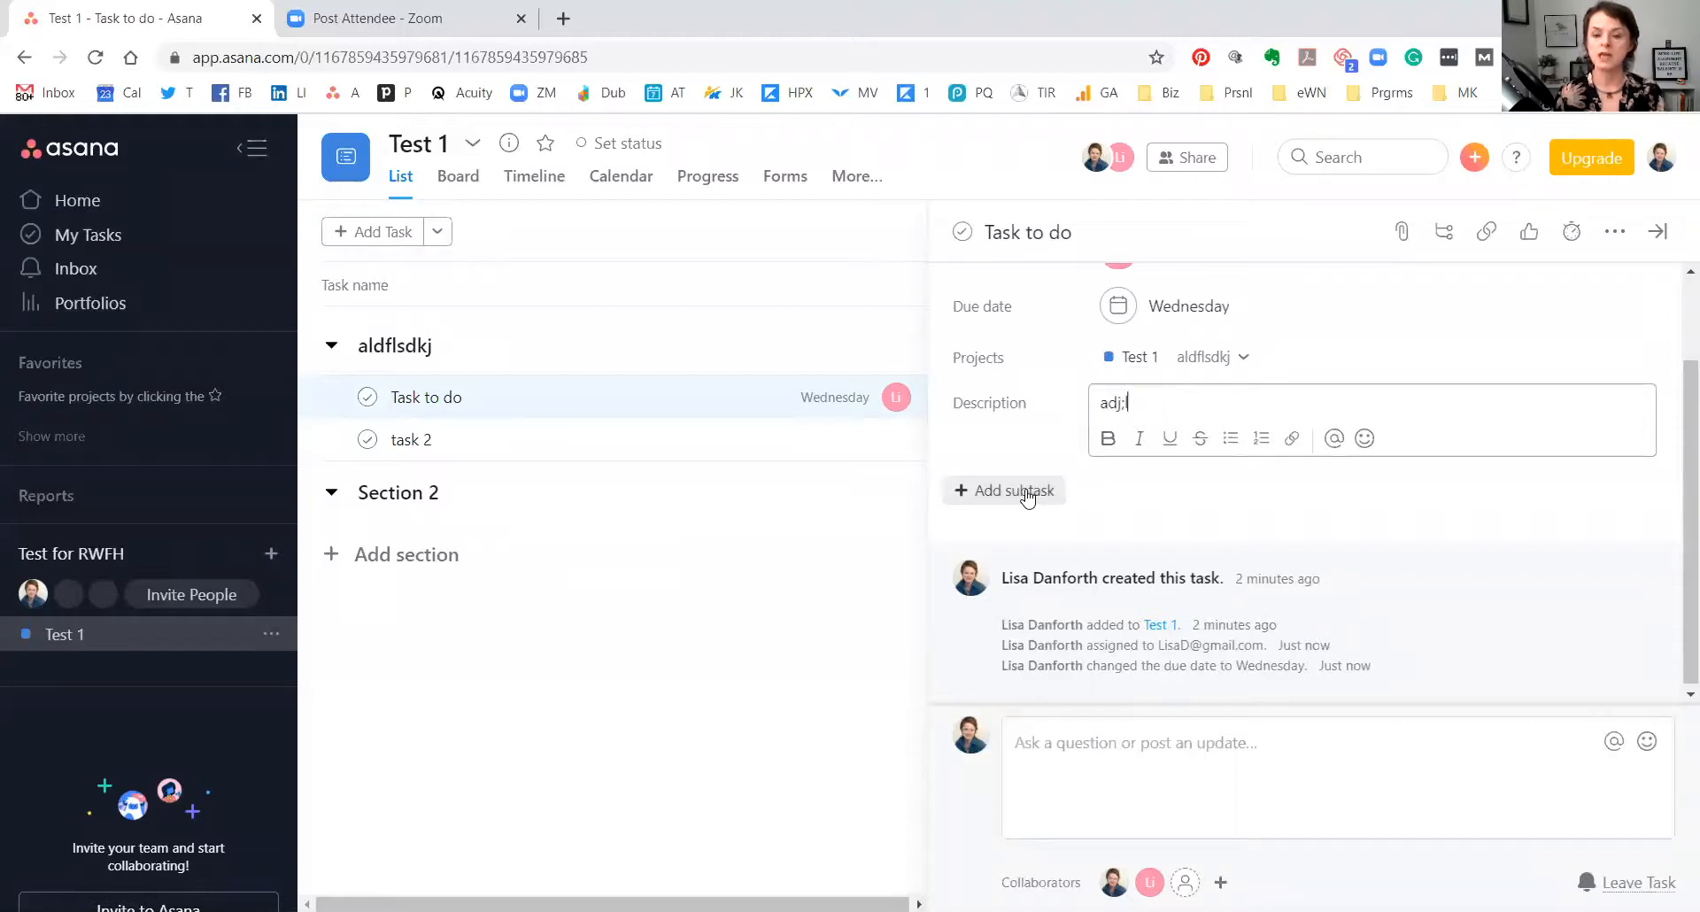
scroll(1100, 483, up, 3)
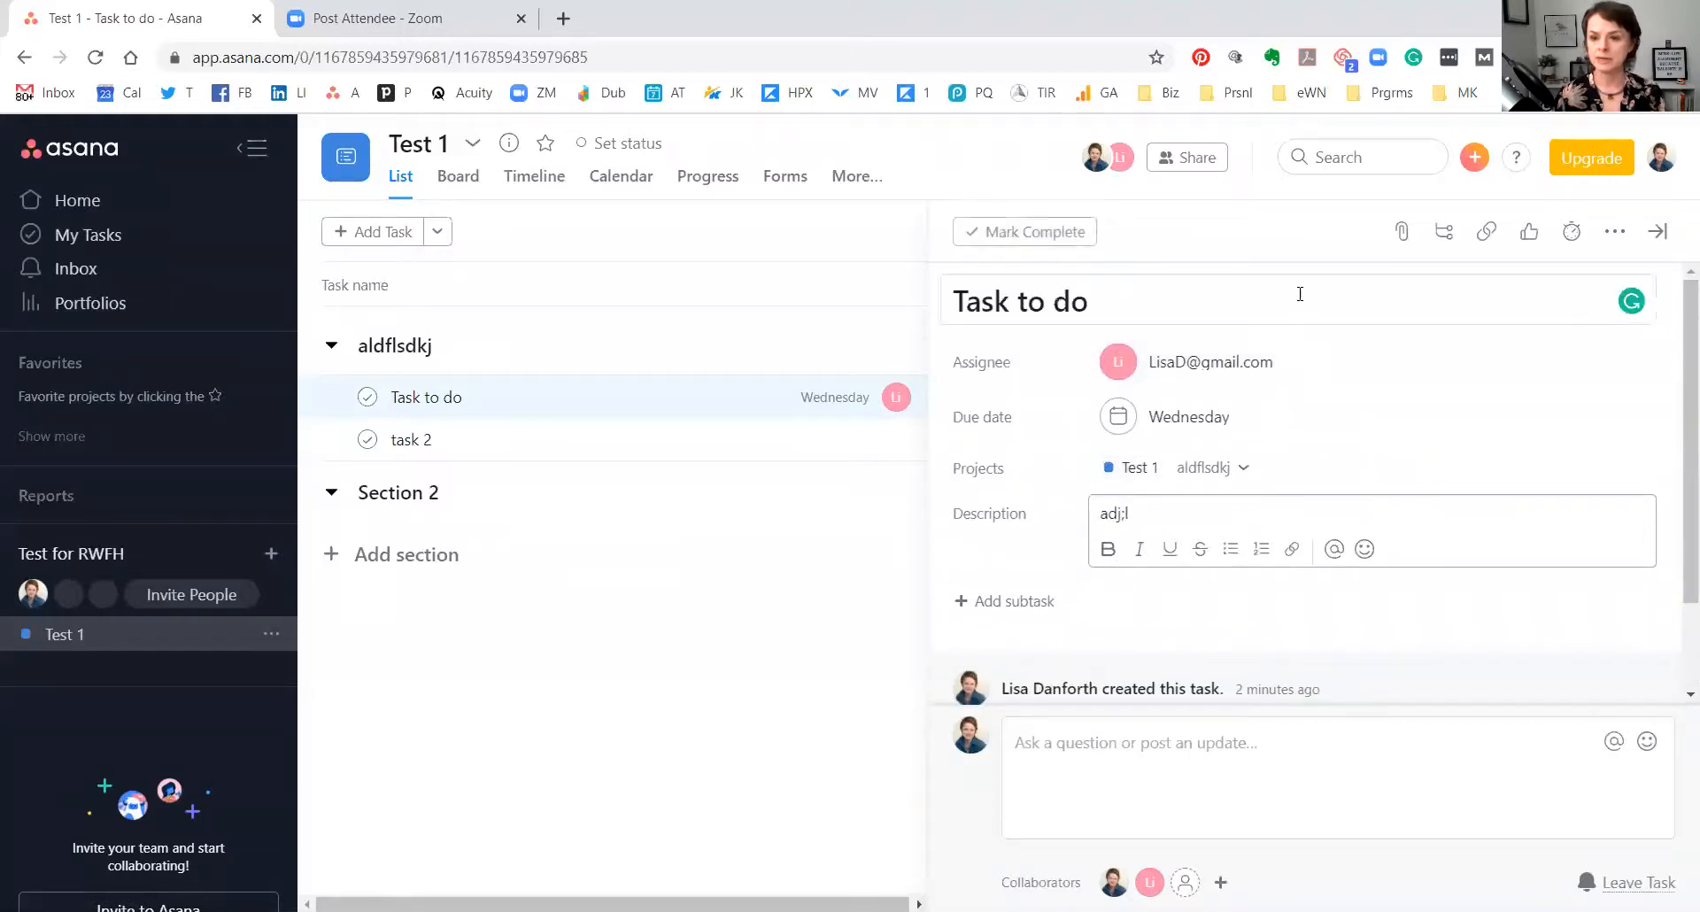
click(1442, 234)
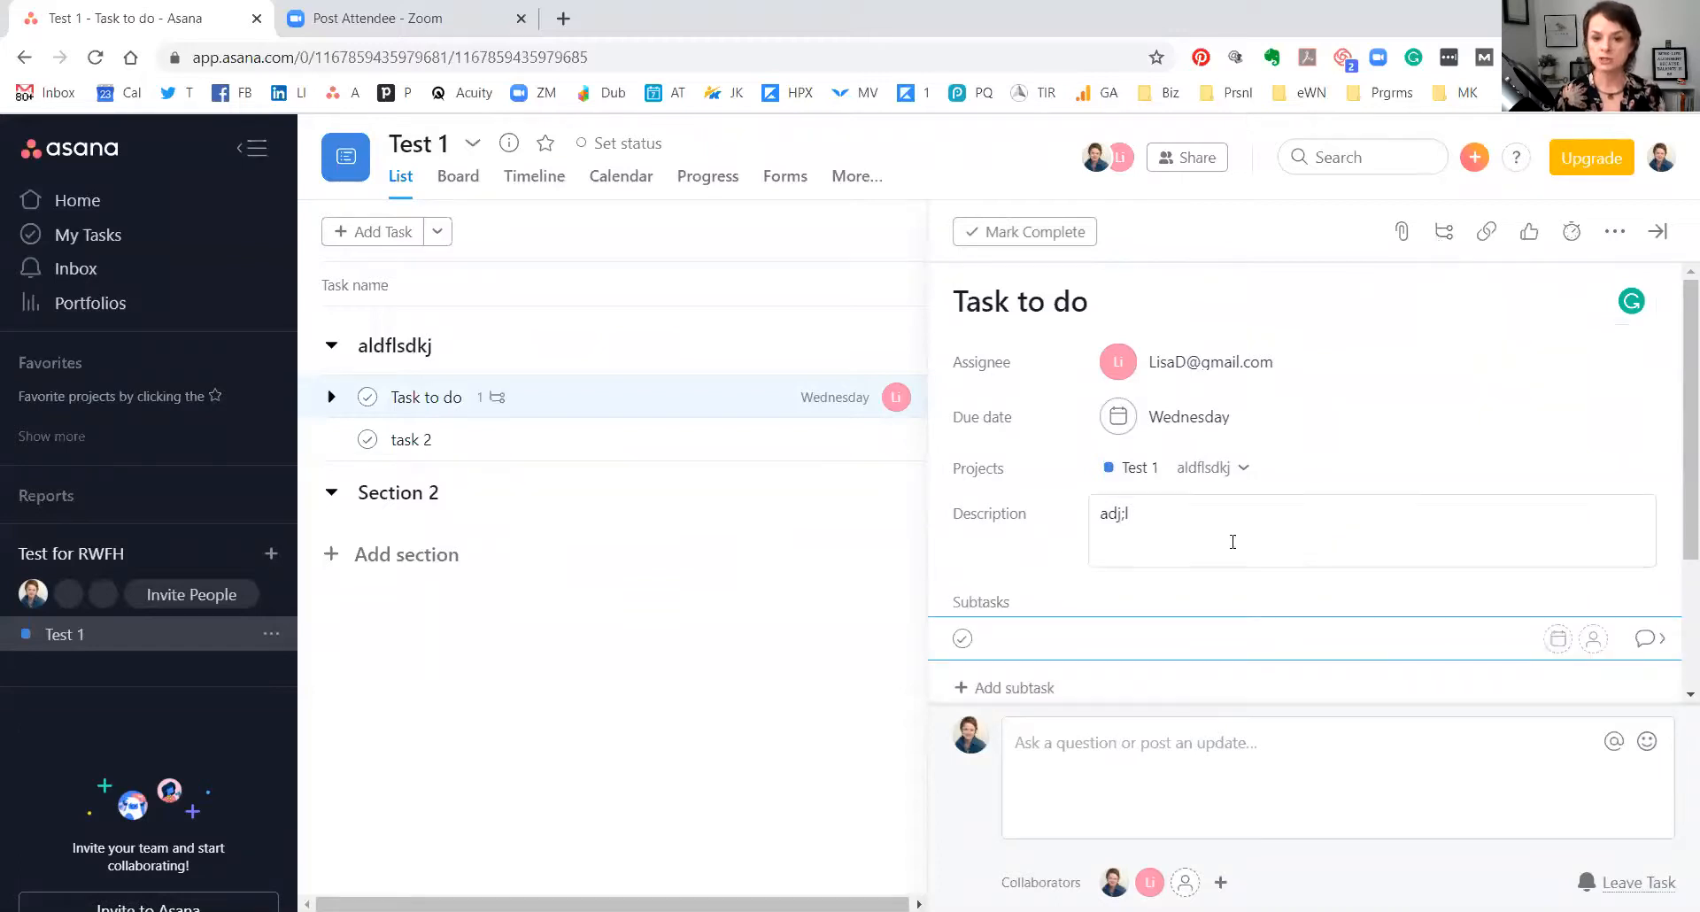
click(409, 396)
Prefix the task title with '**' so it reads '**Task to do'.
click(956, 301)
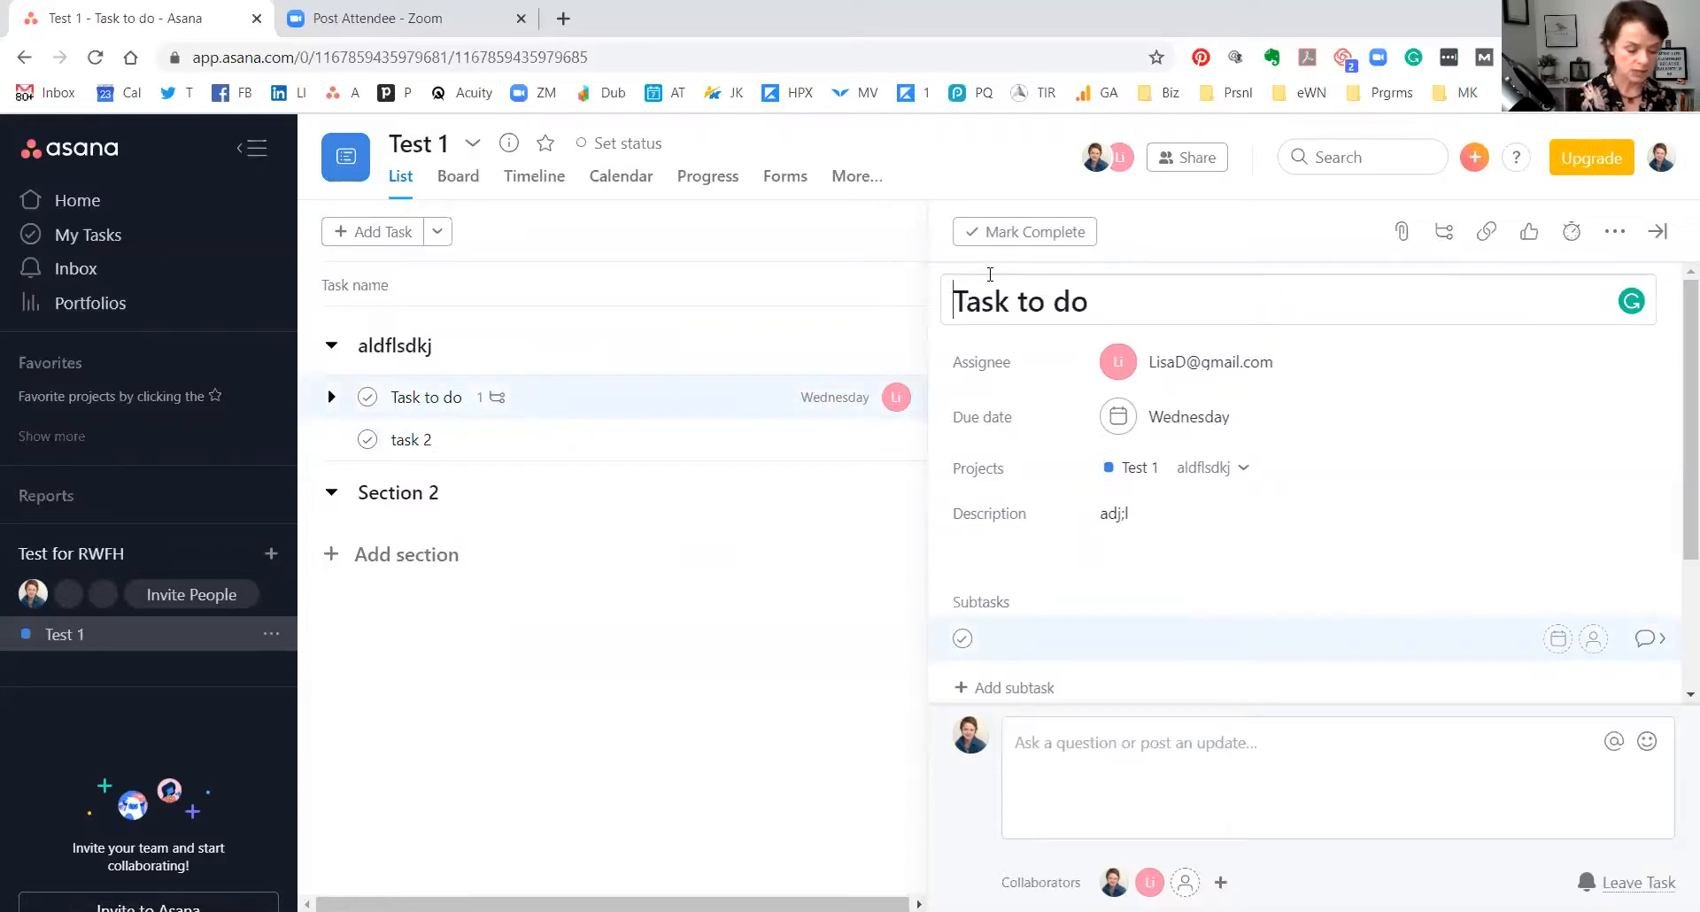
text(**)
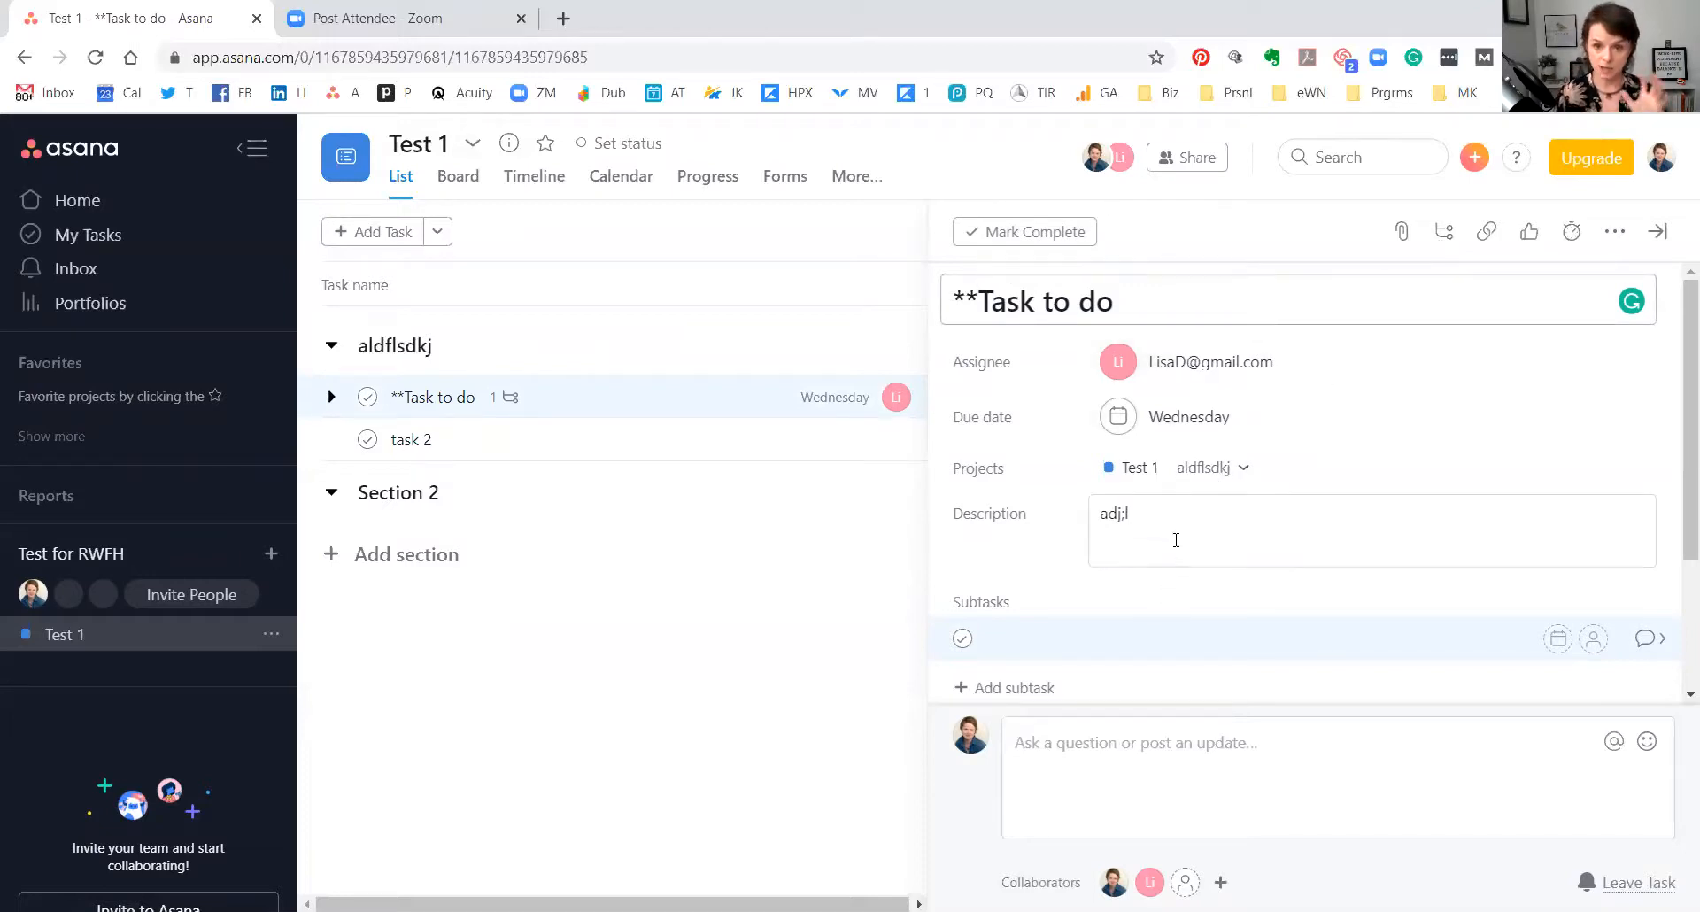
scroll(1176, 573, down, 1)
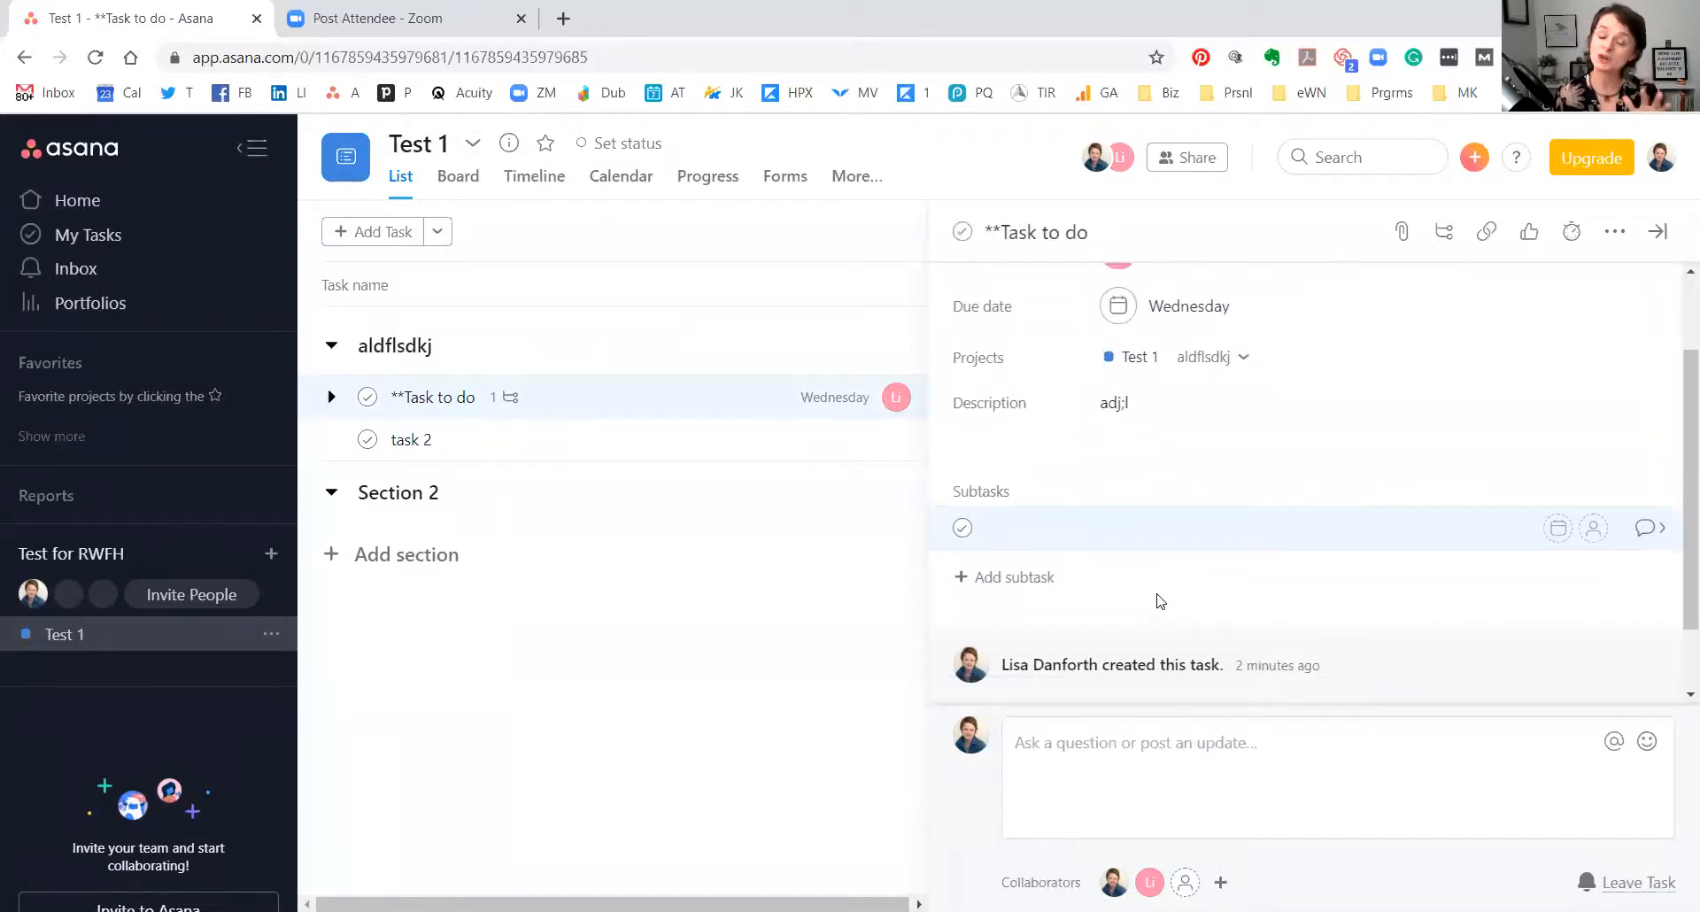
click(1148, 779)
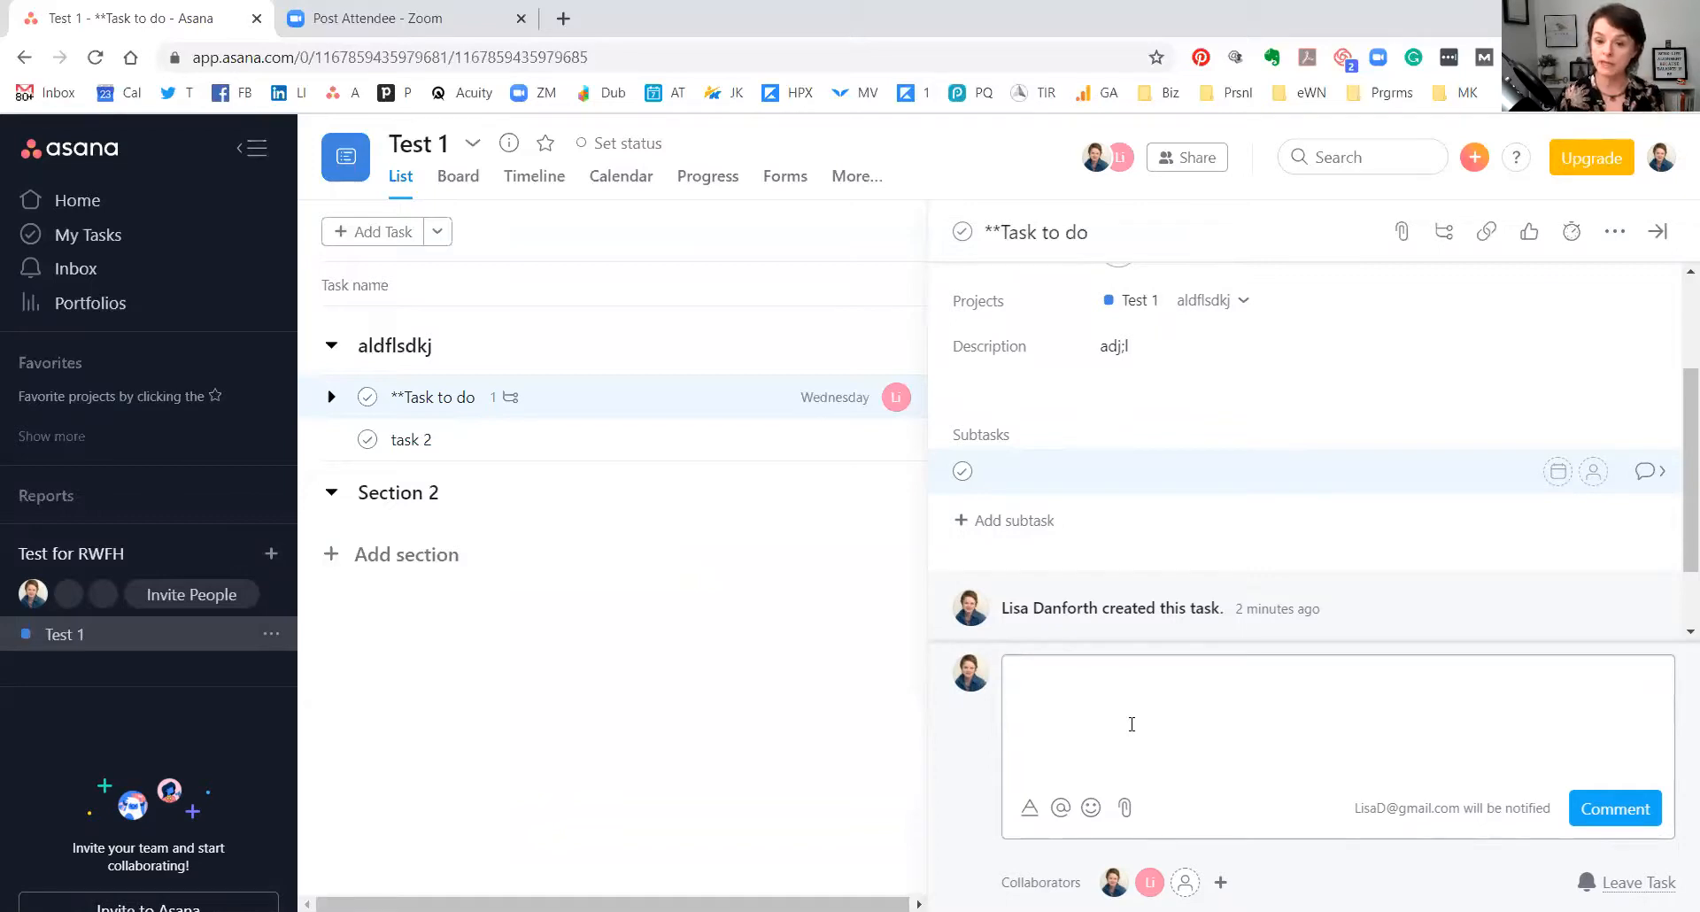
text(@)
text(nad)
key(BackSpace)
key(BackSpace)
key(BackSpace)
key(BackSpace)
text(@Lisa)
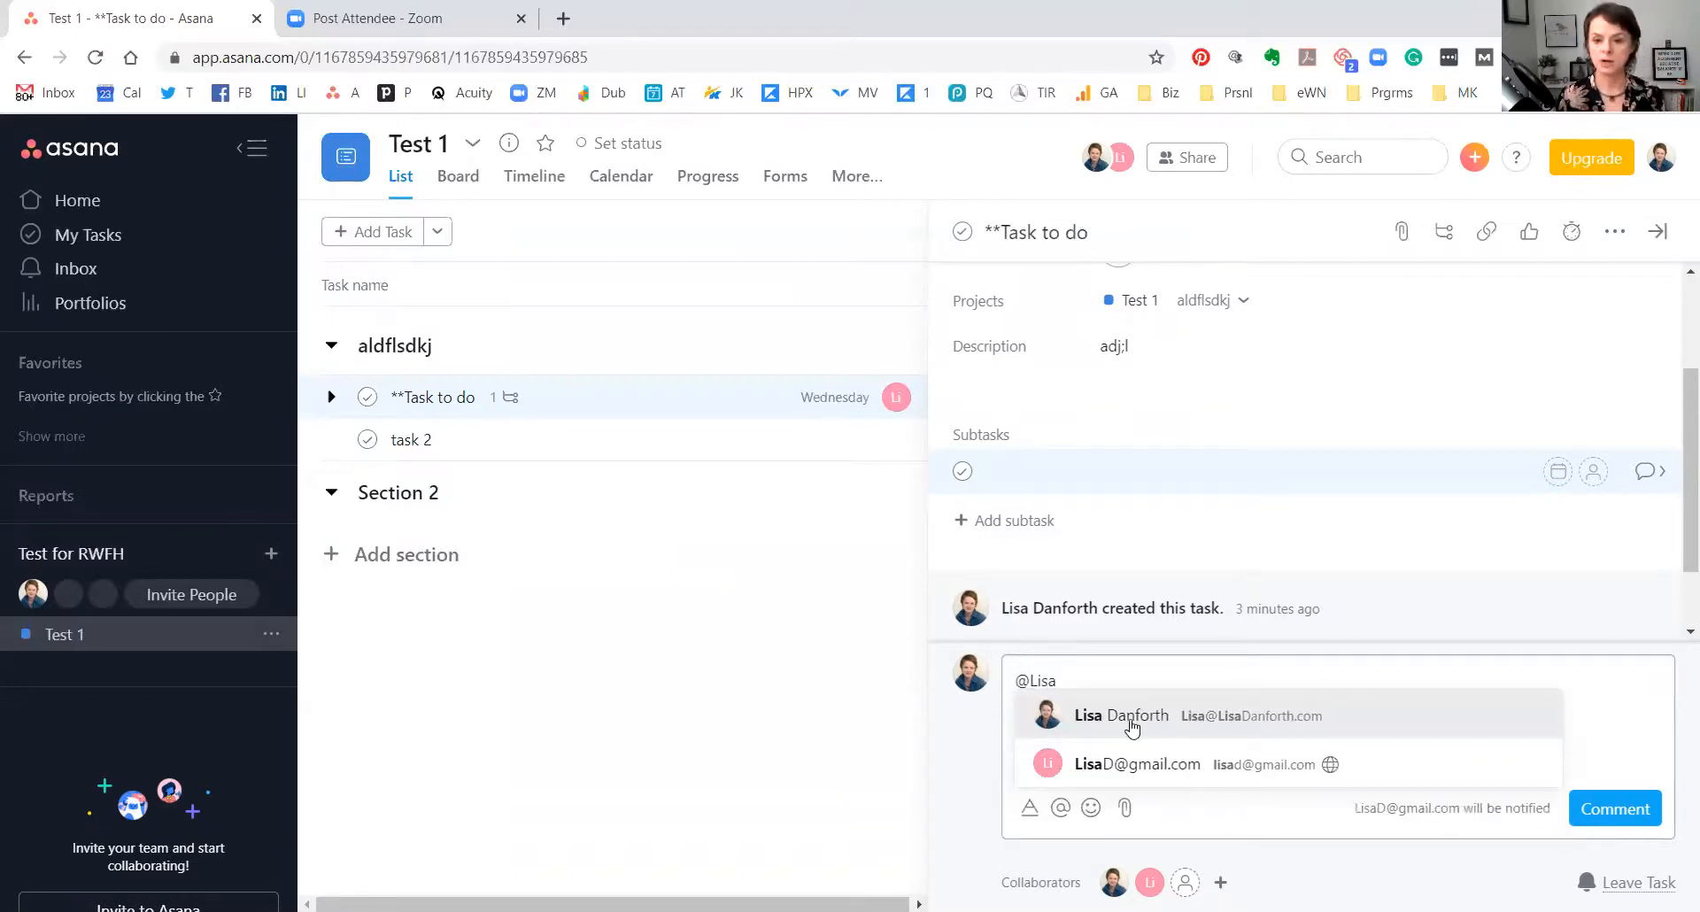
click(1131, 728)
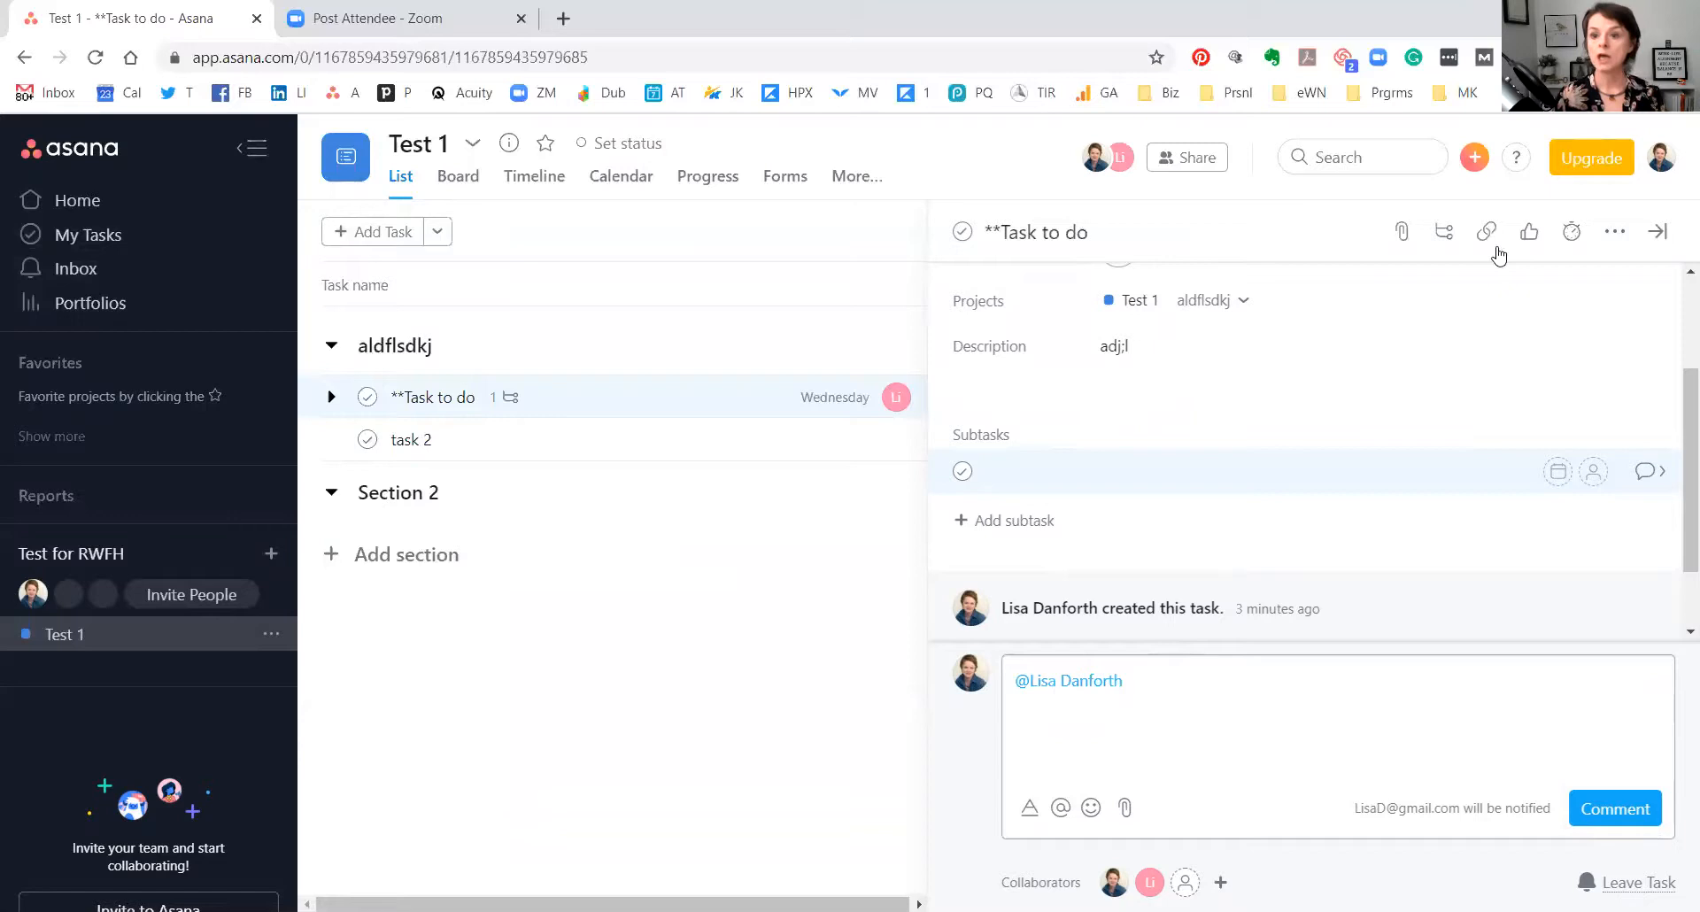
click(1401, 233)
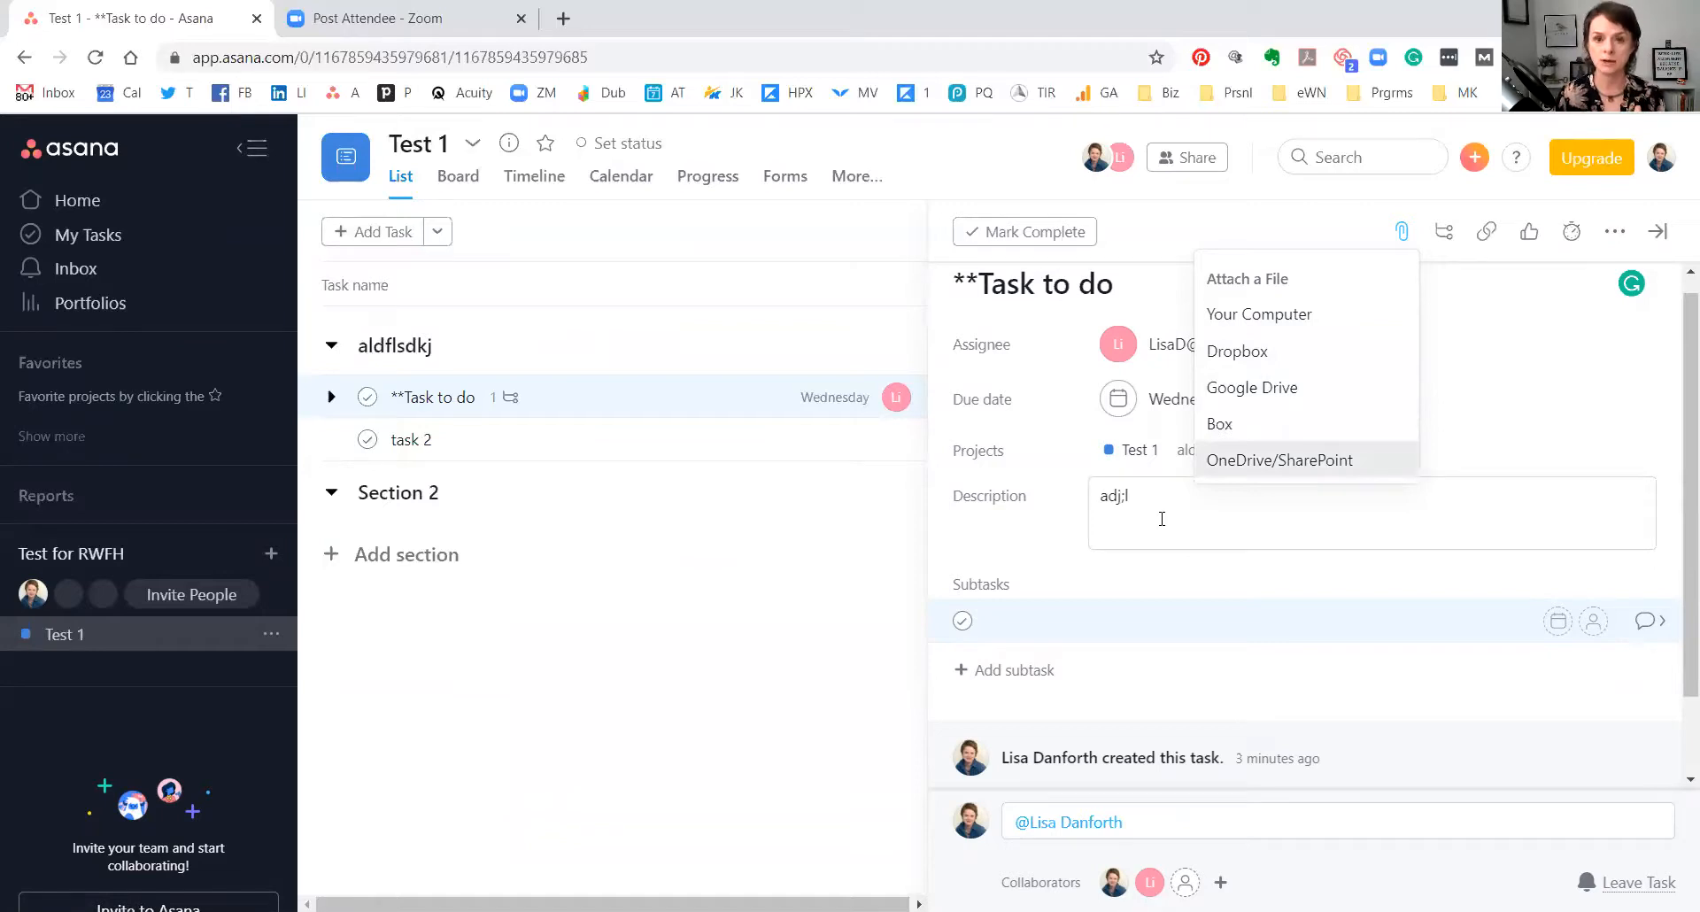
Delete the description text 'adj;l' and switch the Test 1 project to Board view.
click(1185, 492)
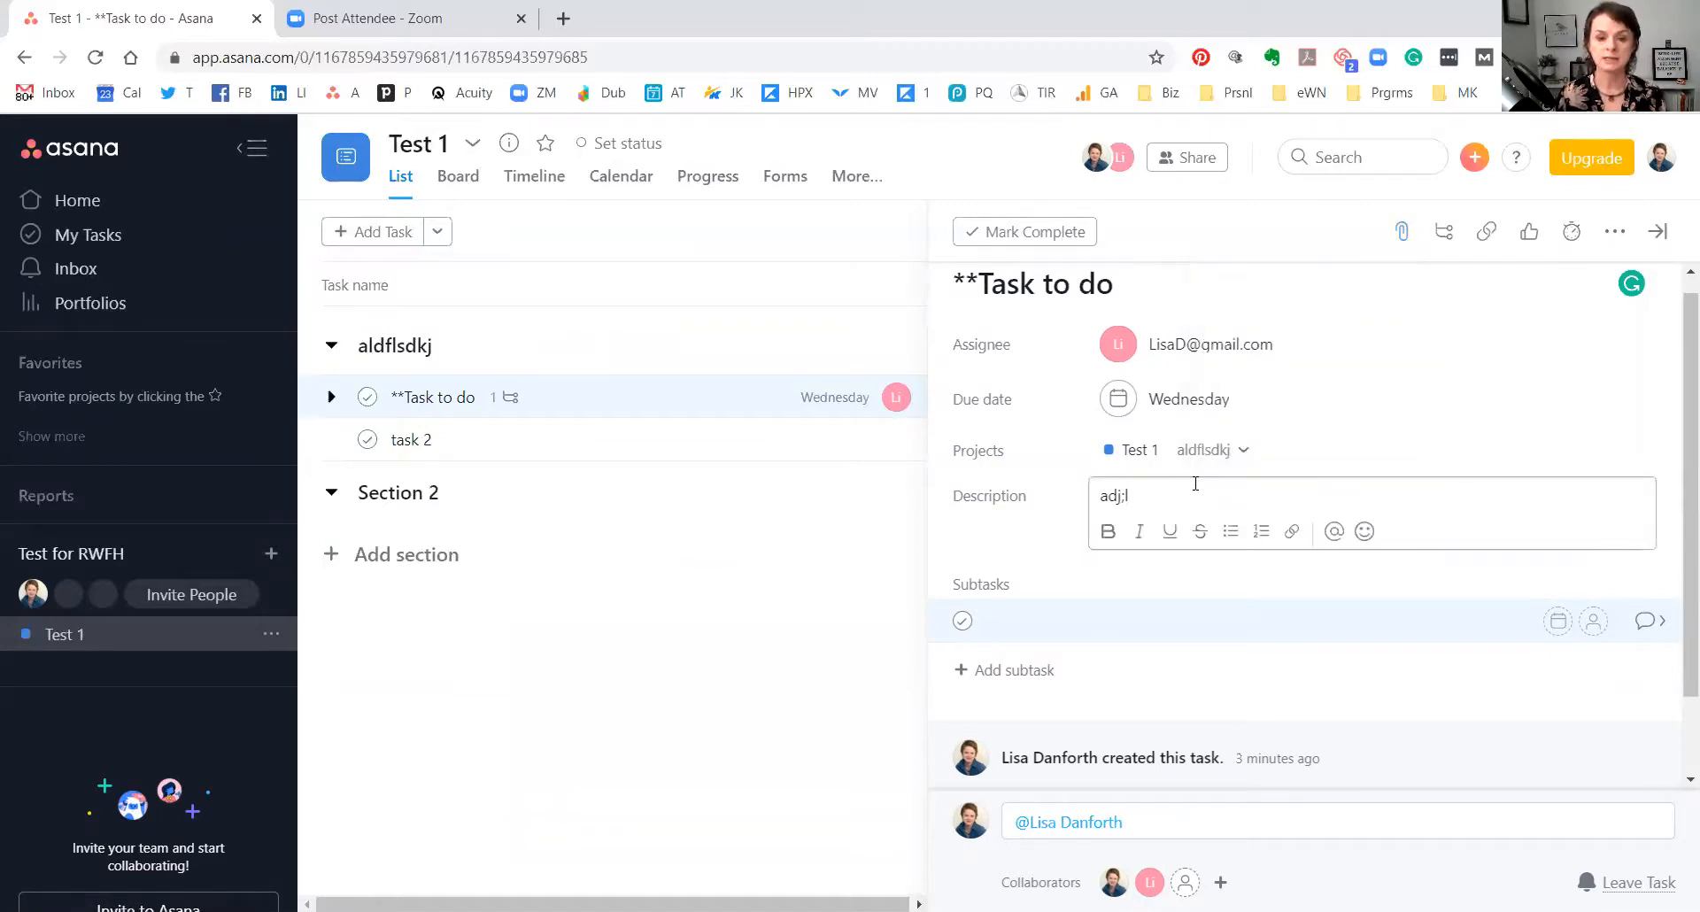
drag(1161, 489, 1062, 506)
key(BackSpace)
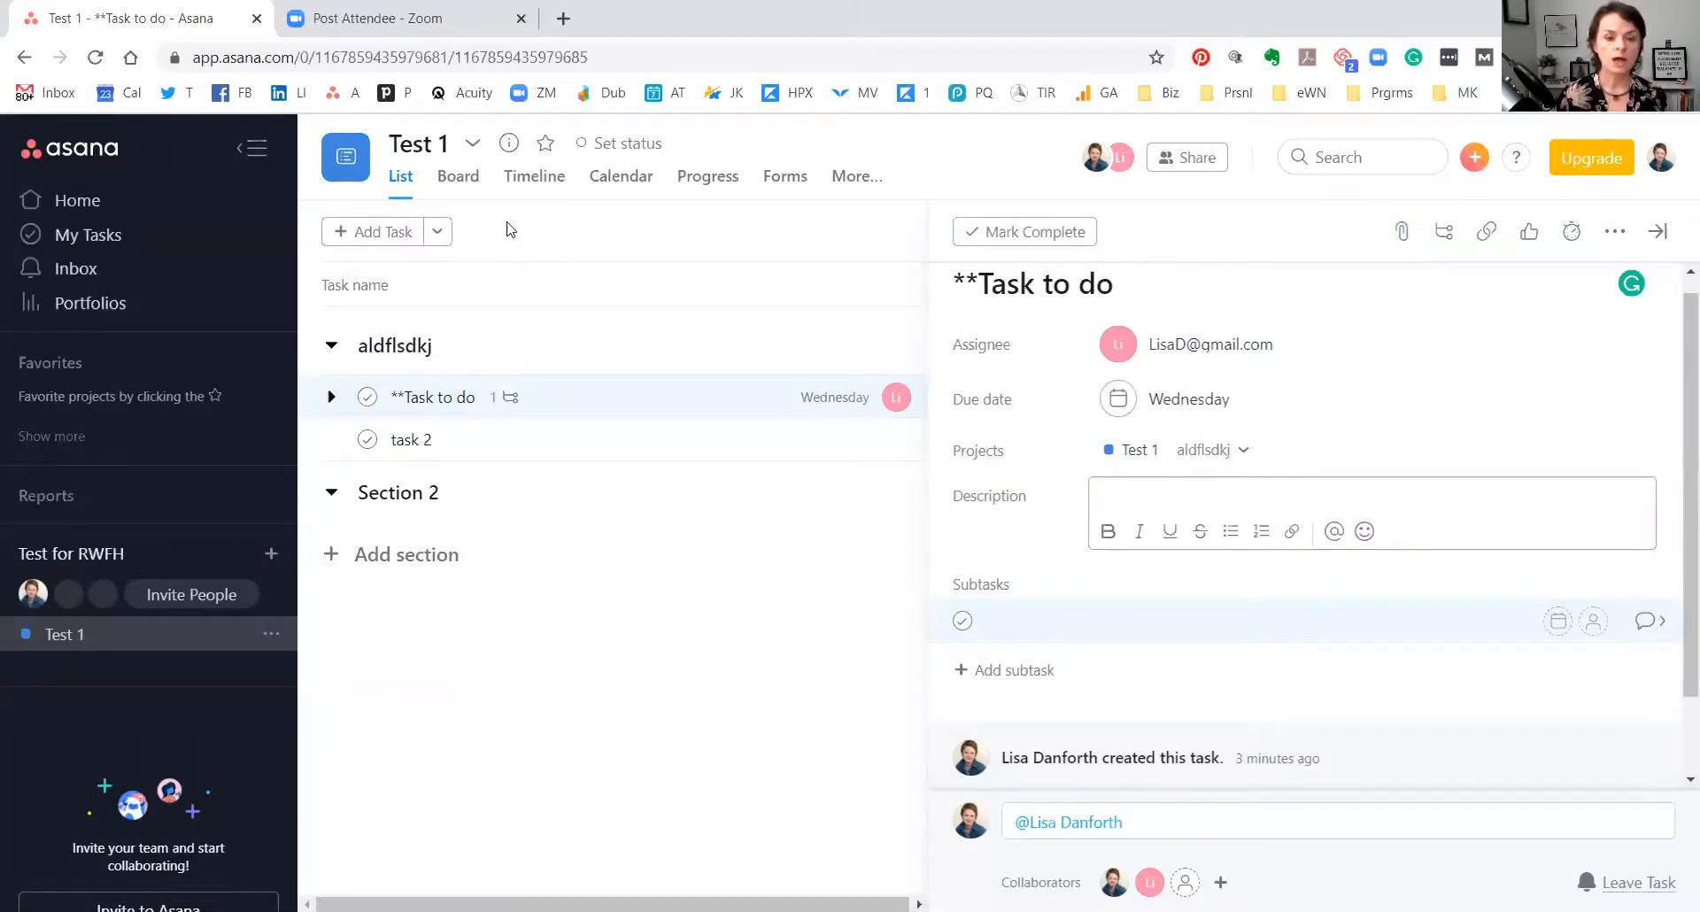
click(464, 180)
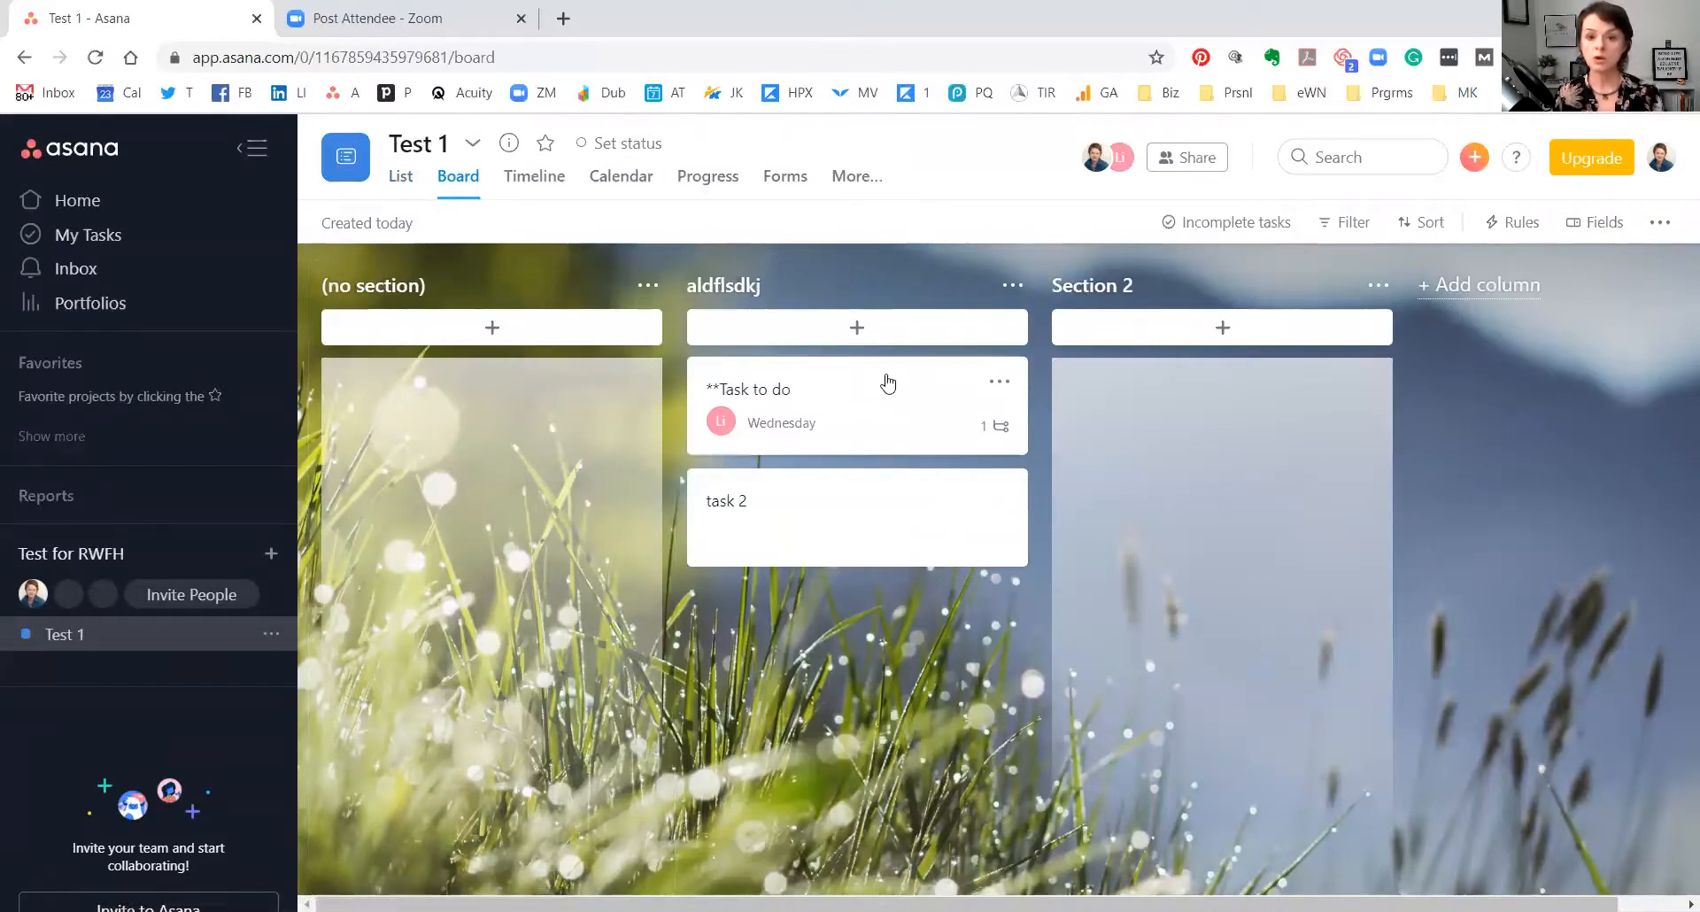
Add a task named 'fsdassddf' at the top of the aldflsdkj column.
click(857, 329)
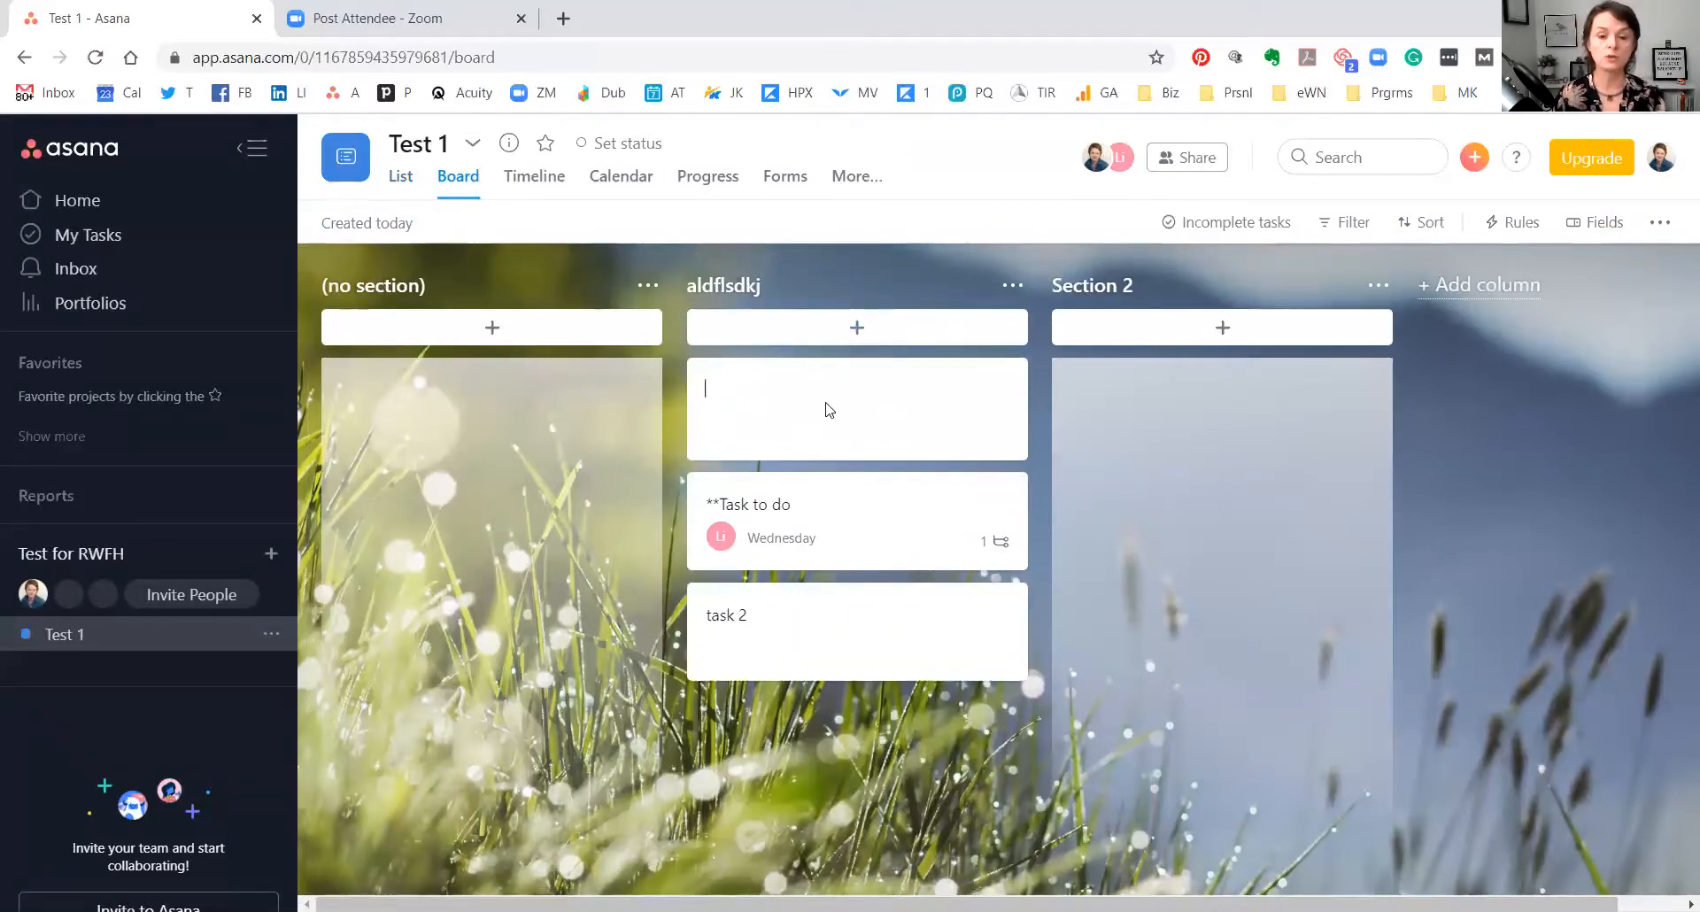
text(fsdassddf)
key(Return)
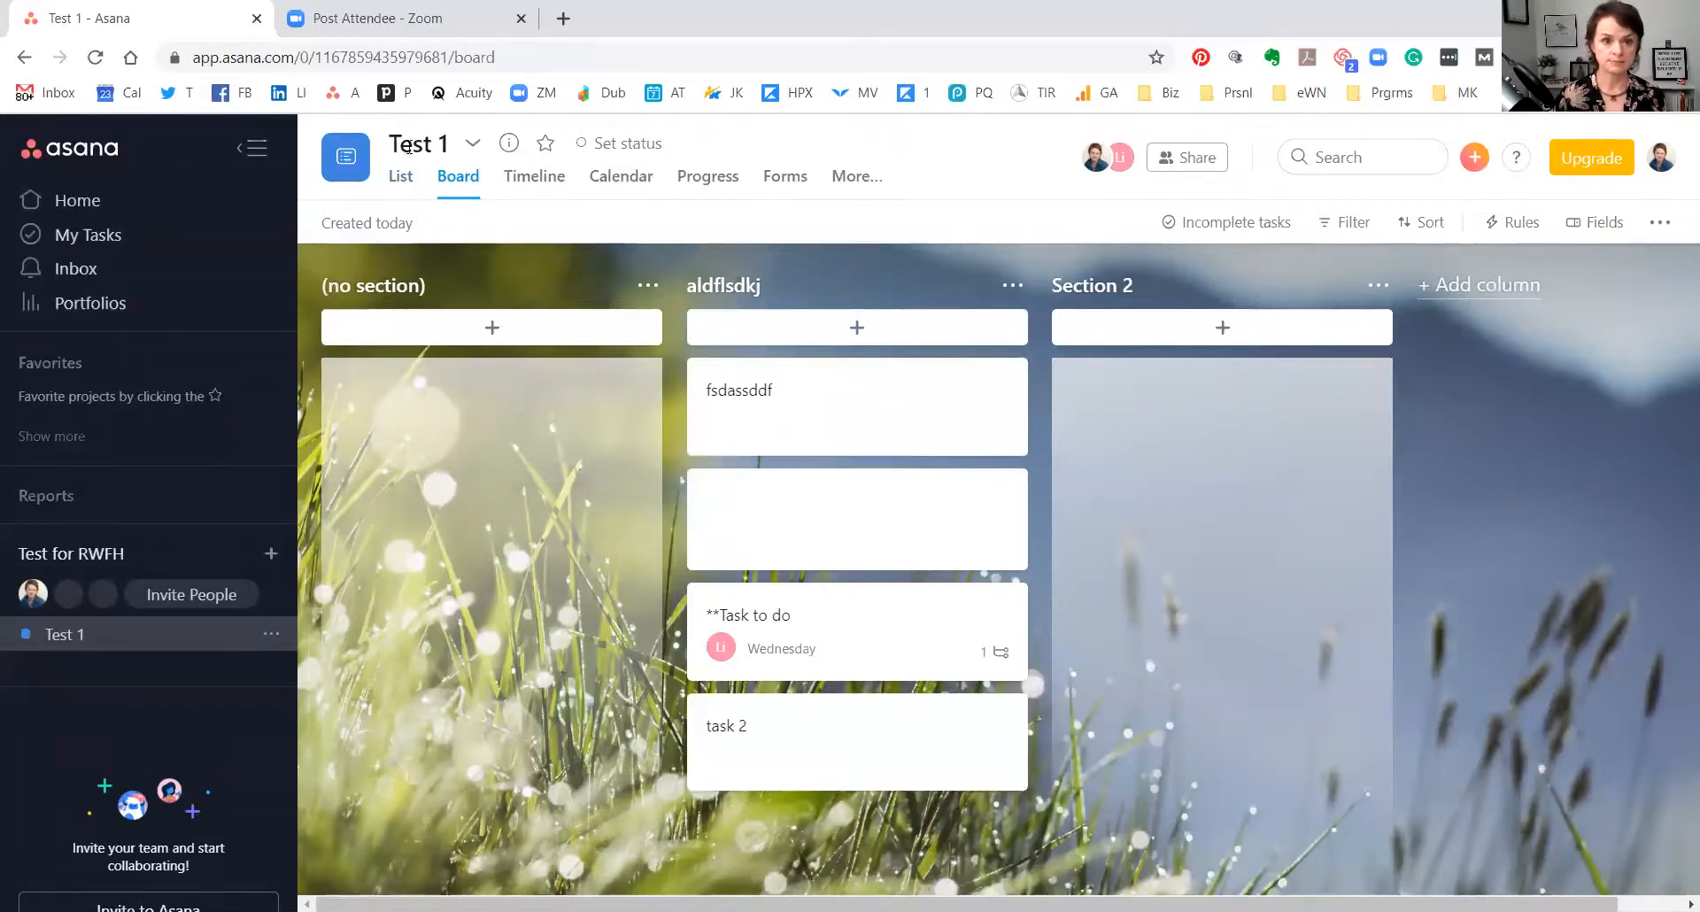
Return to List view and mark Test 1 as a favourite.
click(397, 177)
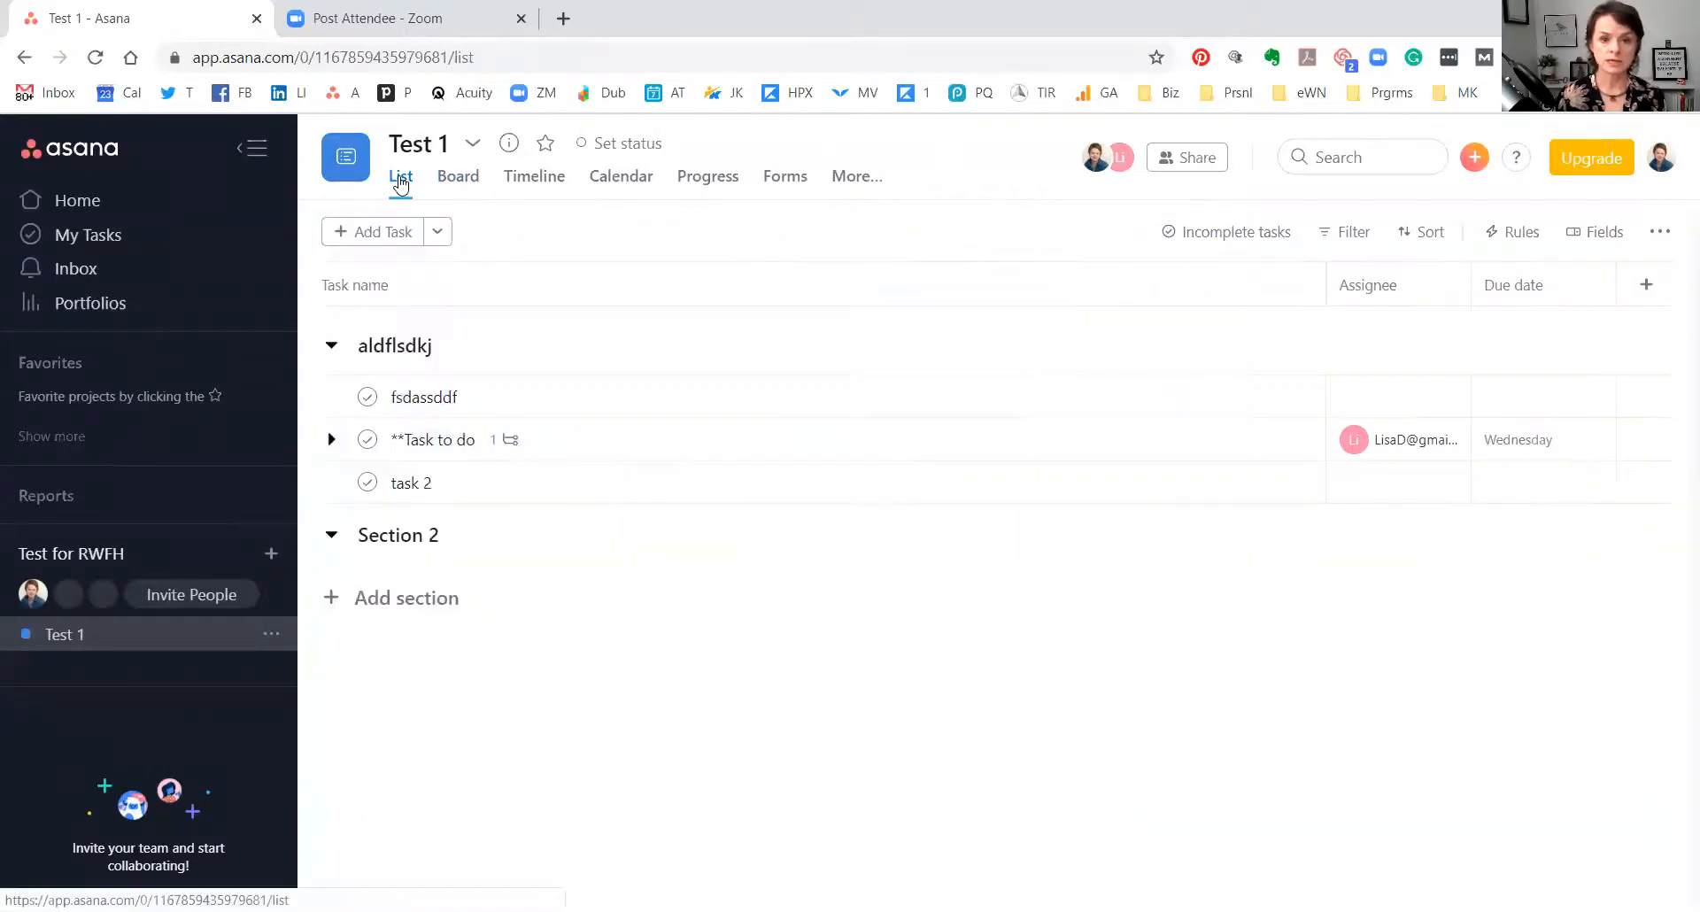
click(547, 143)
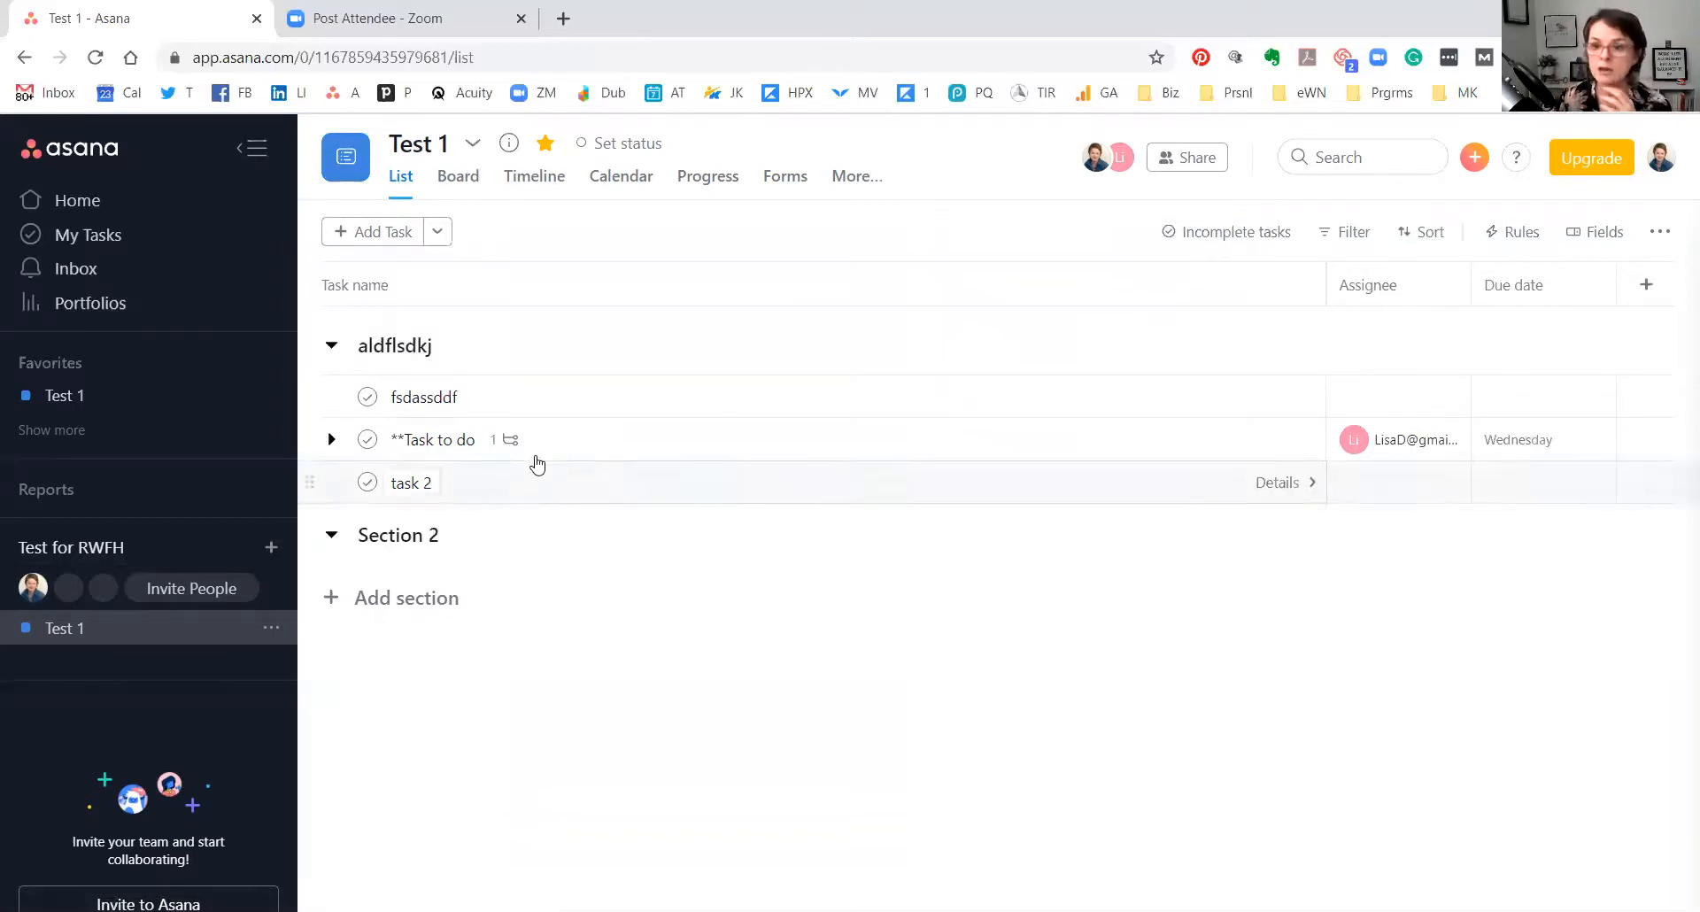
click(1515, 169)
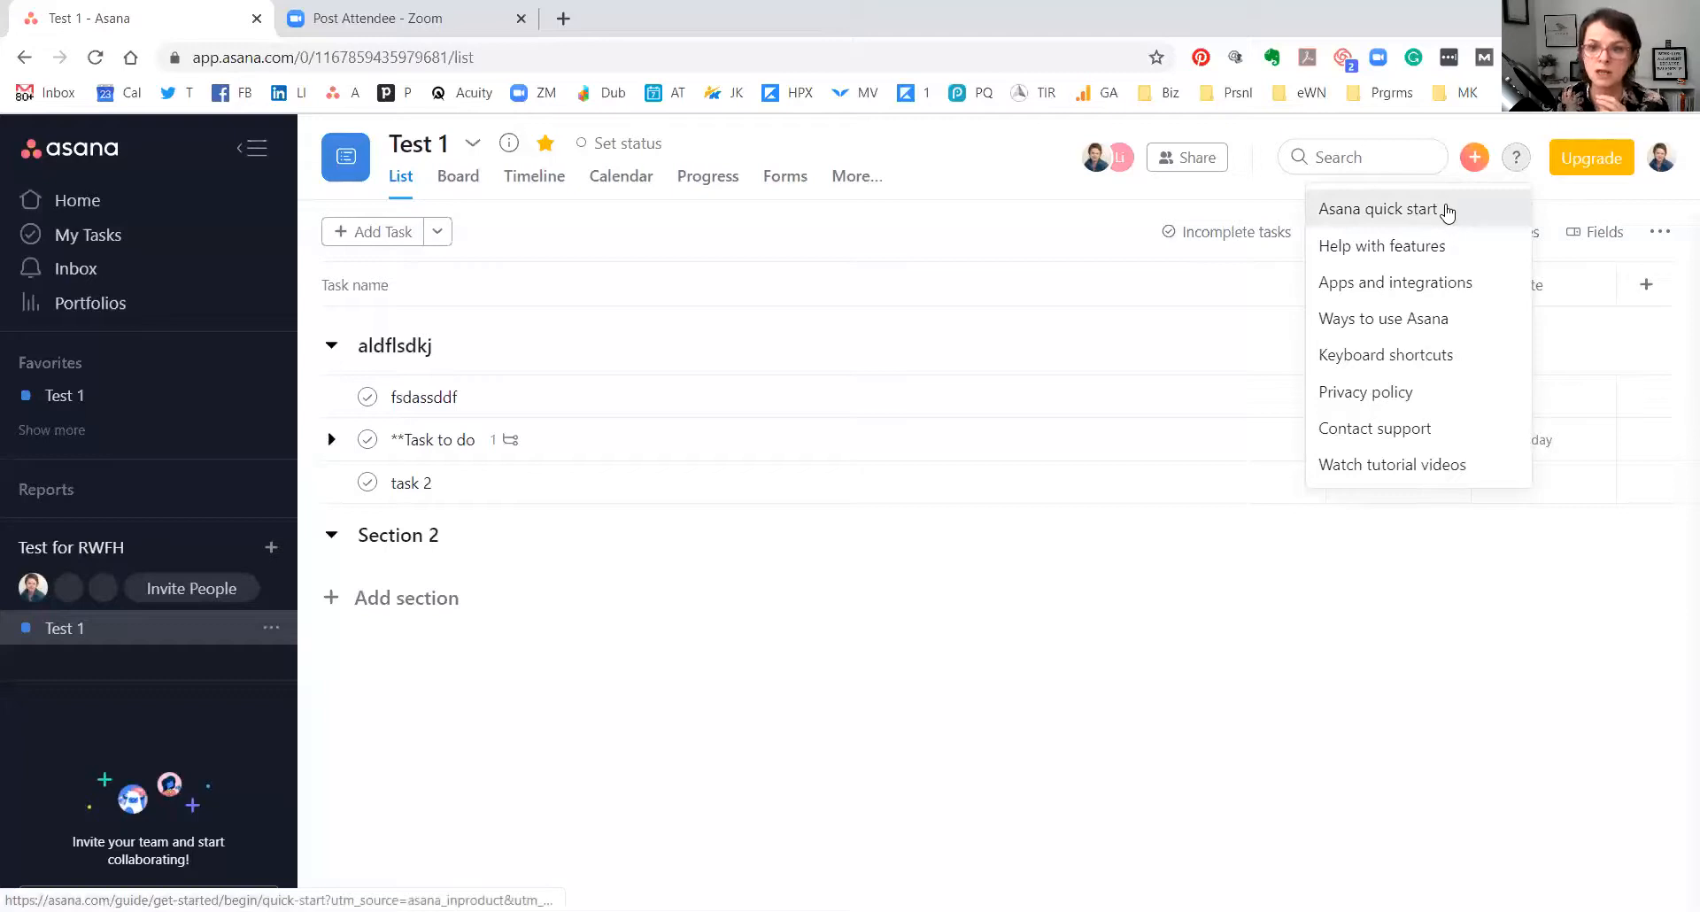
Open the Asana quick start guide in a new tab, skim it, then return to Test 1.
click(1448, 210)
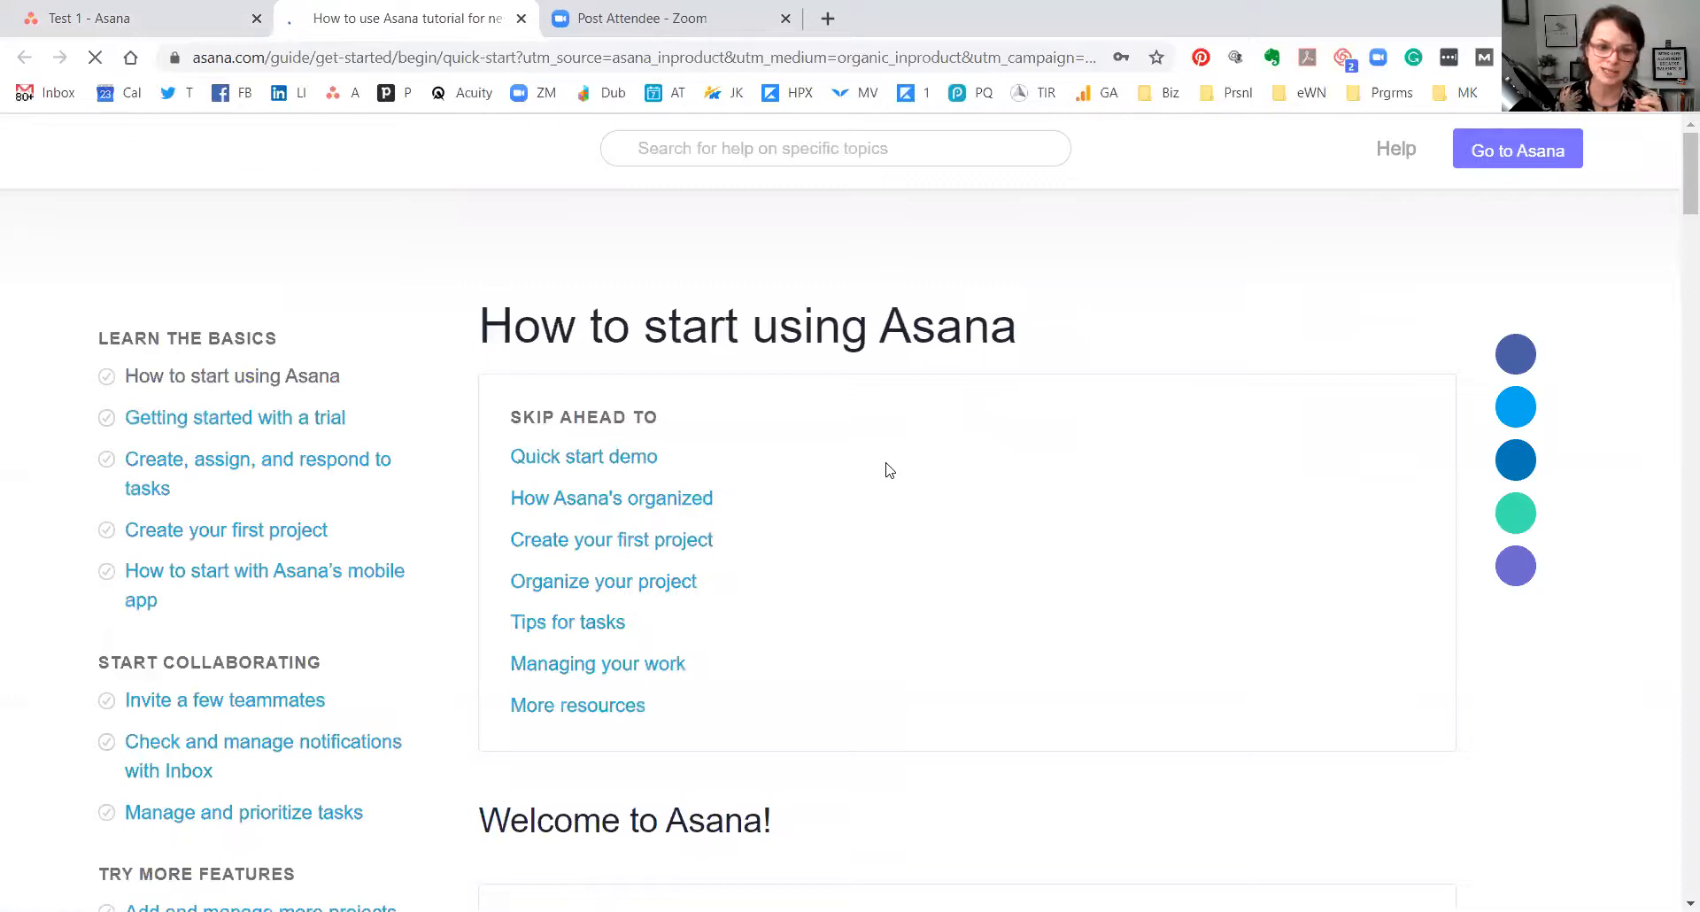
scroll(891, 470, down, 3)
scroll(891, 470, down, 8)
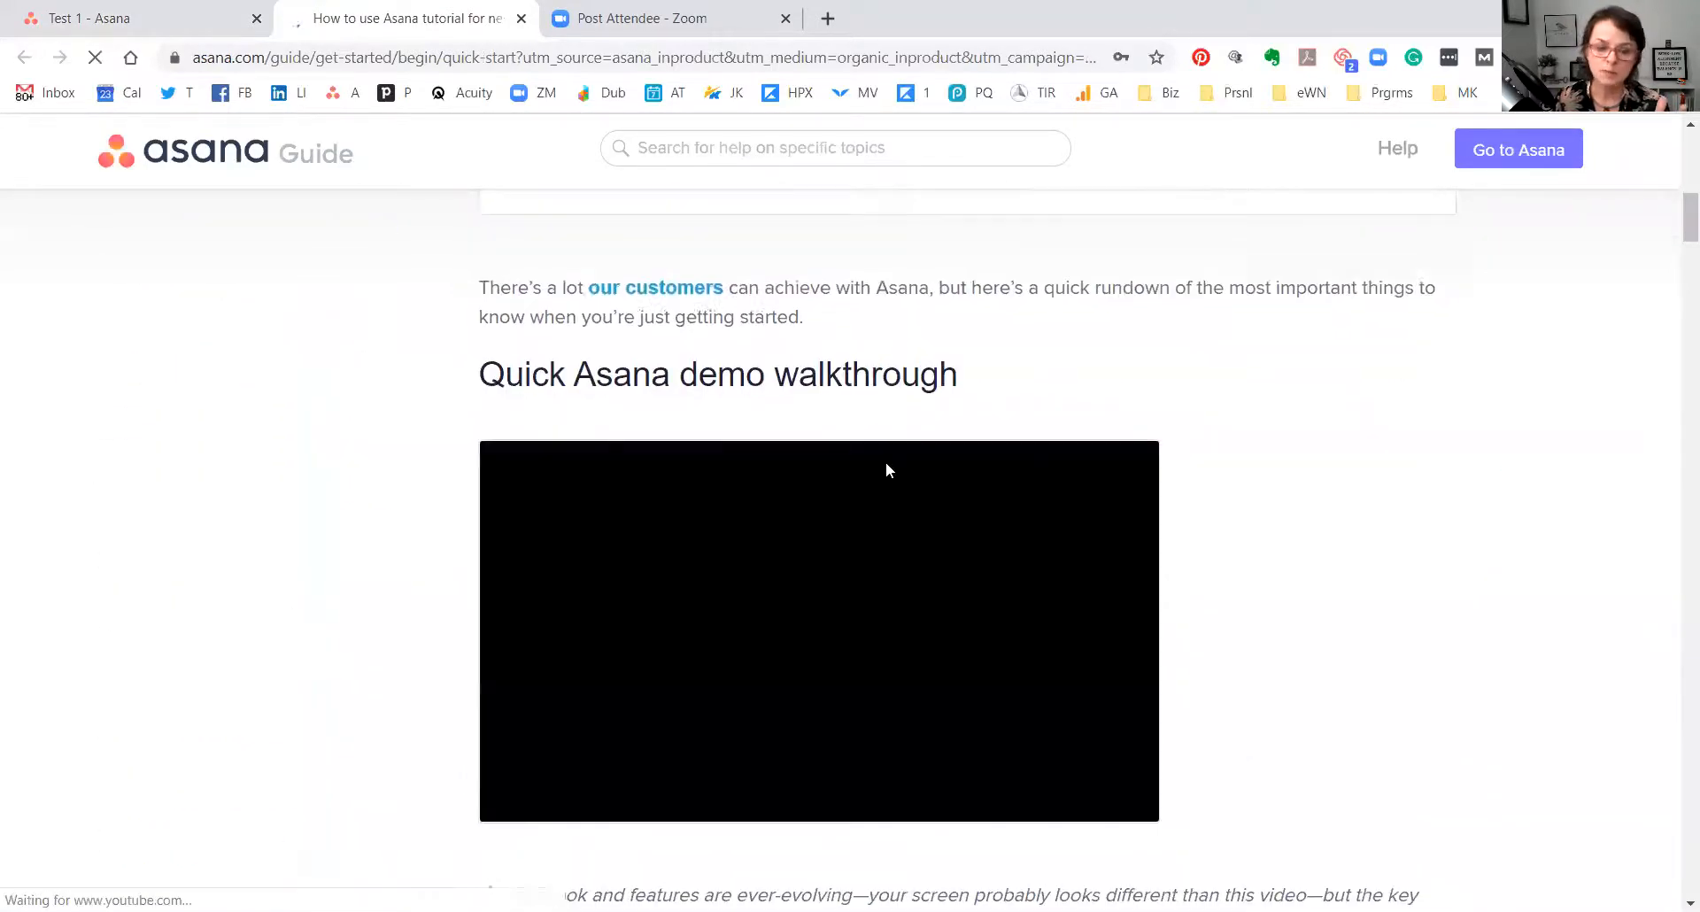
scroll(891, 470, down, 6)
scroll(881, 472, down, 2)
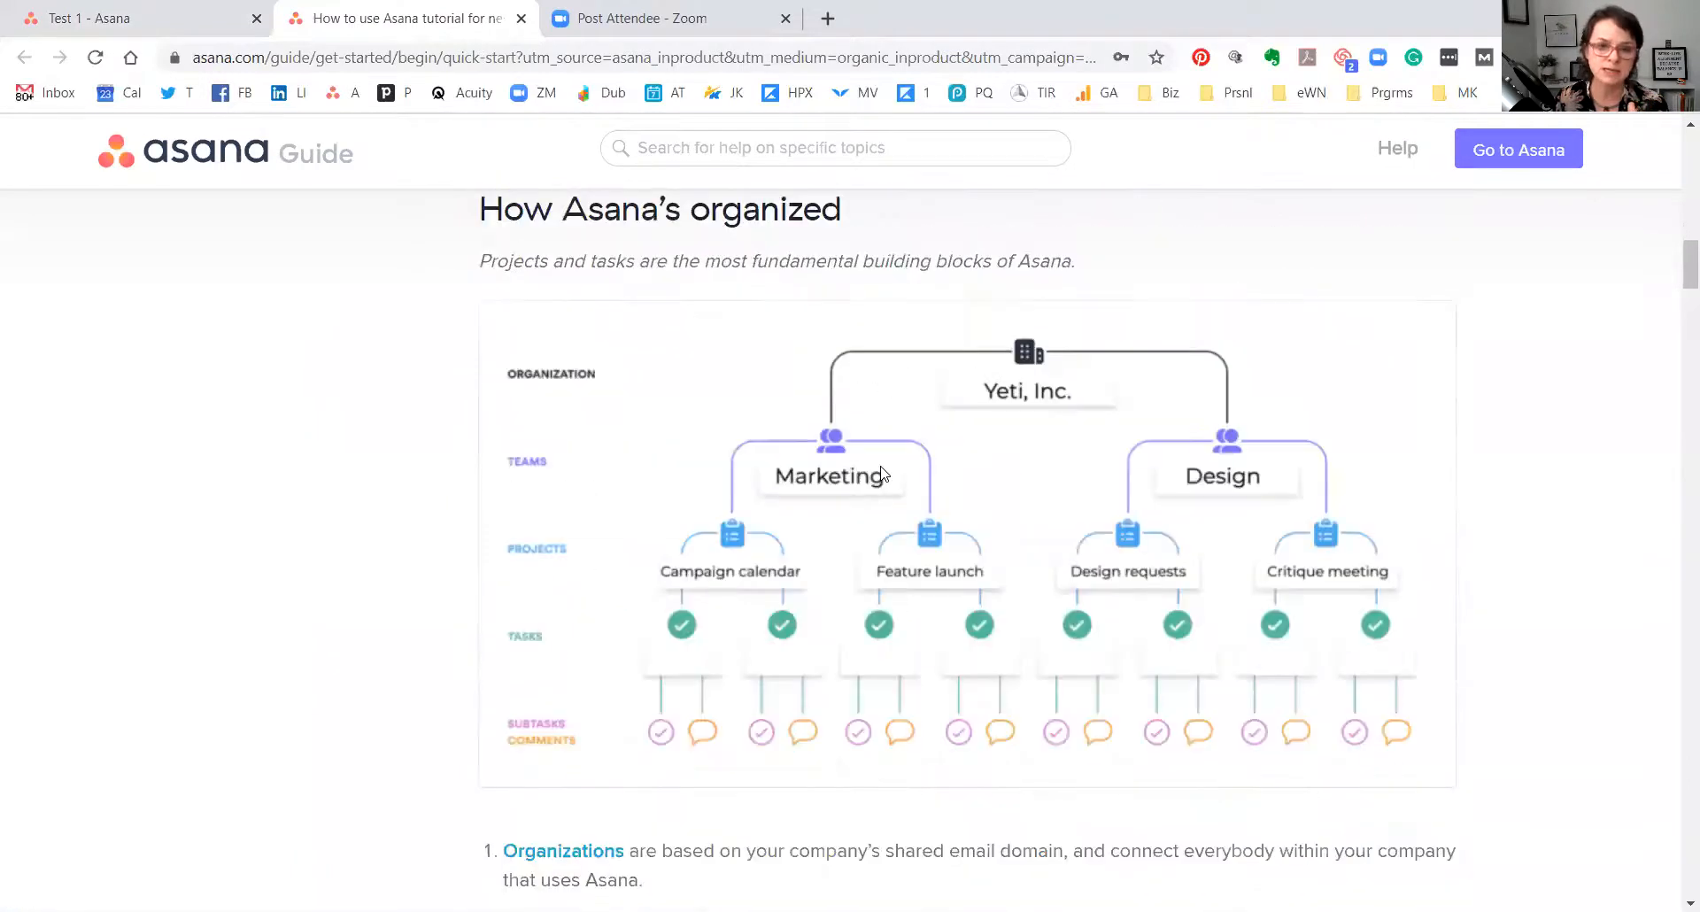
scroll(881, 472, up, 4)
click(153, 25)
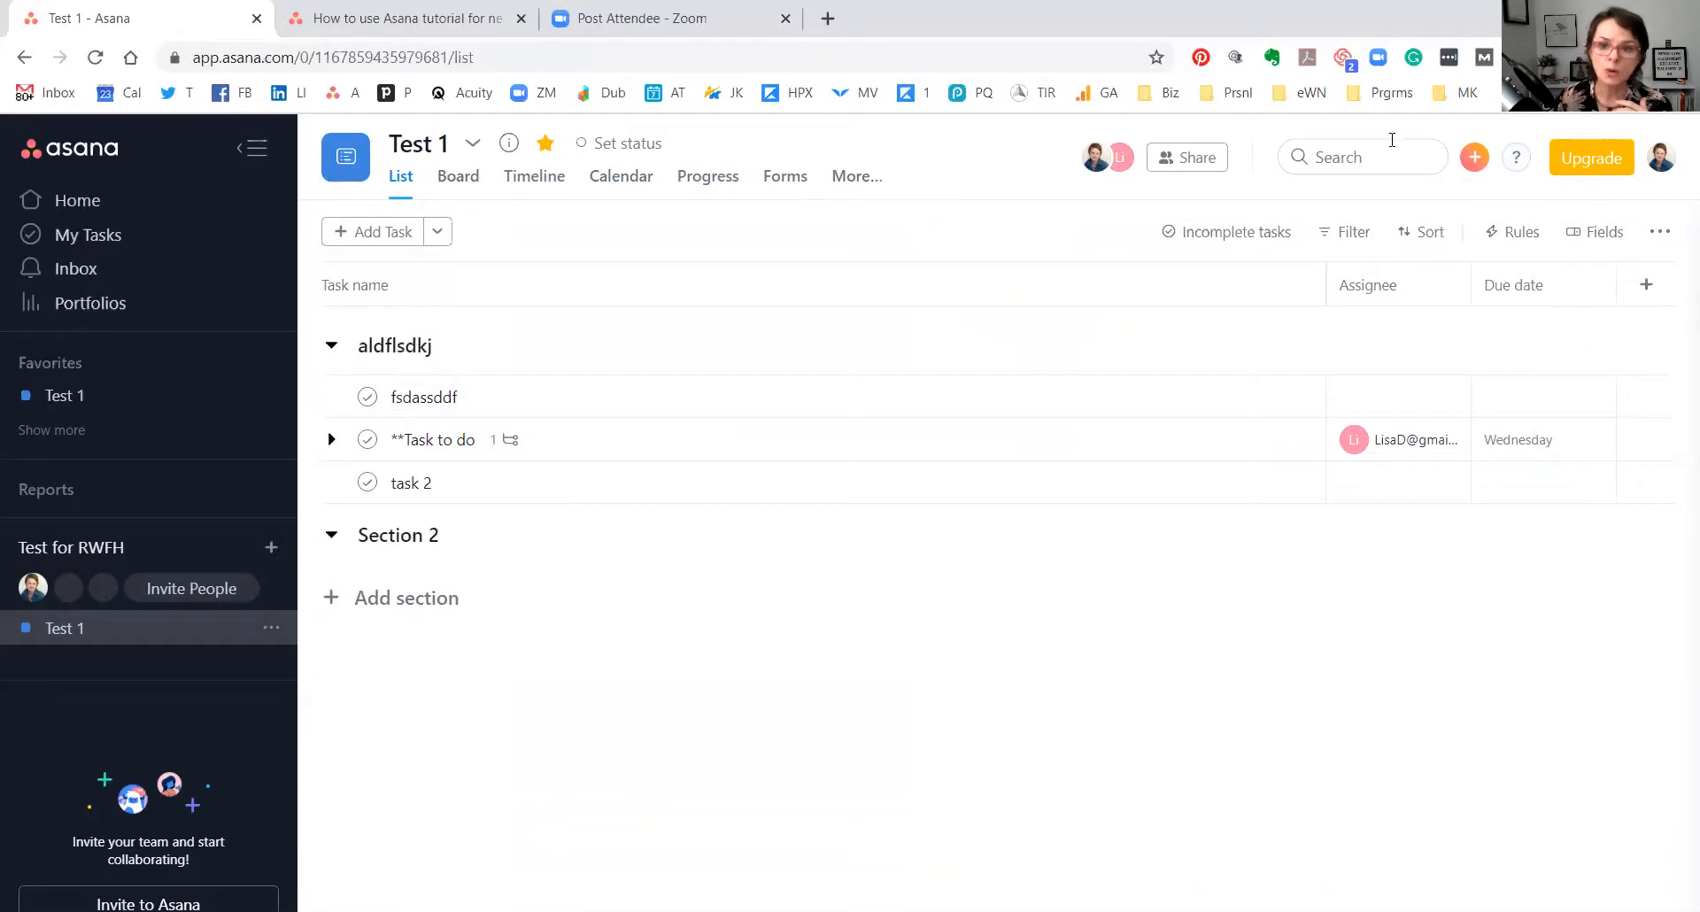
click(1661, 156)
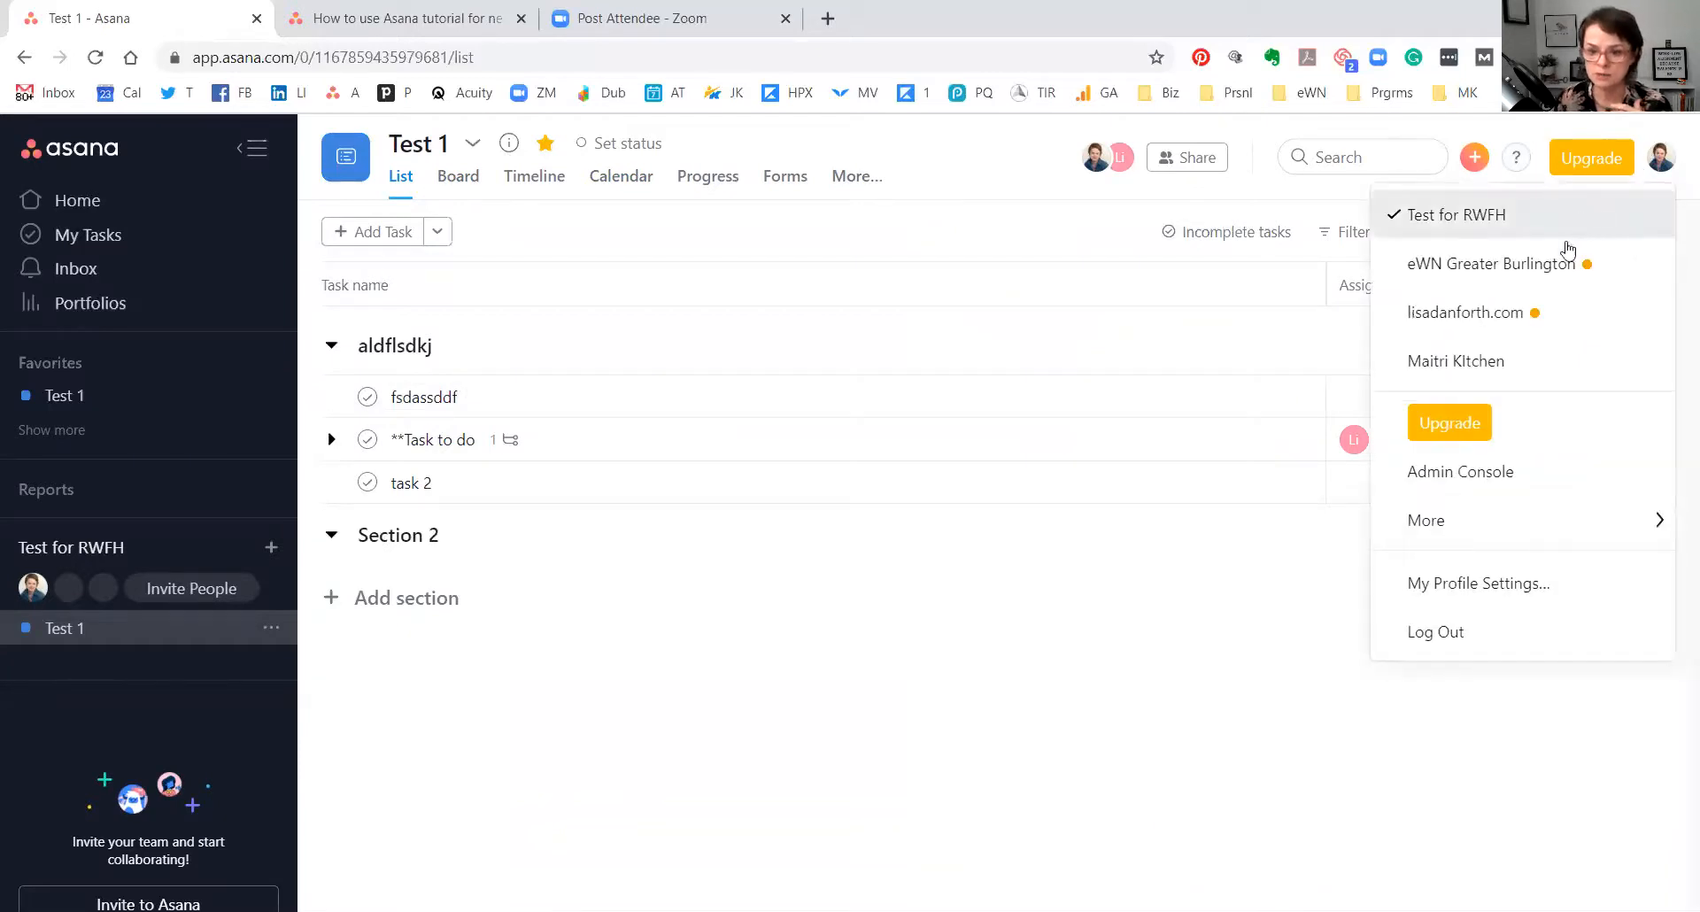
mouse_move(1432, 526)
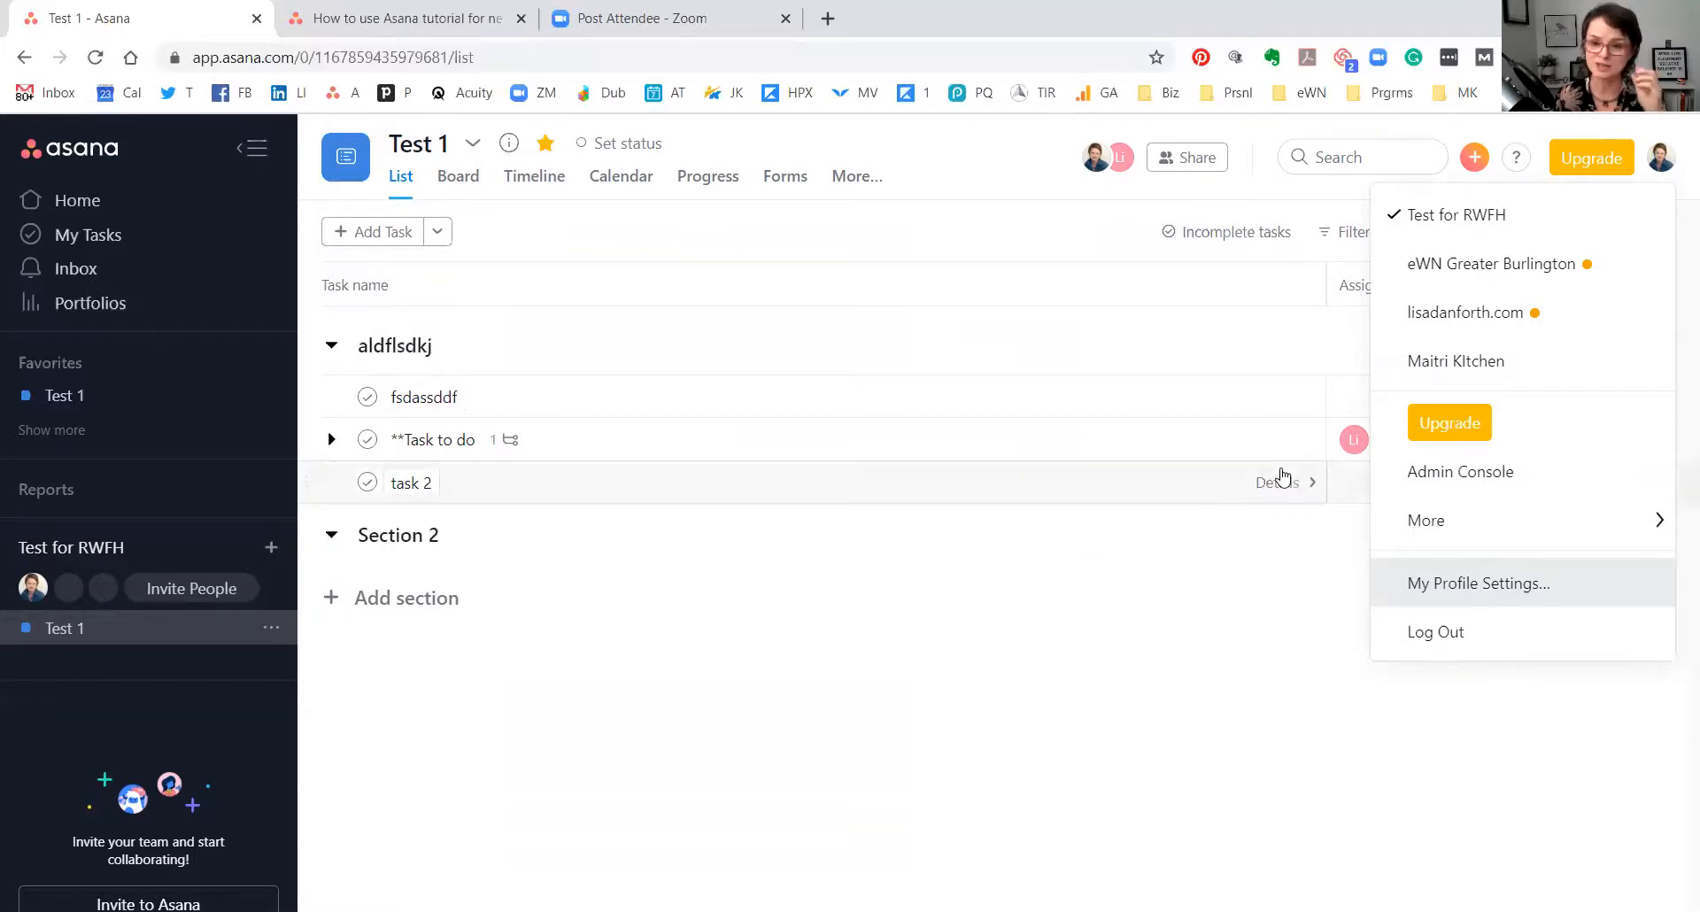
click(1411, 582)
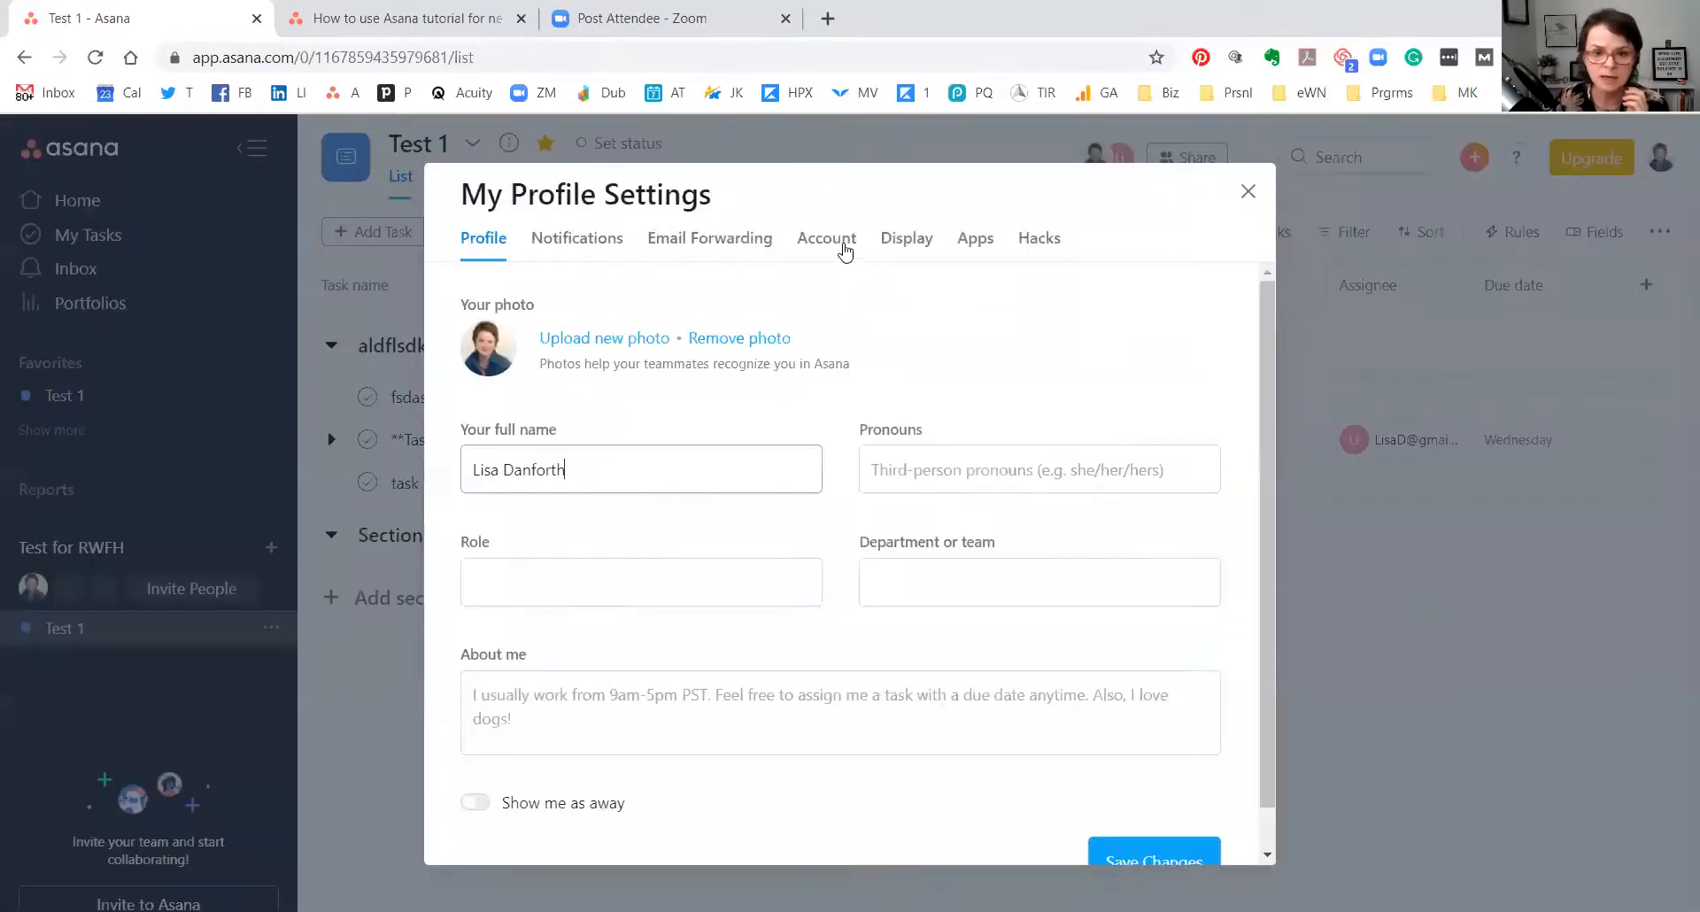
click(1248, 193)
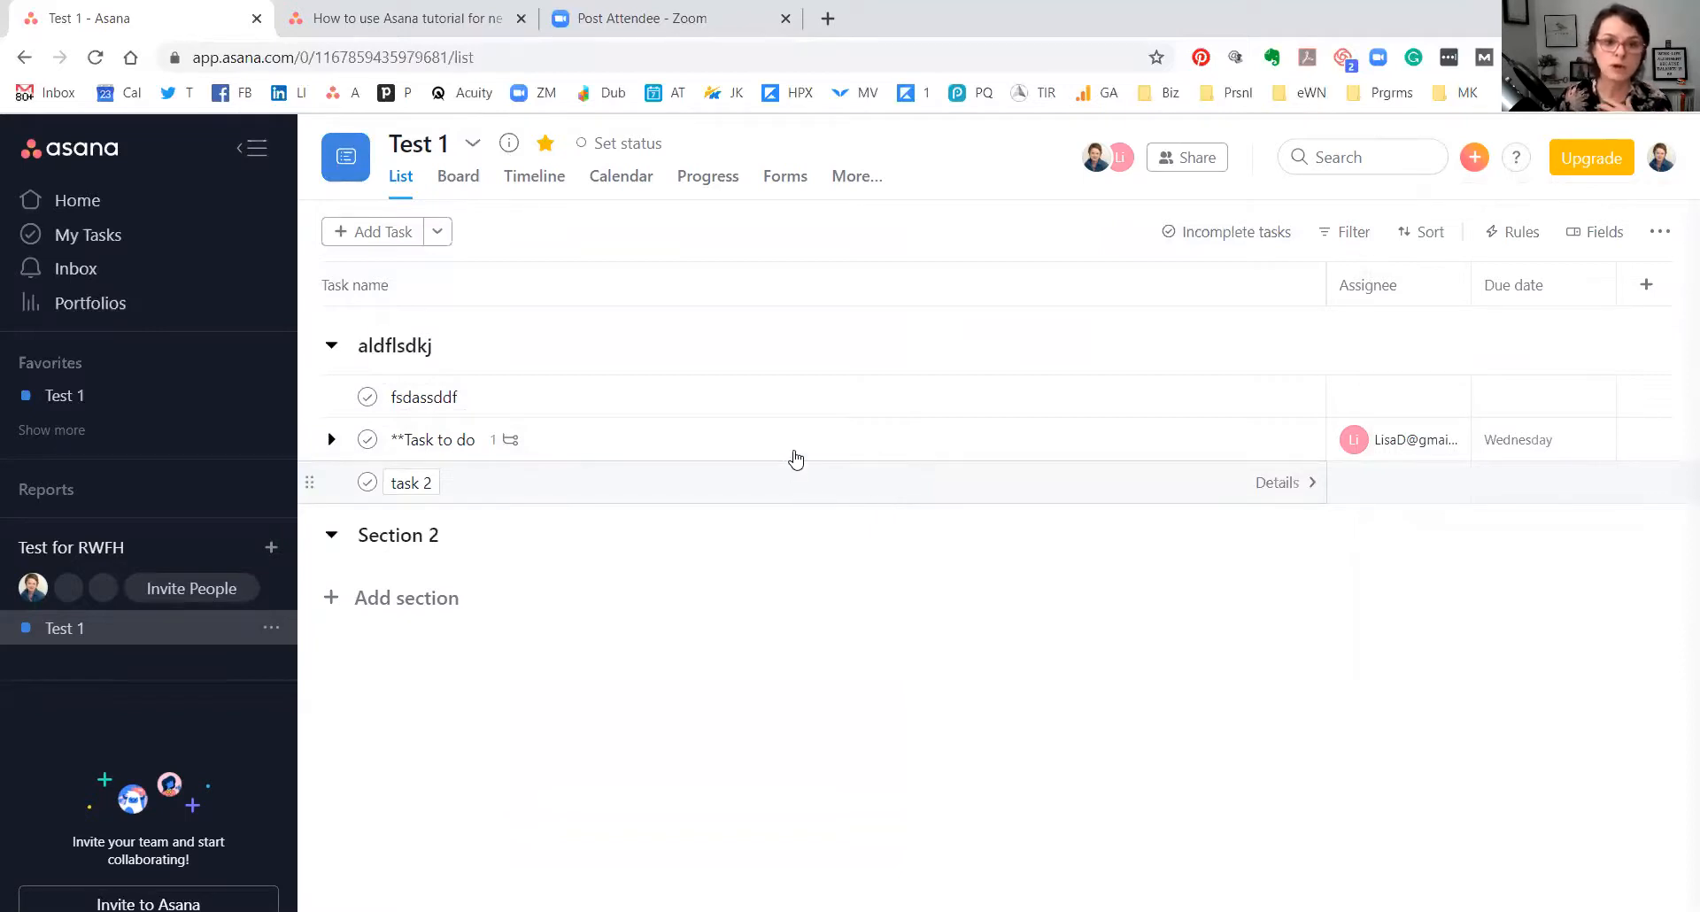
click(467, 145)
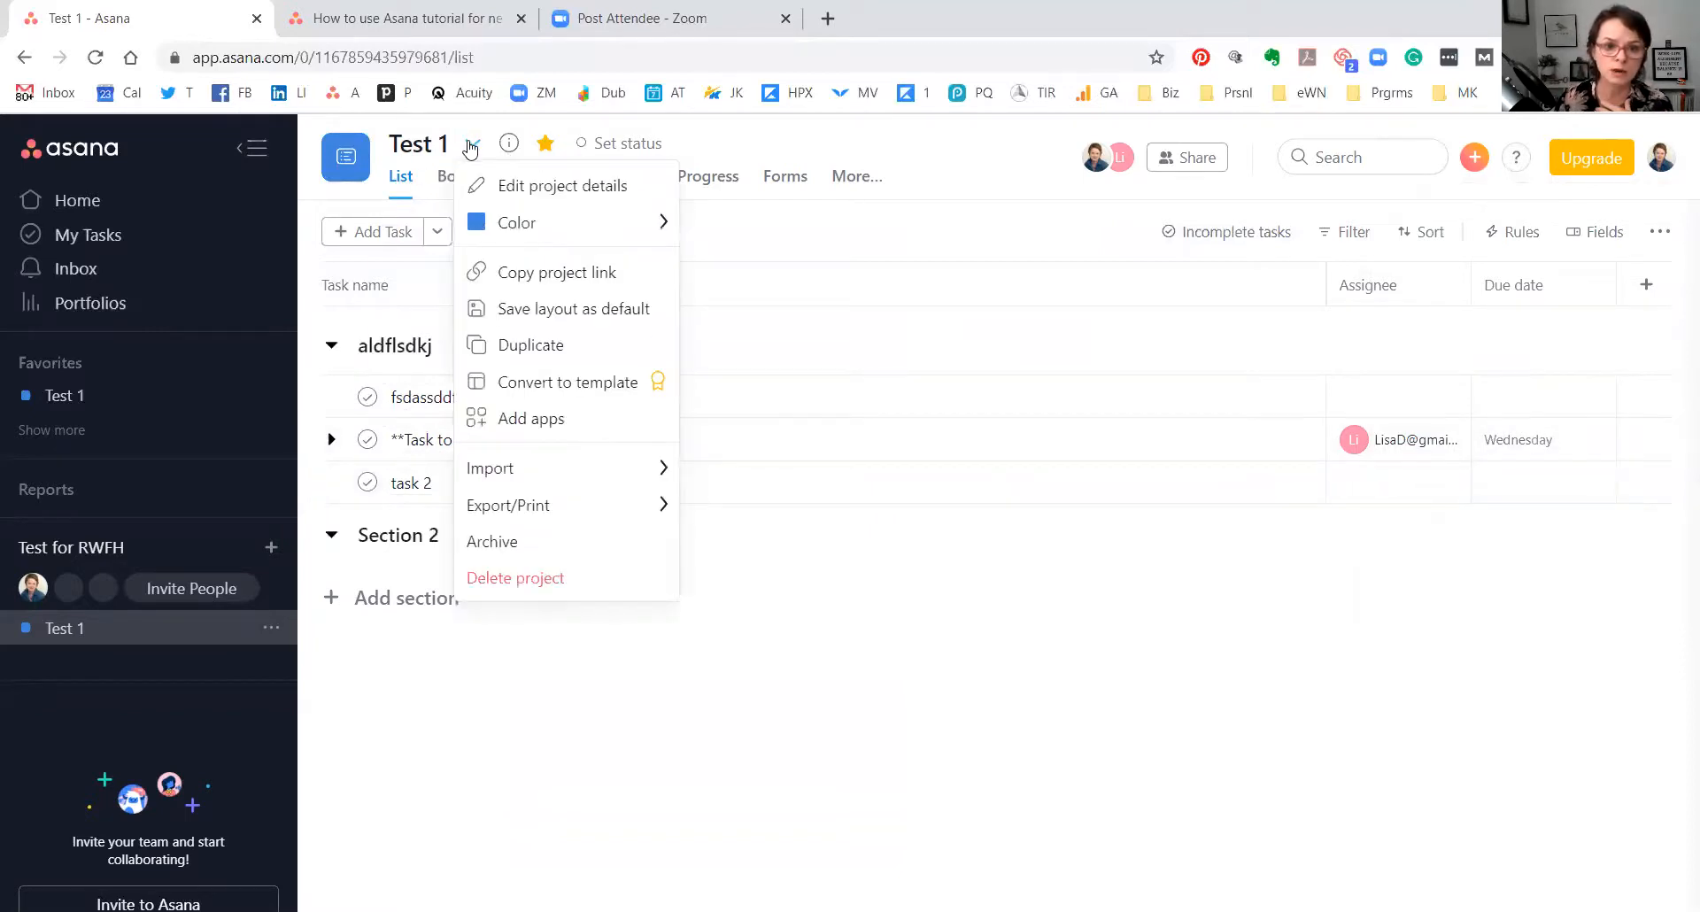
mouse_move(567, 472)
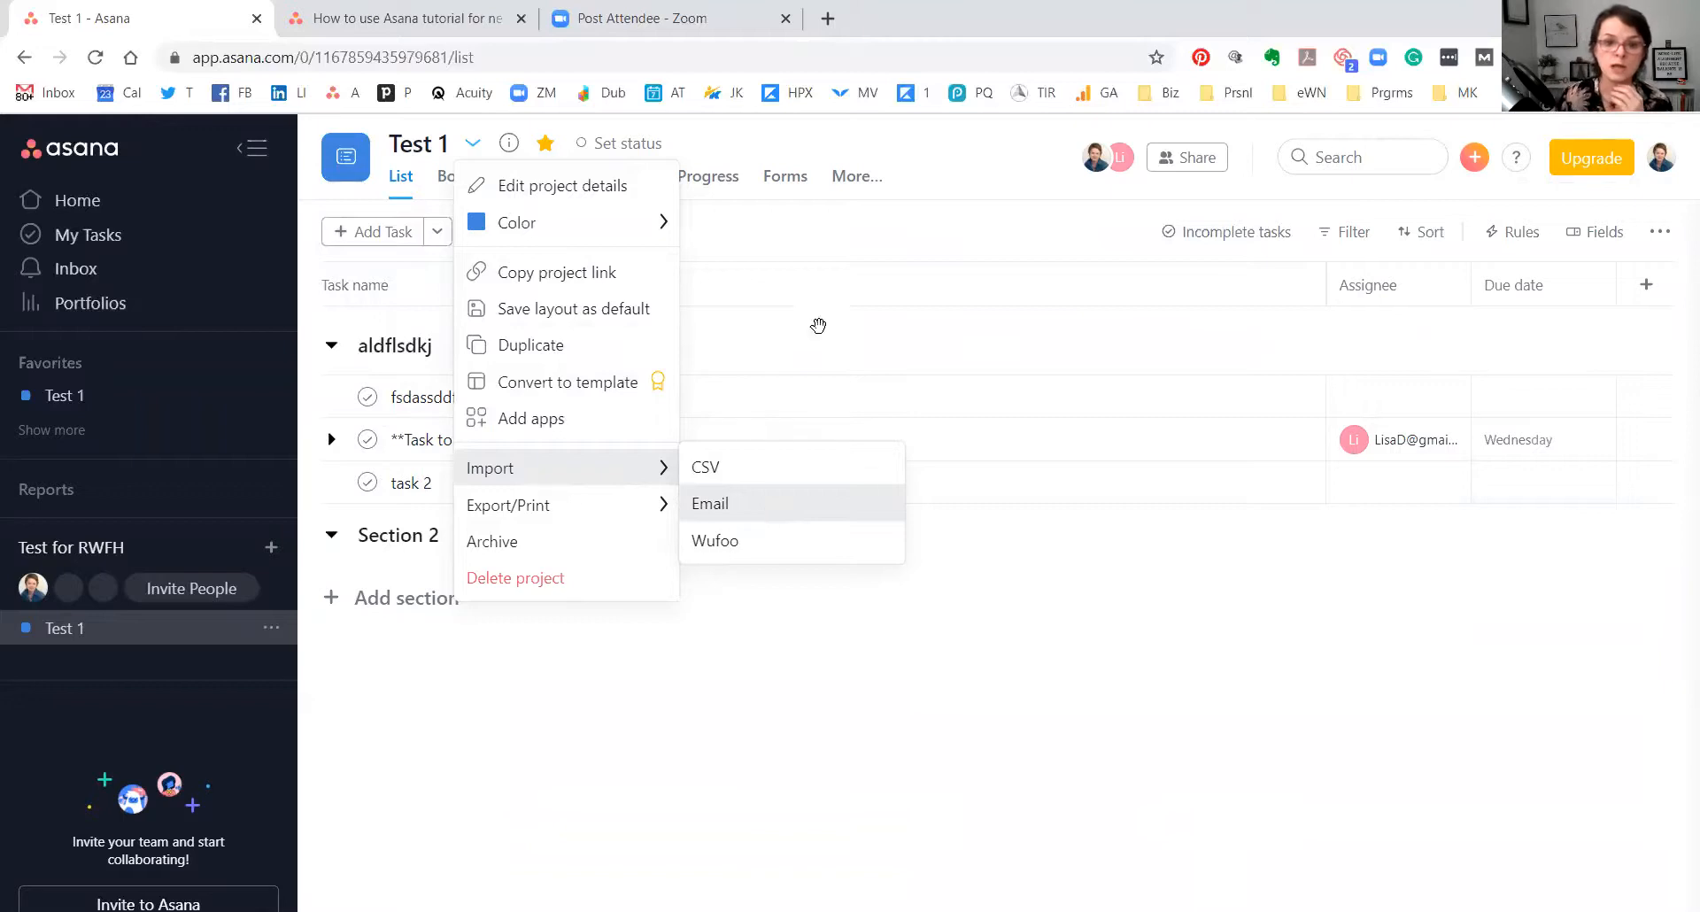
click(799, 691)
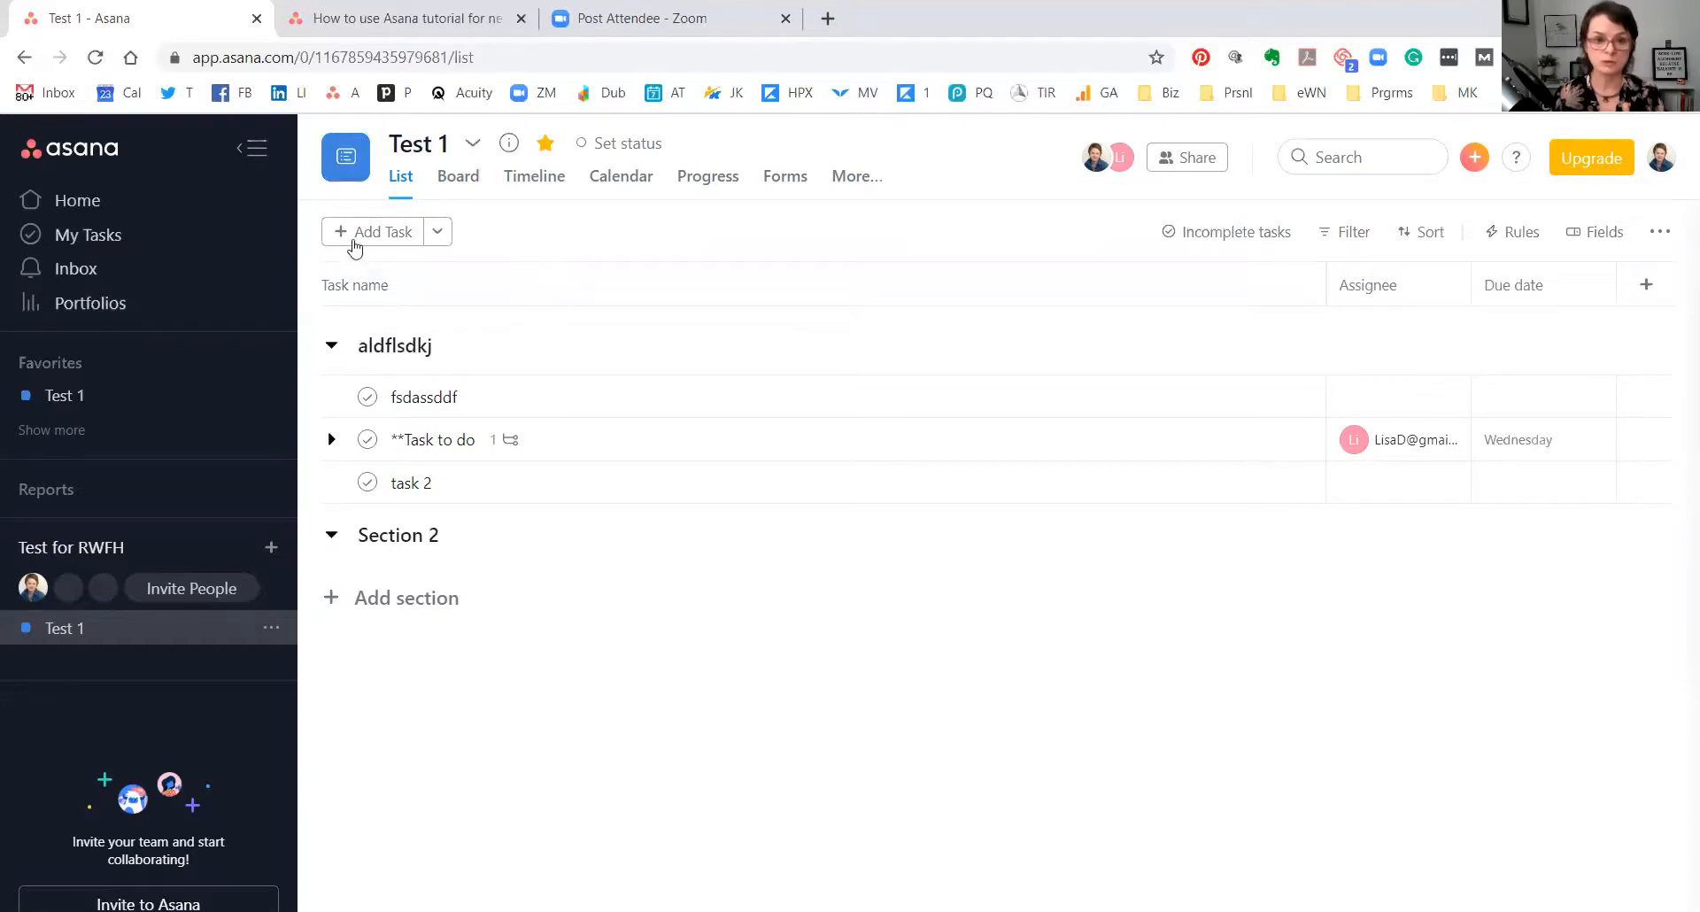
click(1280, 409)
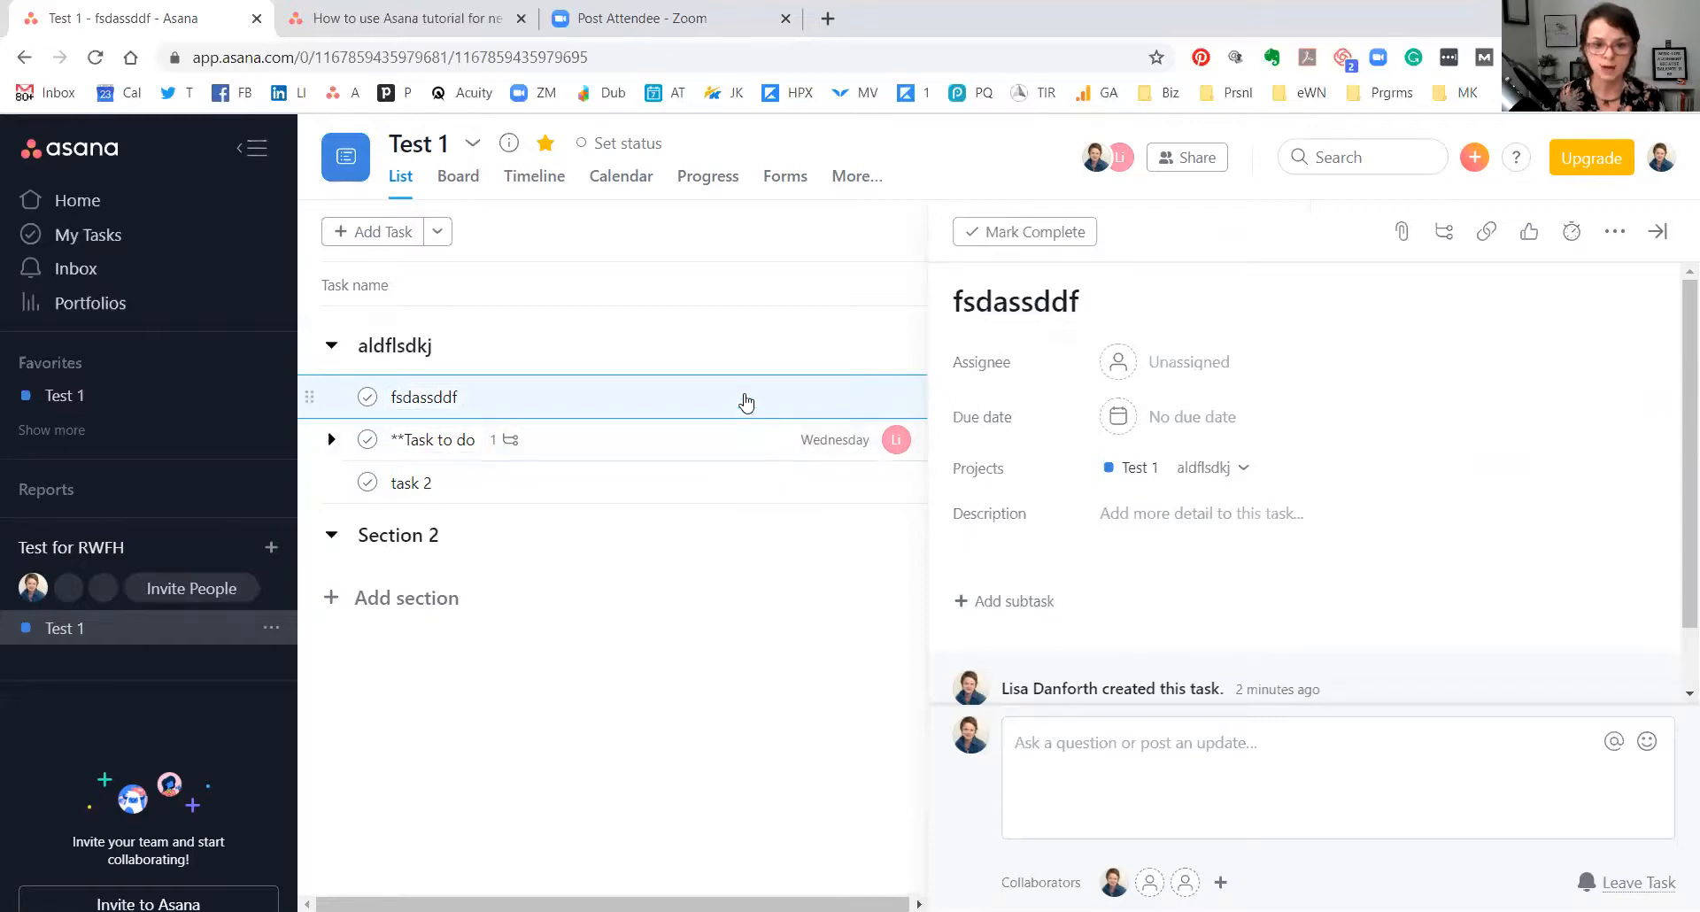
Open the assignee picker on the fsdassddf task's details.
click(1169, 361)
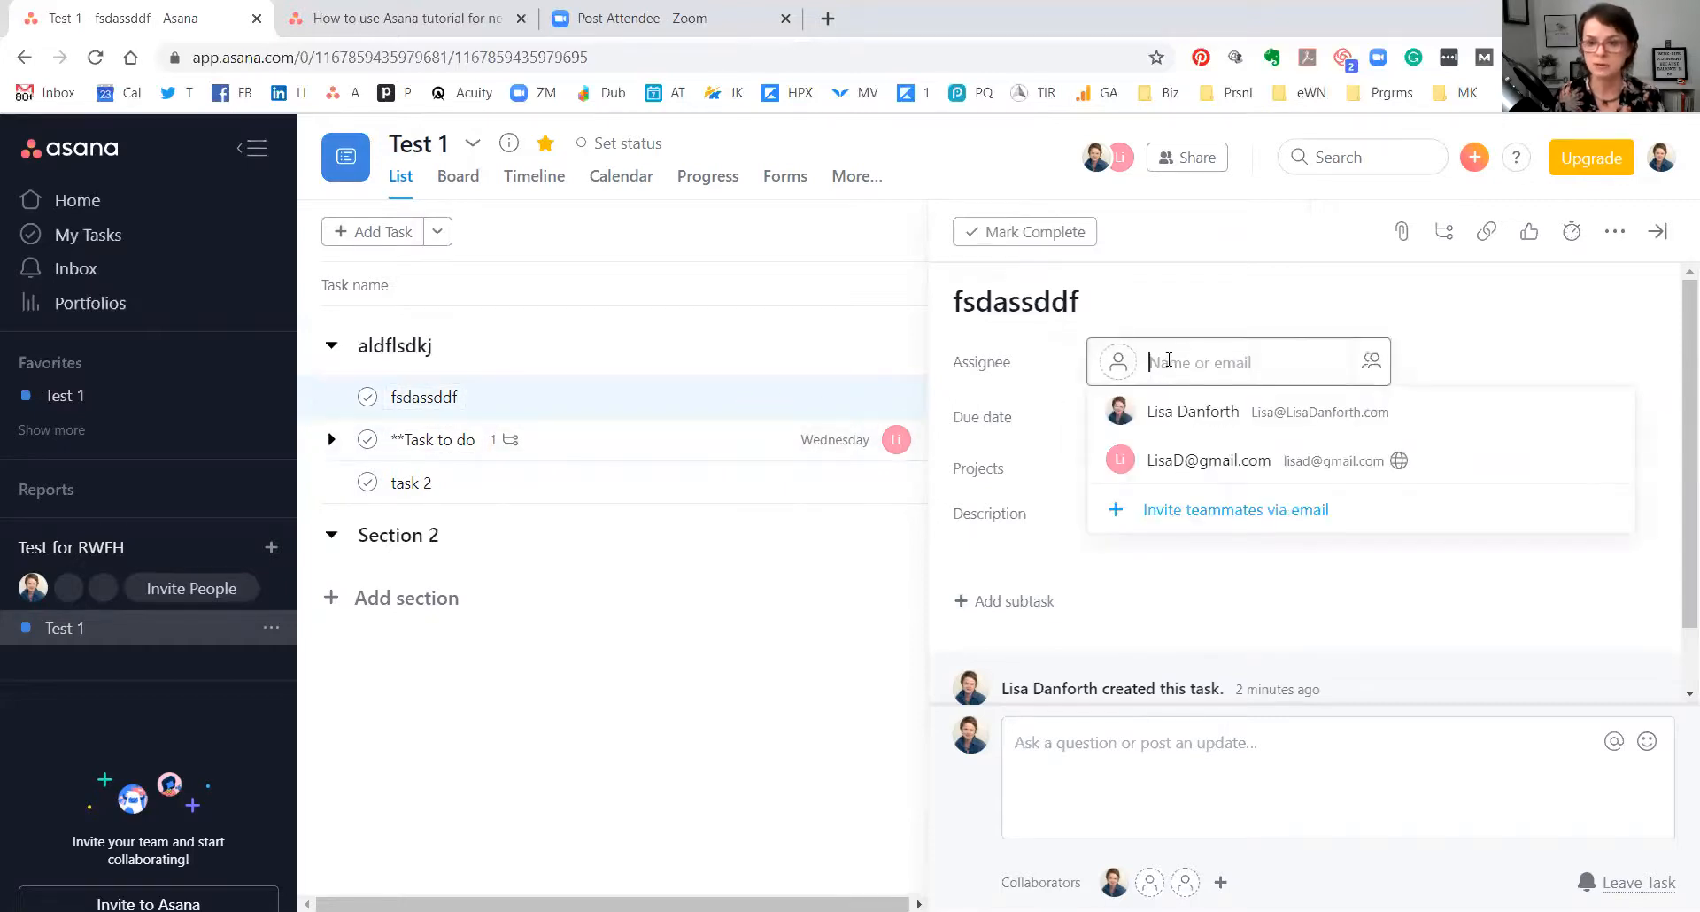